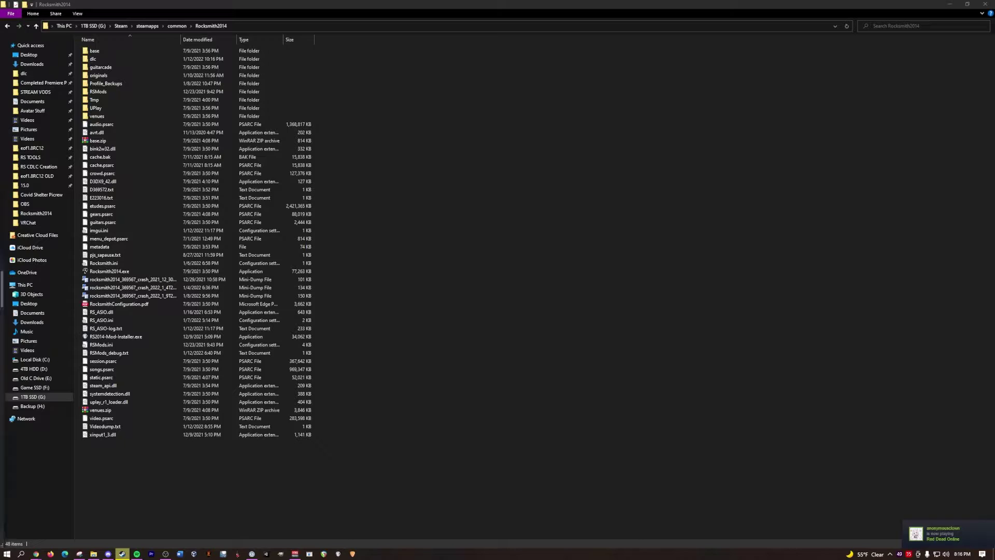
Step: Open the Local Files page in Rocksmith 2014 Remastered's Steam properties
click(122, 553)
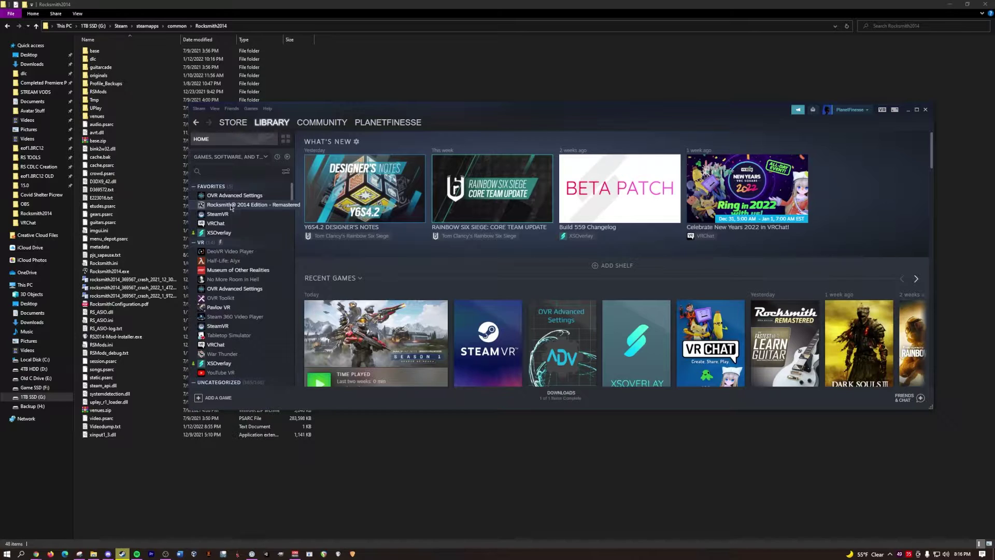
right_click(231, 208)
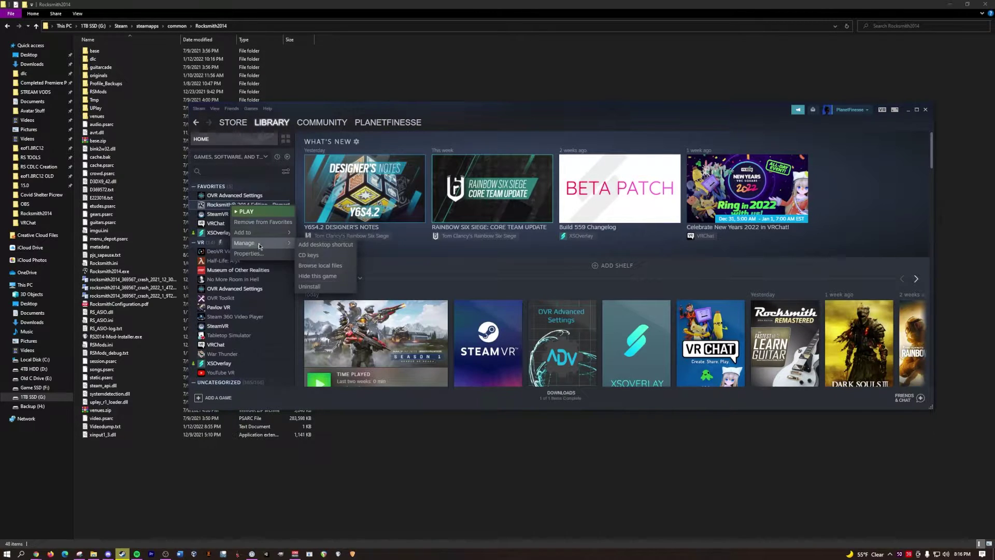
click(270, 255)
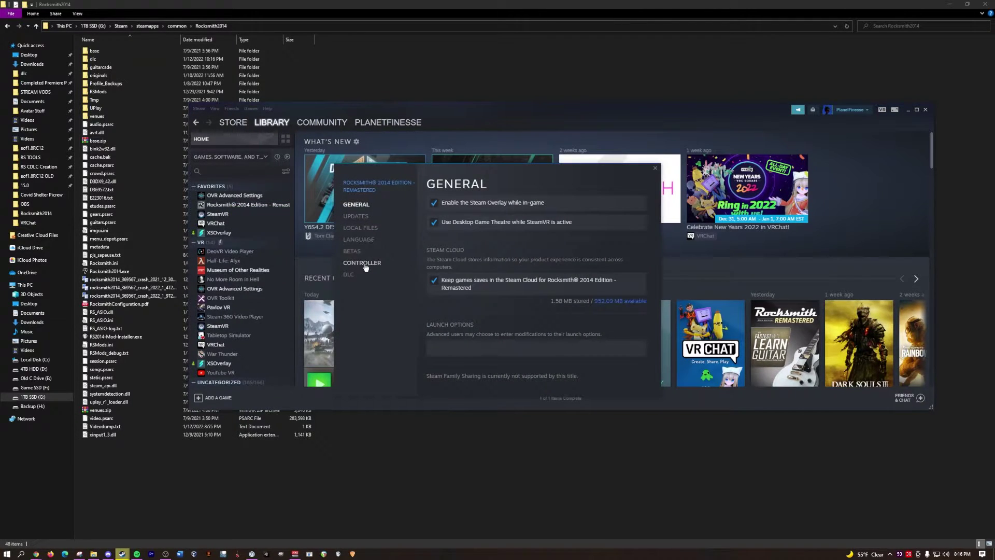
click(365, 228)
Step: Browse to the Rocksmith2014 install folder and open Rocksmith.ini in Notepad
click(596, 202)
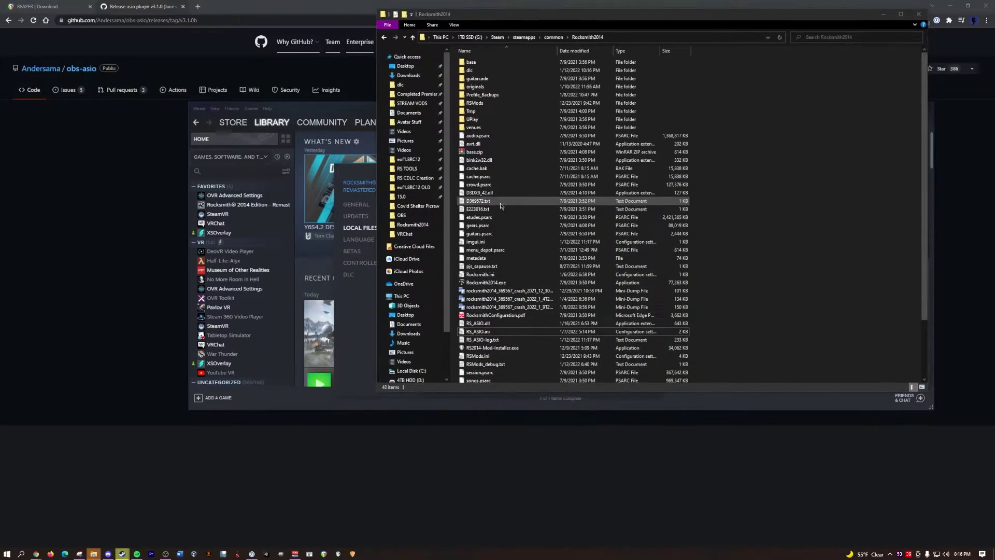
drag(606, 31, 514, 86)
scroll(400, 236, down, 3)
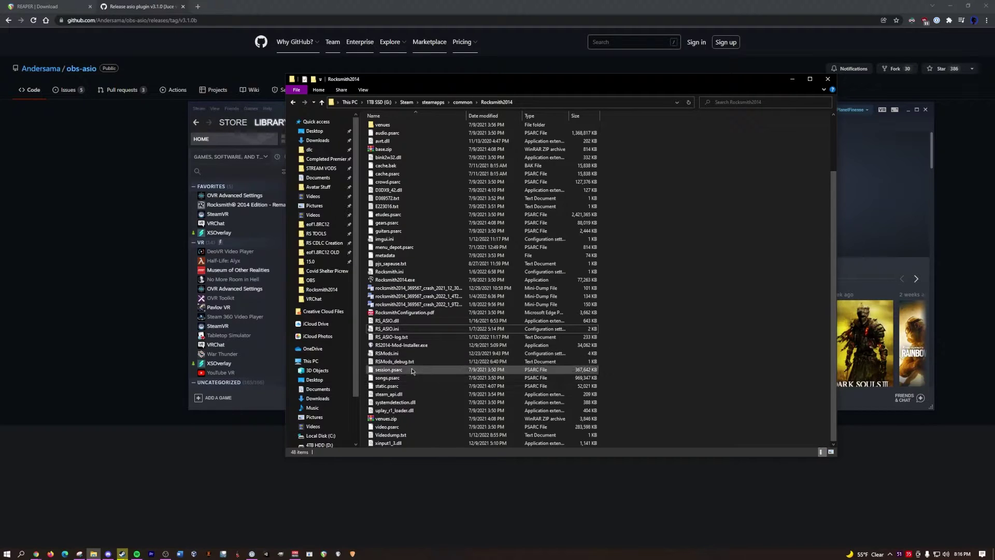
double_click(404, 272)
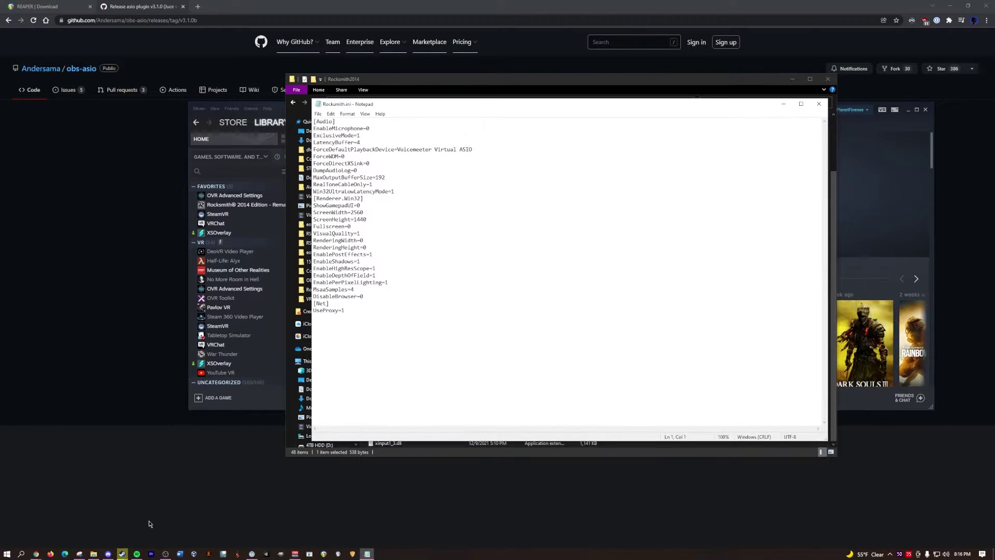
Step: Snip the Rocksmith.ini audio settings with Snipping Tool and copy the snip to the clipboard
click(79, 553)
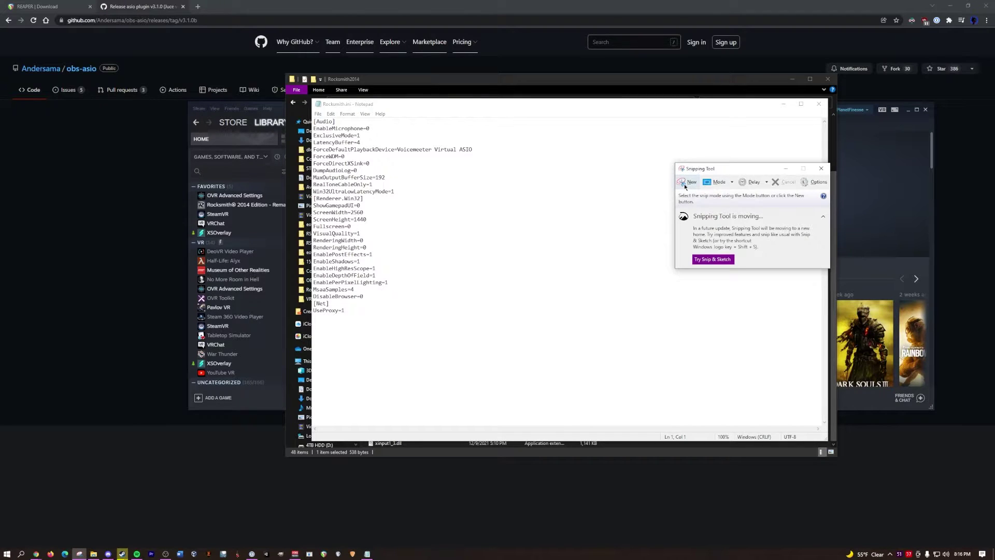
click(689, 182)
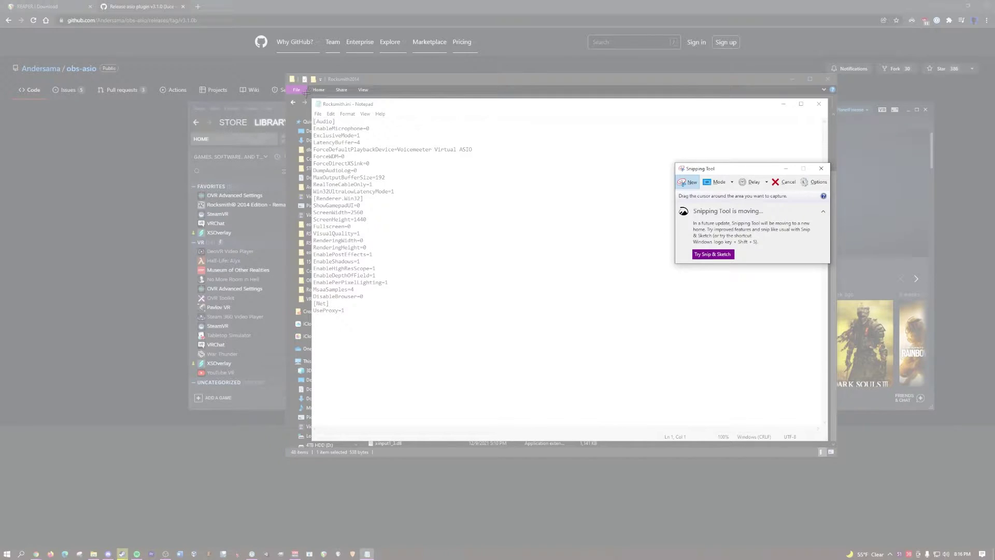
drag(304, 93, 559, 346)
right_click(337, 165)
click(366, 179)
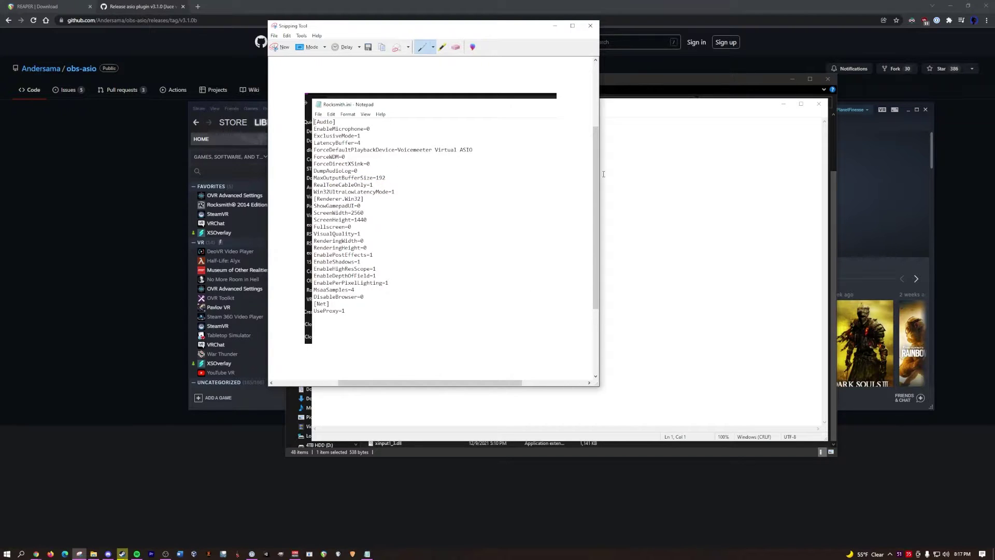
click(556, 26)
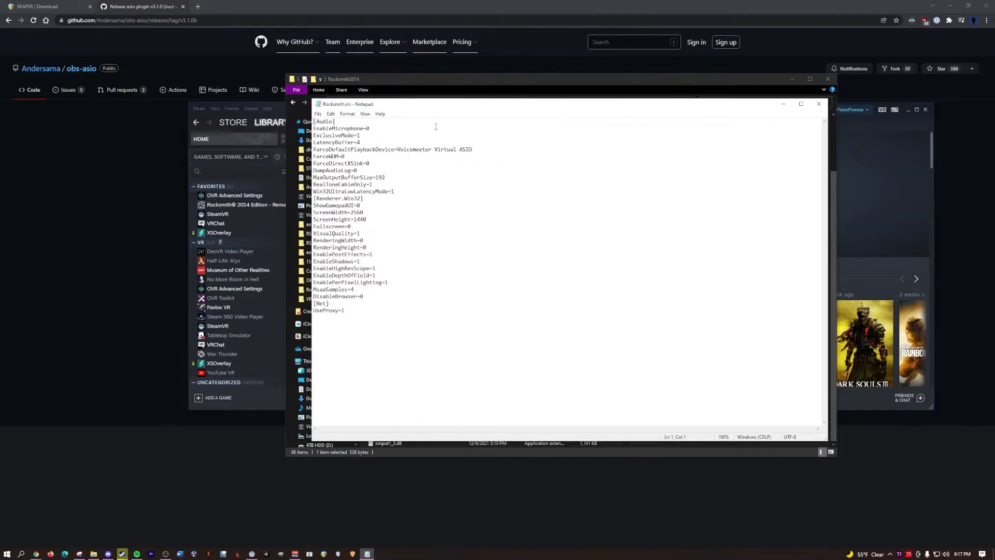
Step: Close Rocksmith.ini, look over RS_ASIO.ini, then close it, the game folder and the properties dialog
click(819, 105)
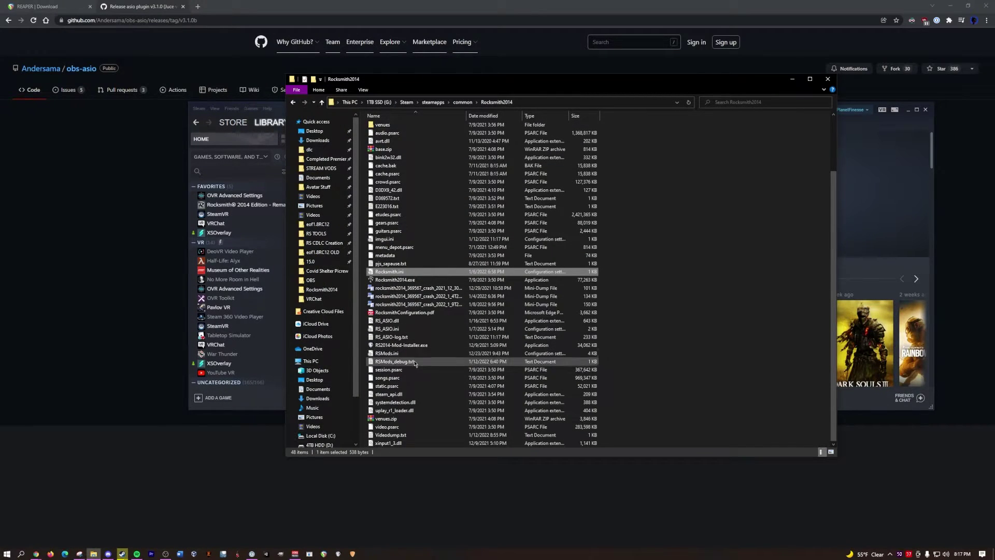
double_click(406, 328)
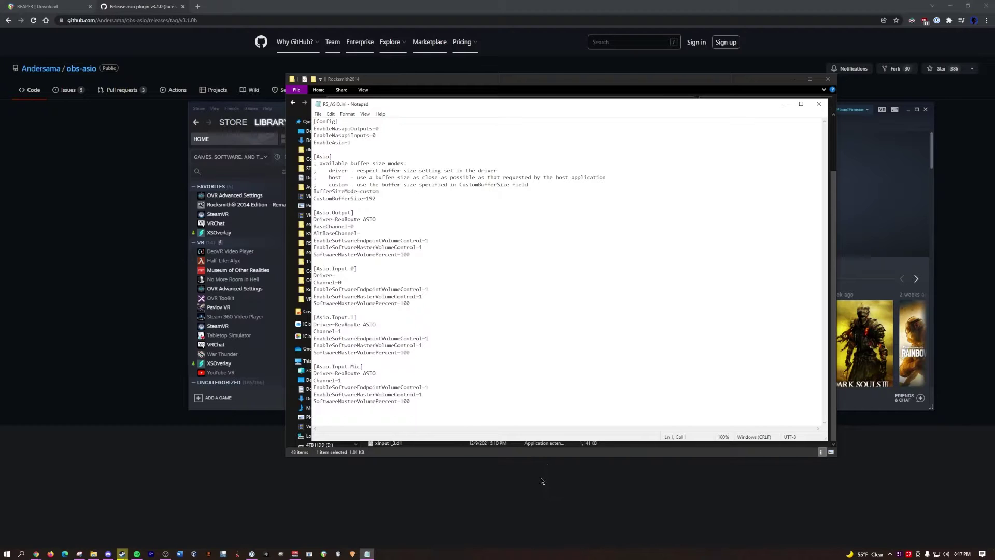
click(819, 103)
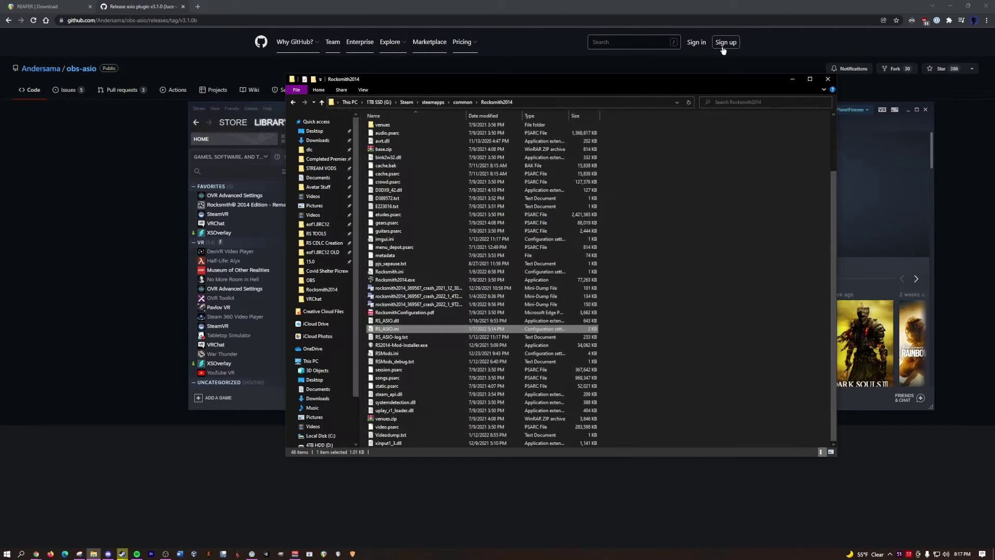
click(828, 79)
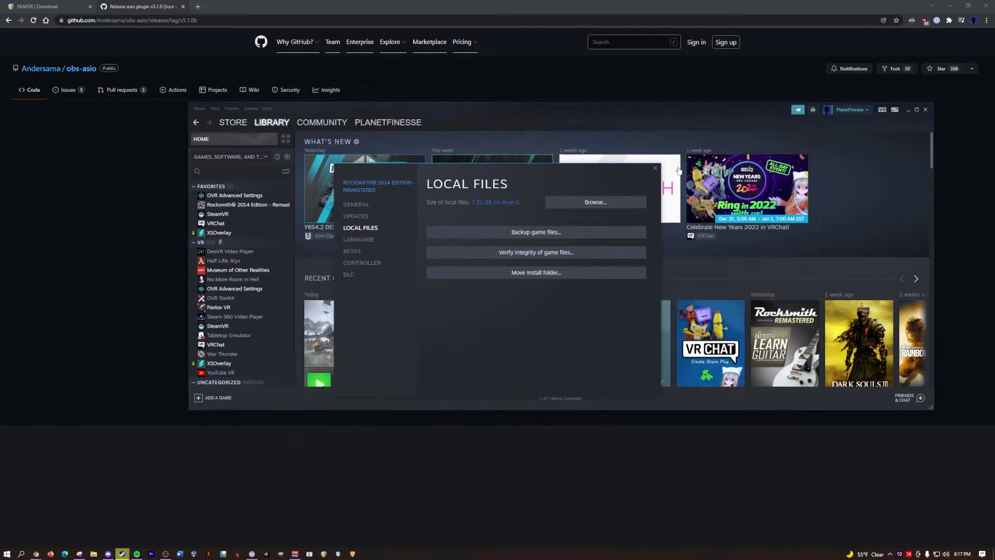
click(655, 168)
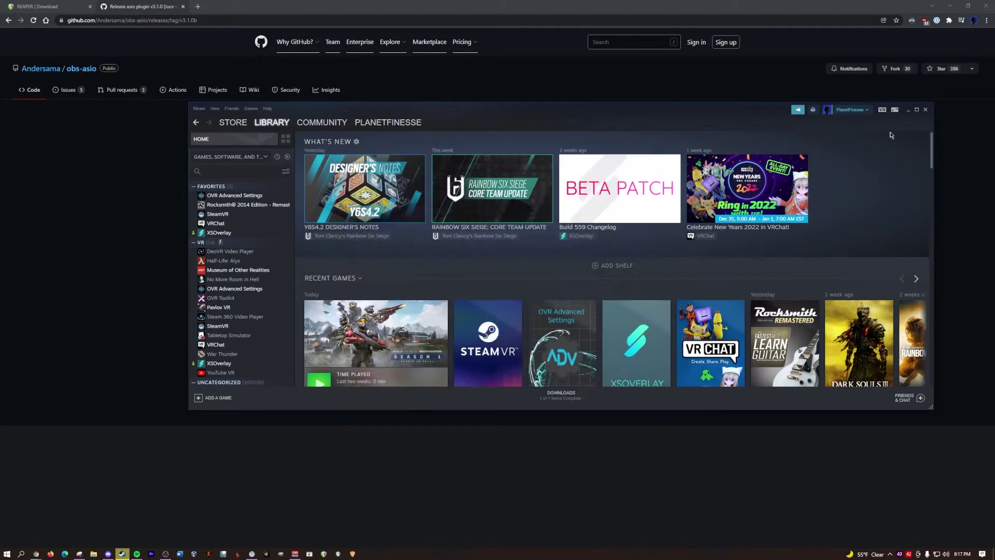
Step: Minimize Steam and show the recording devices in the classic Windows Sound settings
click(909, 111)
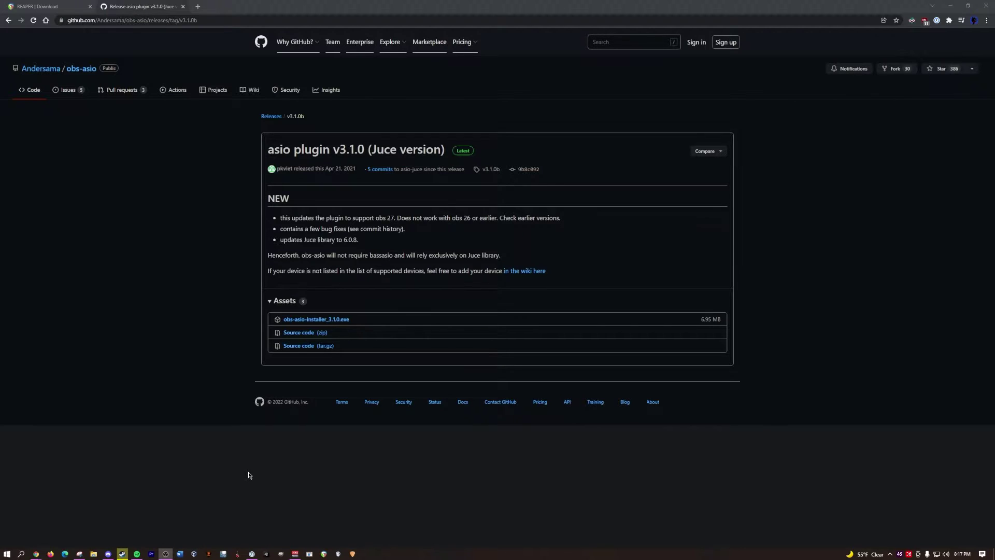
right_click(945, 553)
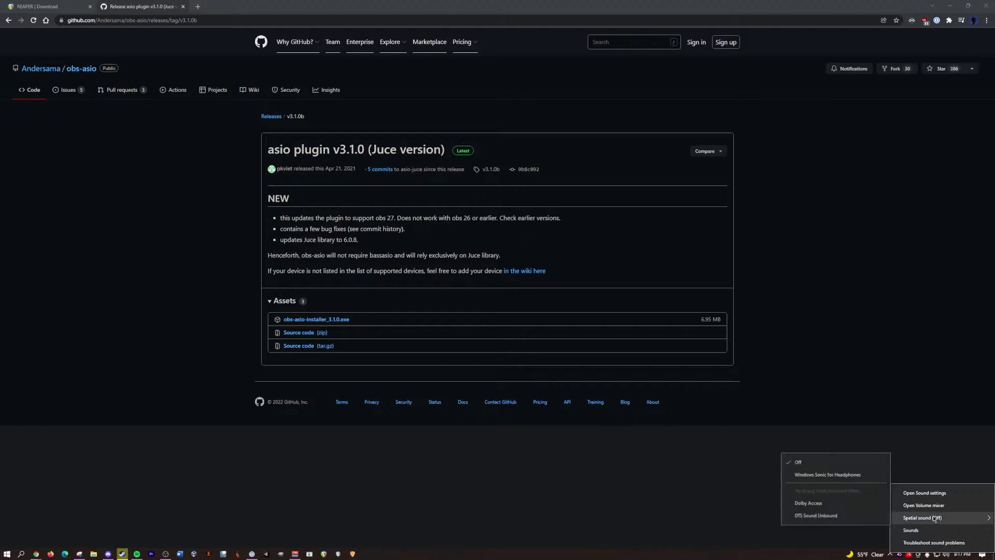
click(928, 530)
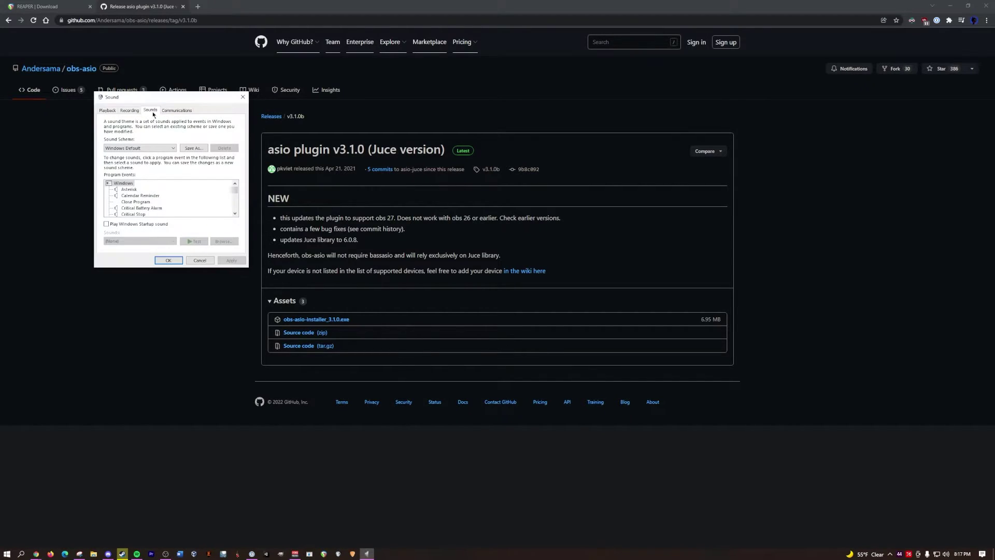
click(129, 111)
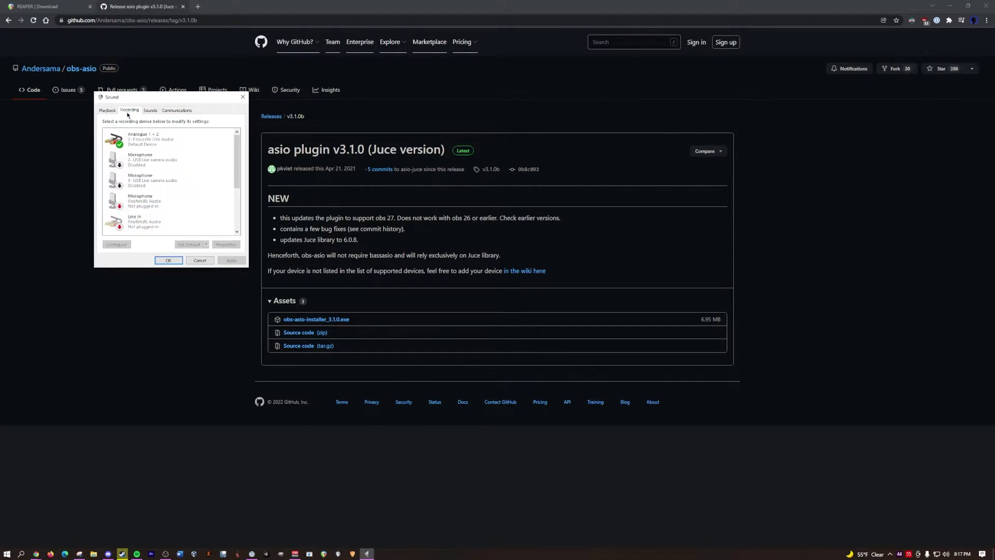
Step: Keep the Analogue 1 + 2 input's default format at 2 channel, 24 bit, 48000 Hz
click(143, 146)
scroll(151, 189, down, 3)
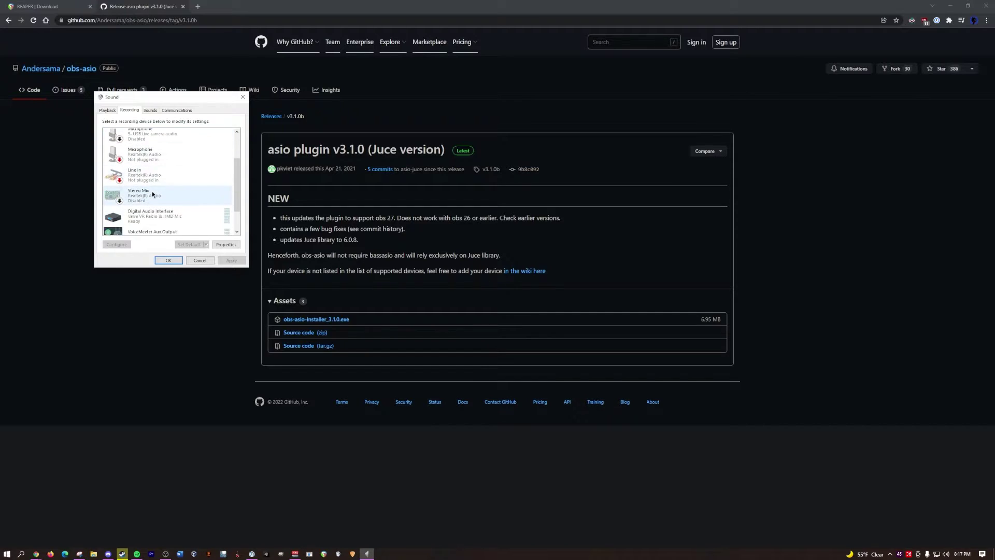
scroll(153, 194, up, 3)
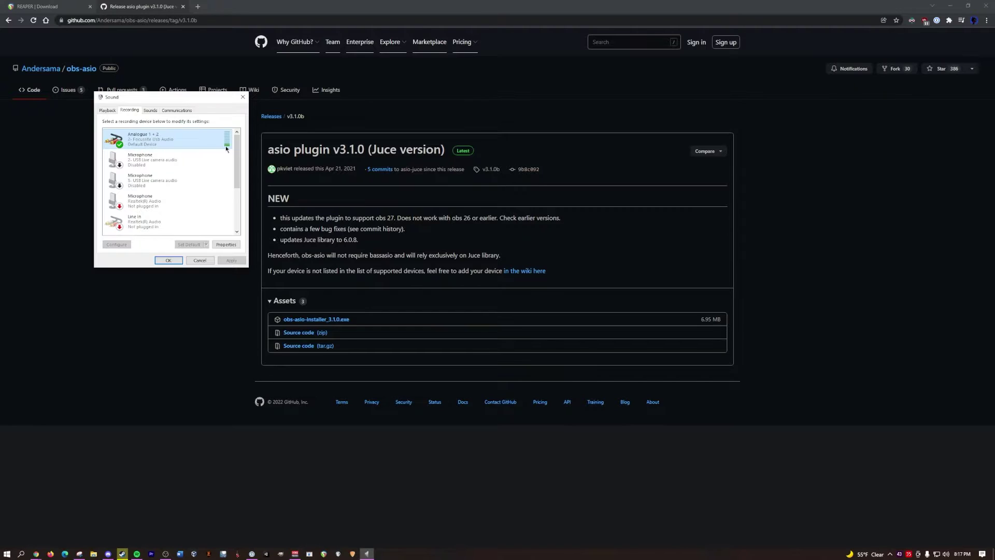
right_click(161, 138)
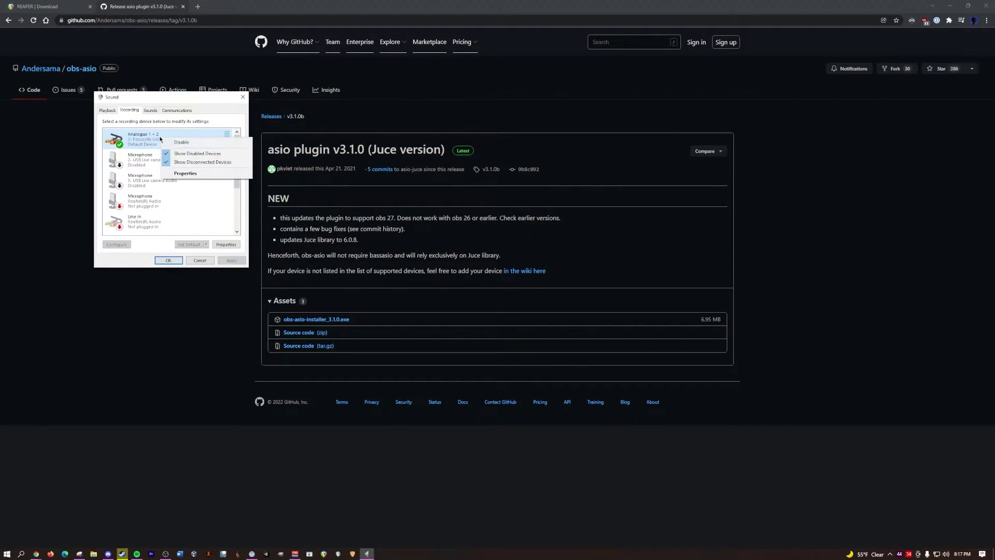
click(185, 173)
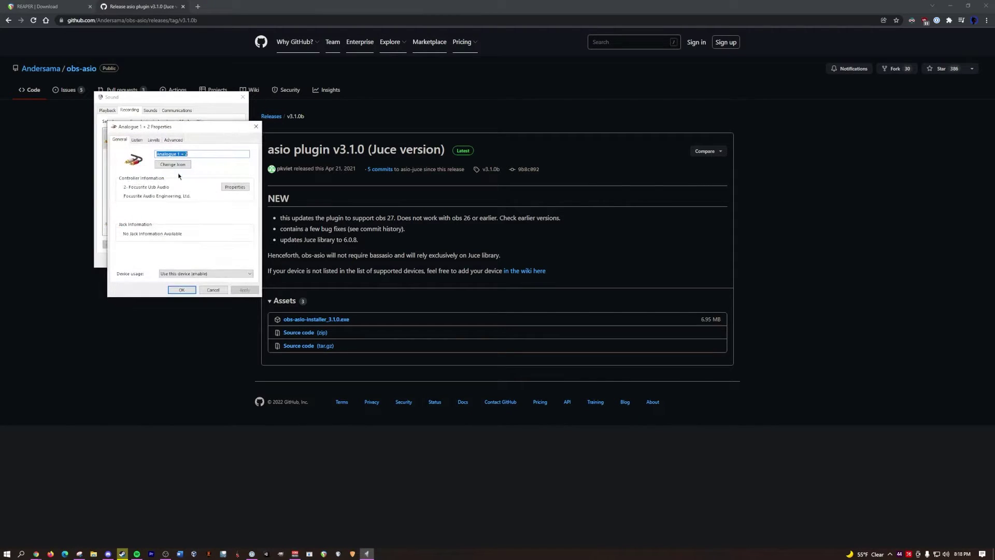
click(153, 139)
click(173, 140)
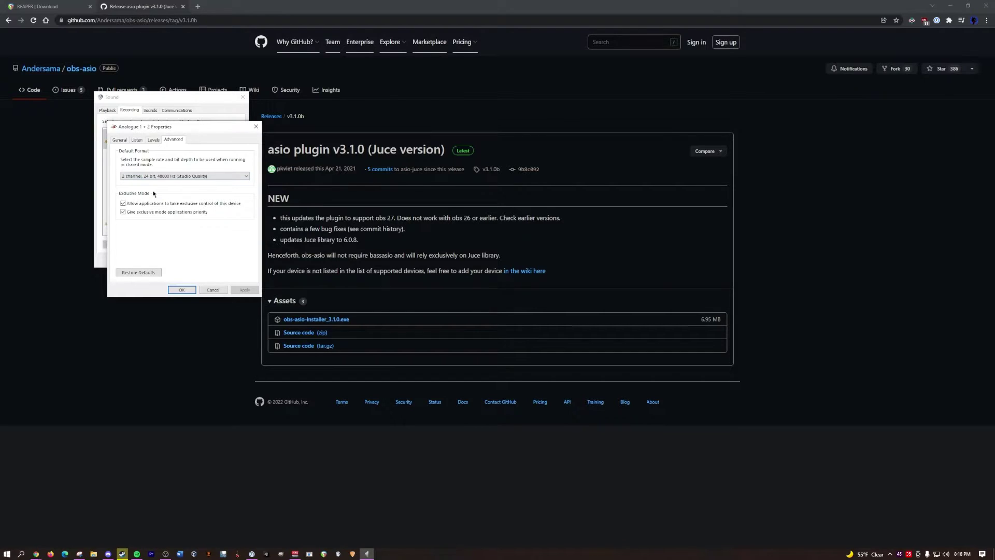
click(171, 176)
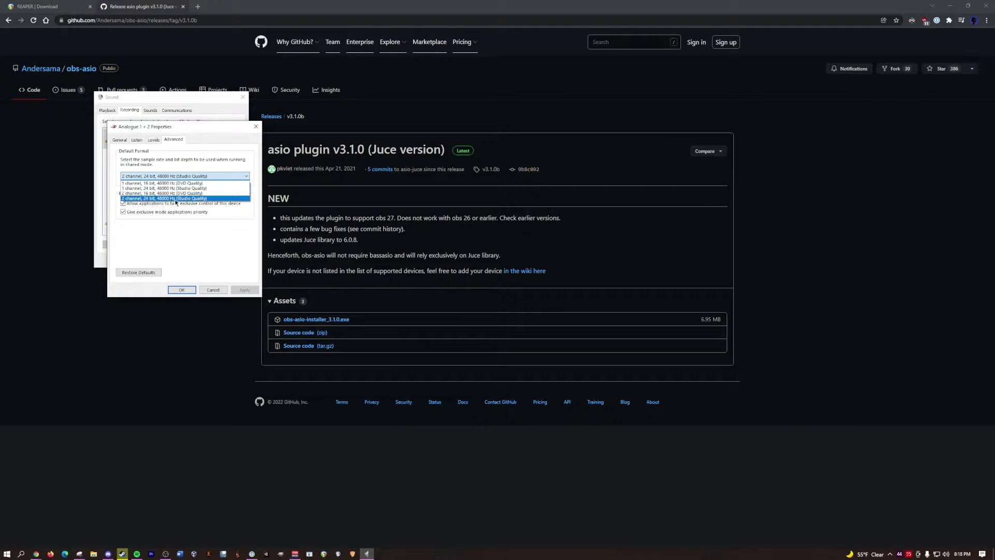
click(138, 199)
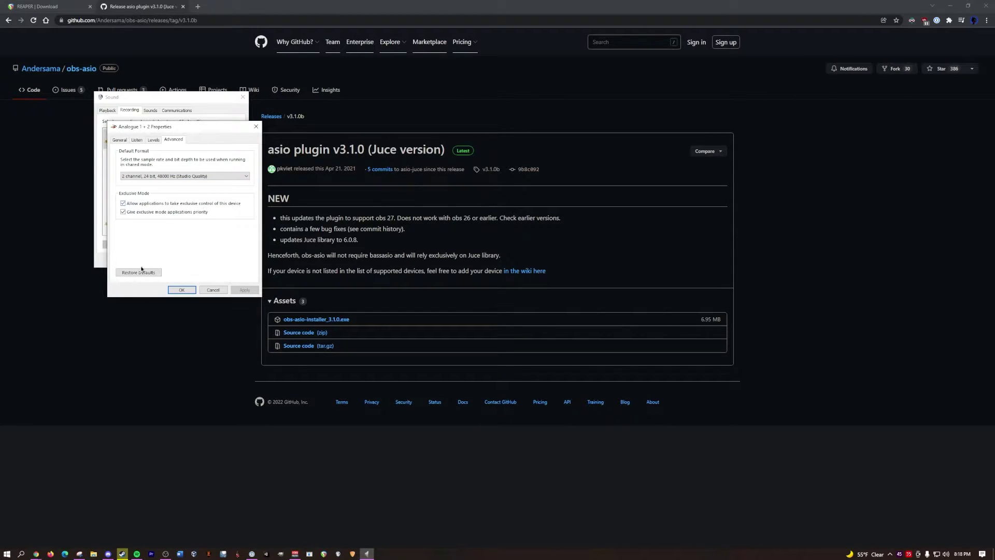
click(182, 289)
Step: Keep the VoiceMeeter Aux Input playback format at 24 bit, 48000 Hz and close the Sound dialogs
click(107, 110)
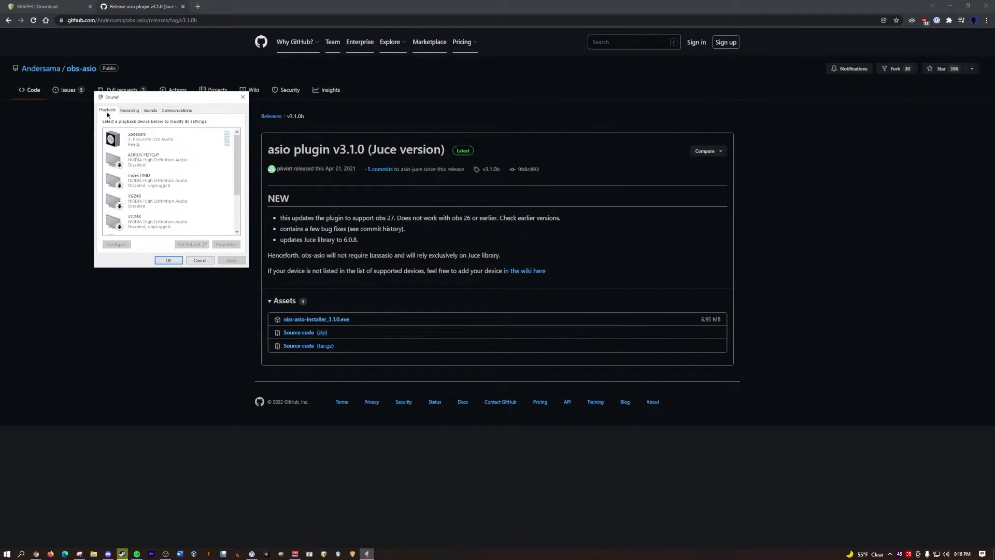
scroll(139, 180, down, 2)
right_click(156, 201)
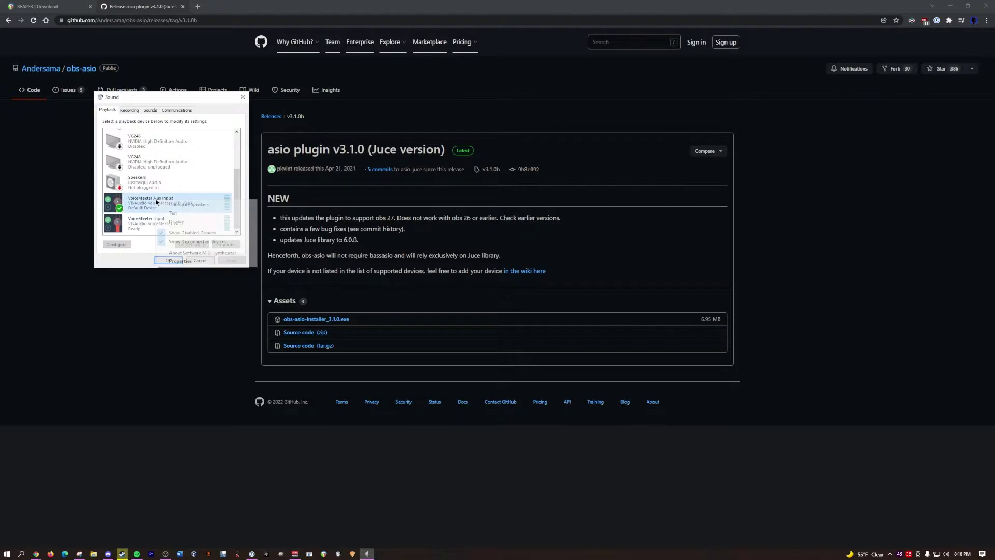
click(182, 261)
click(157, 139)
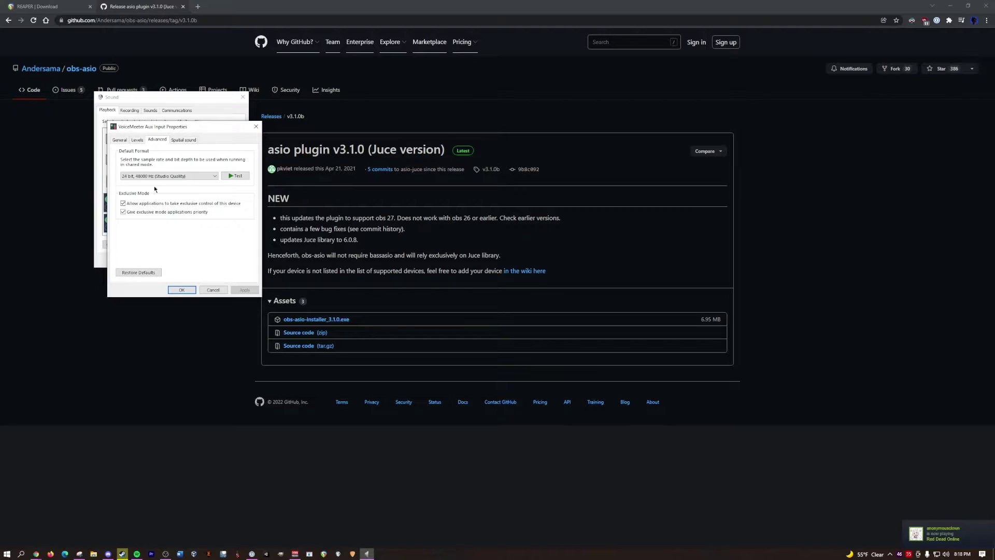
click(172, 176)
click(138, 176)
click(181, 290)
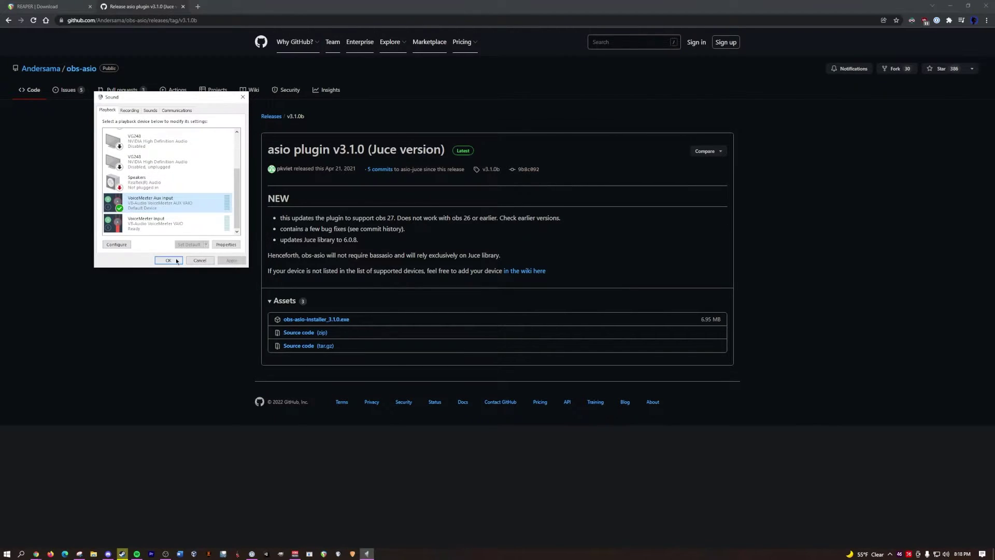
click(168, 260)
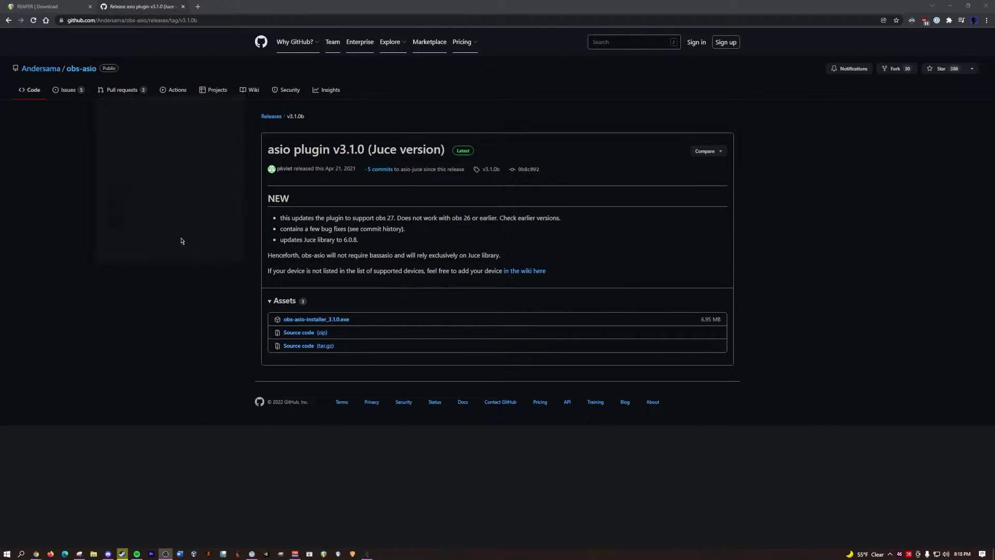
click(20, 553)
text(focus)
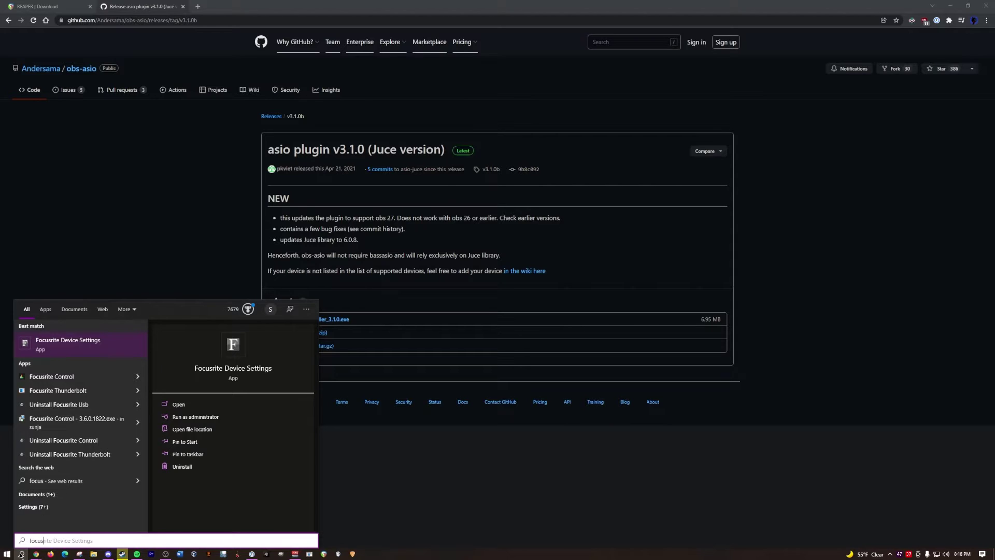
click(89, 343)
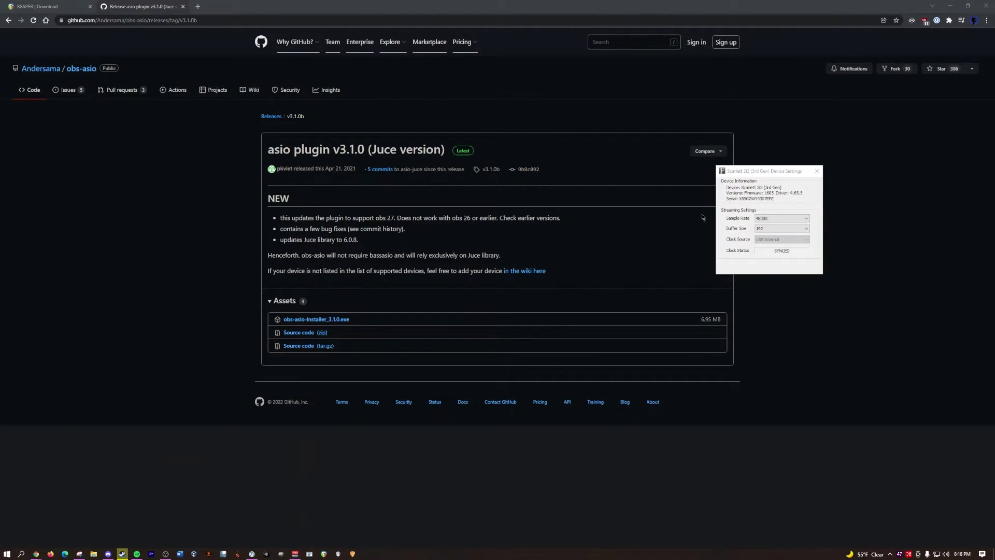
drag(754, 170, 206, 189)
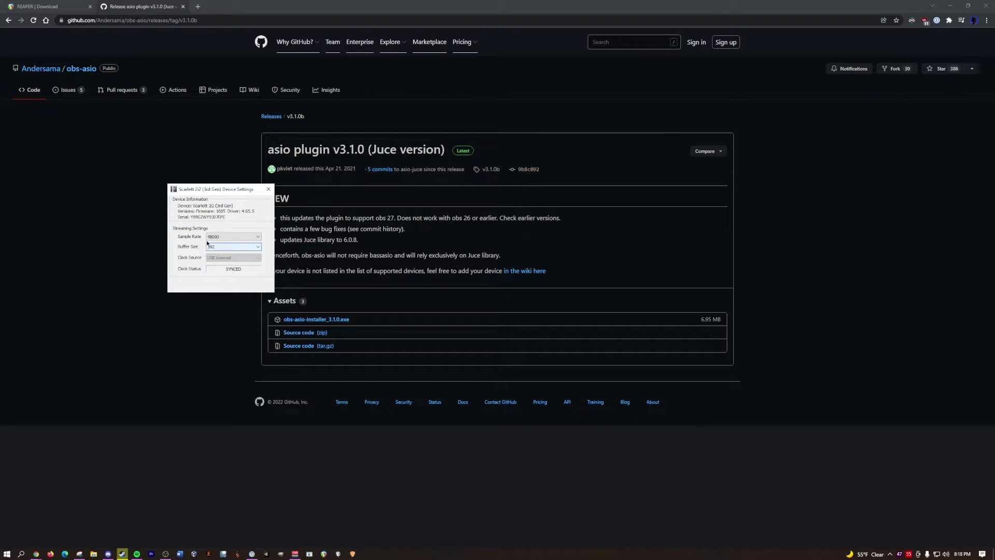
click(268, 189)
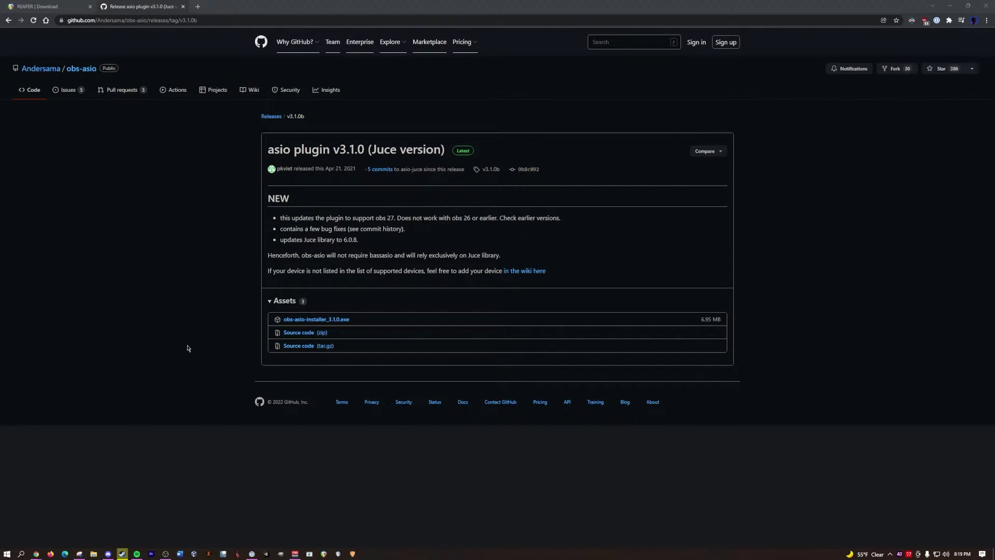
Step: Go from the dlc folder up to Rocksmith2014 and open Rocksmith.ini in Notepad
click(75, 5)
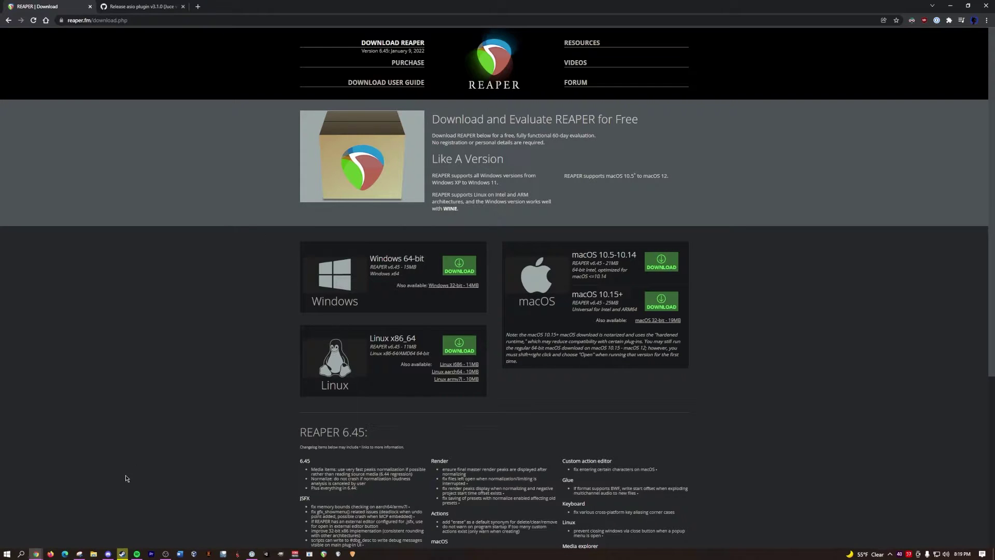
click(92, 554)
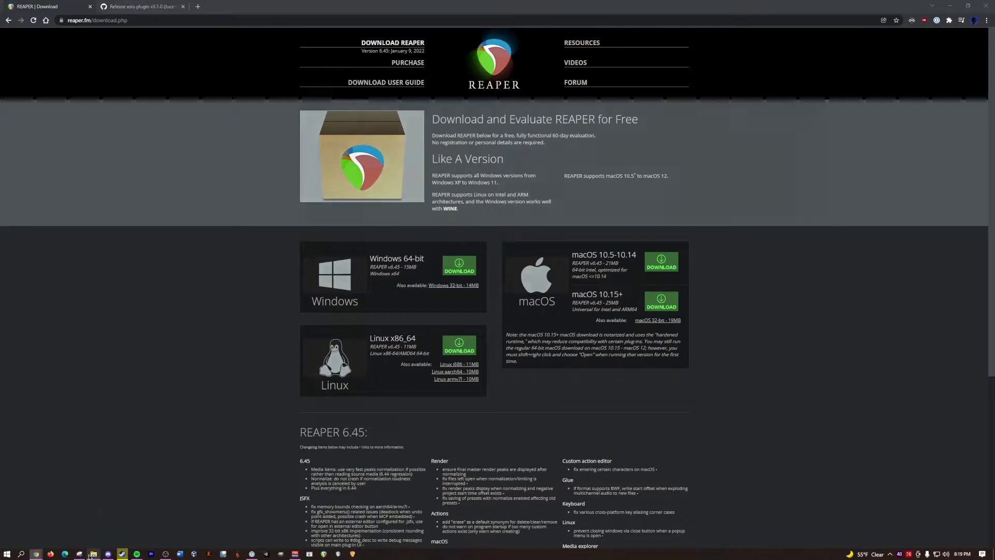
click(308, 149)
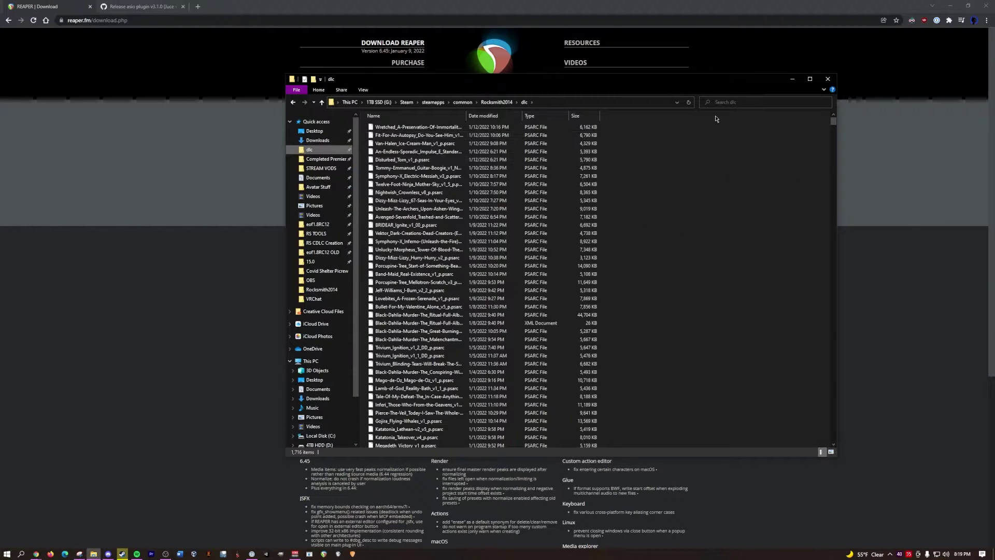
click(496, 102)
scroll(440, 233, down, 3)
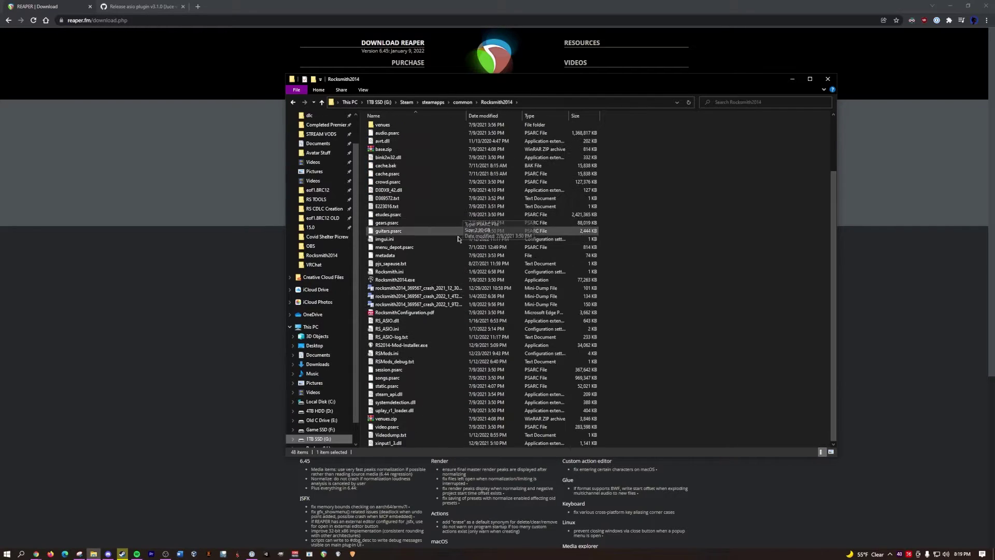
double_click(415, 271)
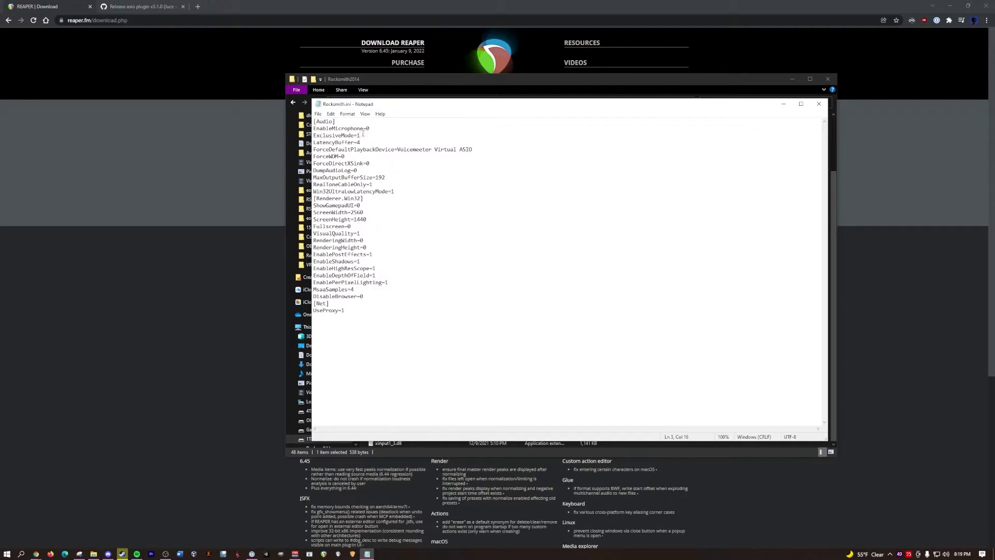
Step: Point out ExclusiveMode, LatencyBuffer, MaxOutputBufferSize 192 and RealToneCableOnly=1 in Rocksmith.ini
drag(361, 135, 354, 135)
click(368, 141)
drag(313, 177, 375, 177)
click(386, 177)
key(shift+Left)
key(shift+Left)
key(shift+Left)
click(390, 178)
click(374, 185)
Step: Close Rocksmith.ini, open RS_ASIO.ini, and highlight the ReaRoute ASIO output driver and CustomBufferSize=192
click(818, 103)
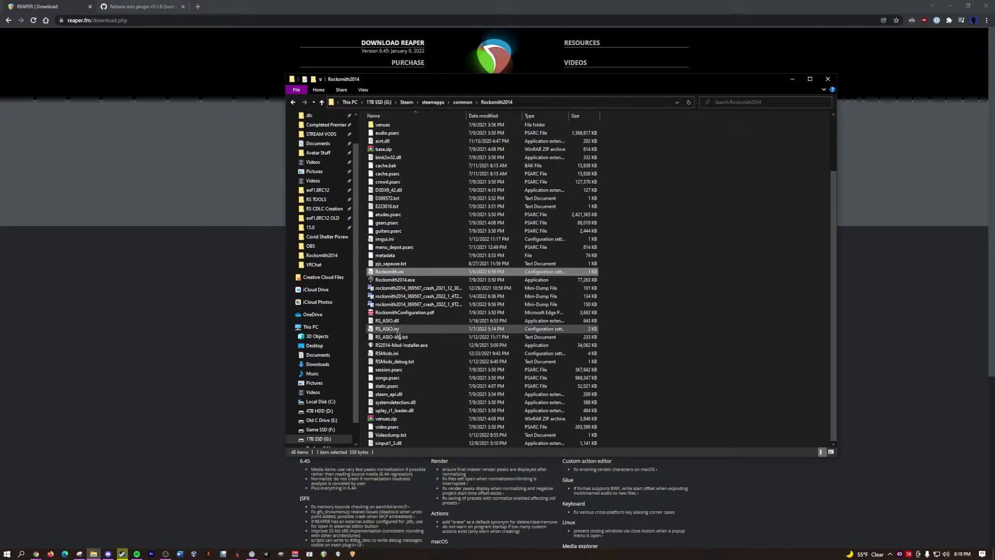
double_click(406, 330)
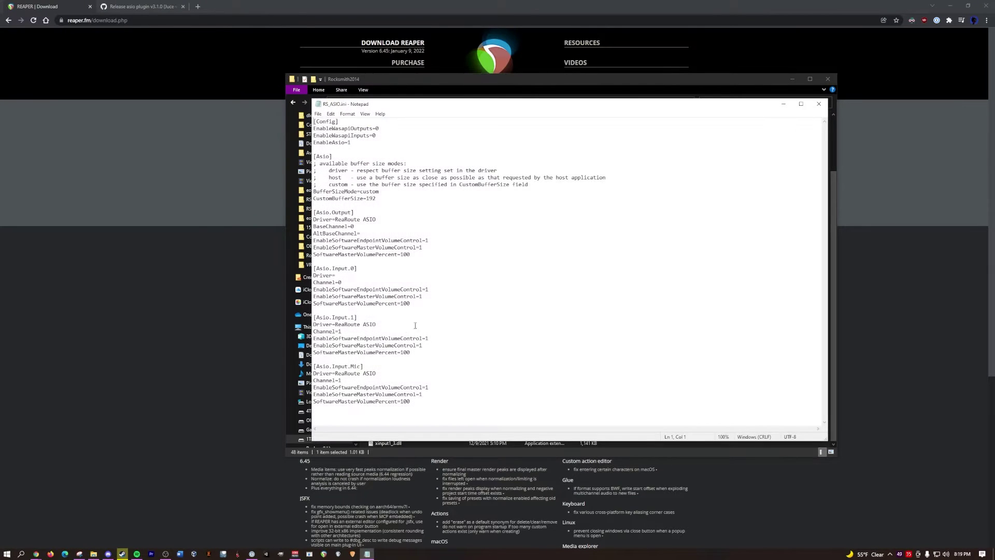
drag(409, 104, 339, 99)
drag(306, 210, 264, 210)
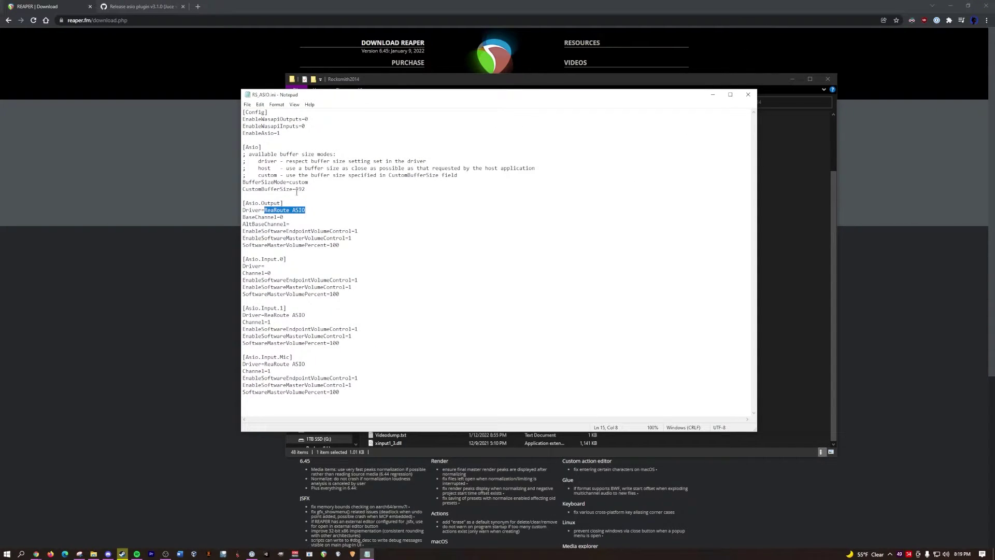
drag(304, 189, 239, 189)
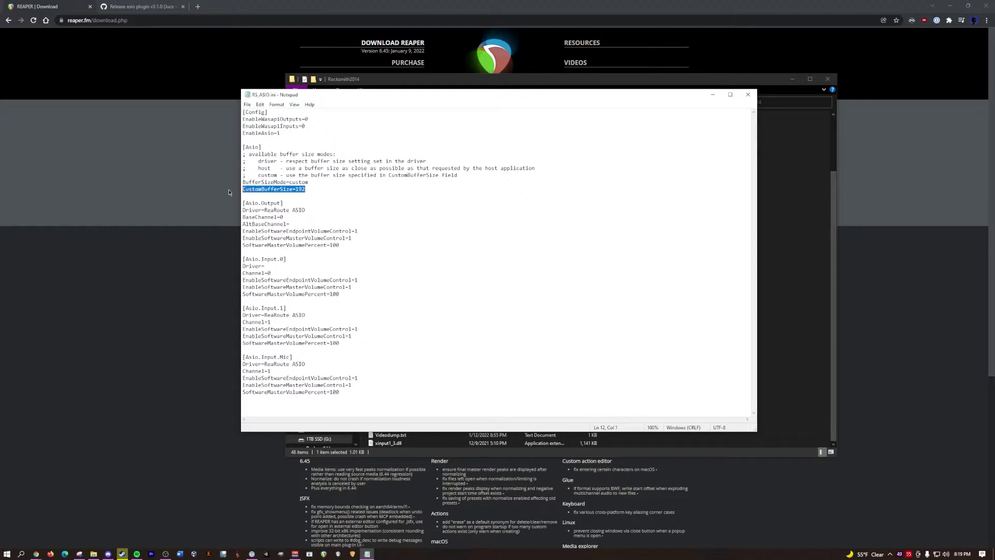
Step: Point out the [Config] and [Asio.Output] settings: ReaRoute ASIO driver and BaseChannel=0
click(306, 189)
mouse_move(306, 189)
mouse_down()
mouse_move(273, 182)
mouse_move(290, 181)
mouse_up()
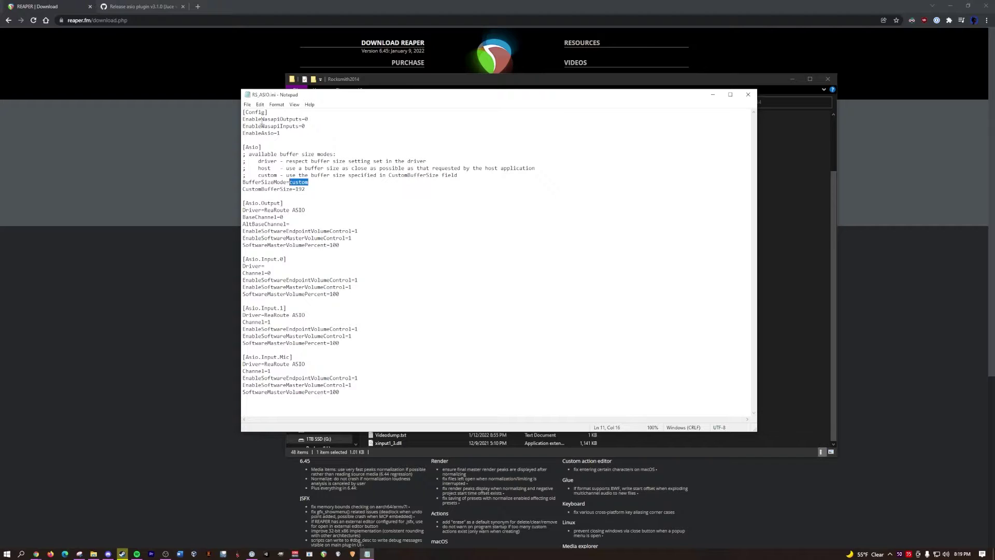
click(299, 131)
drag(245, 112, 264, 210)
click(329, 211)
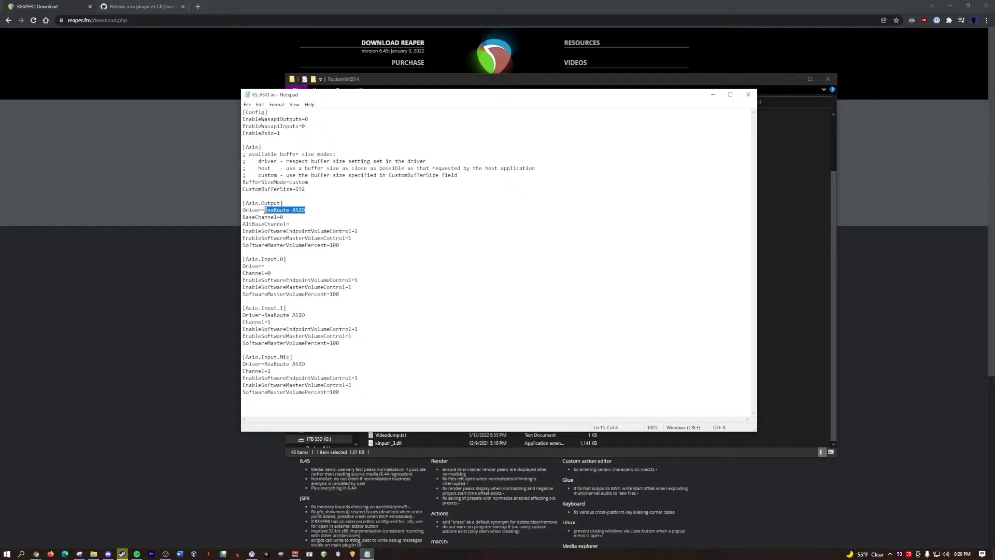
click(308, 211)
drag(312, 210, 264, 212)
drag(311, 209, 265, 210)
click(288, 216)
Step: Point out the [Asio.Input.0] and [Asio.Input.1] sections and their ReaRoute ASIO input drivers
click(268, 266)
drag(280, 258, 289, 258)
click(279, 259)
drag(280, 258, 286, 260)
click(285, 259)
drag(280, 308, 286, 308)
click(279, 308)
drag(264, 315, 307, 315)
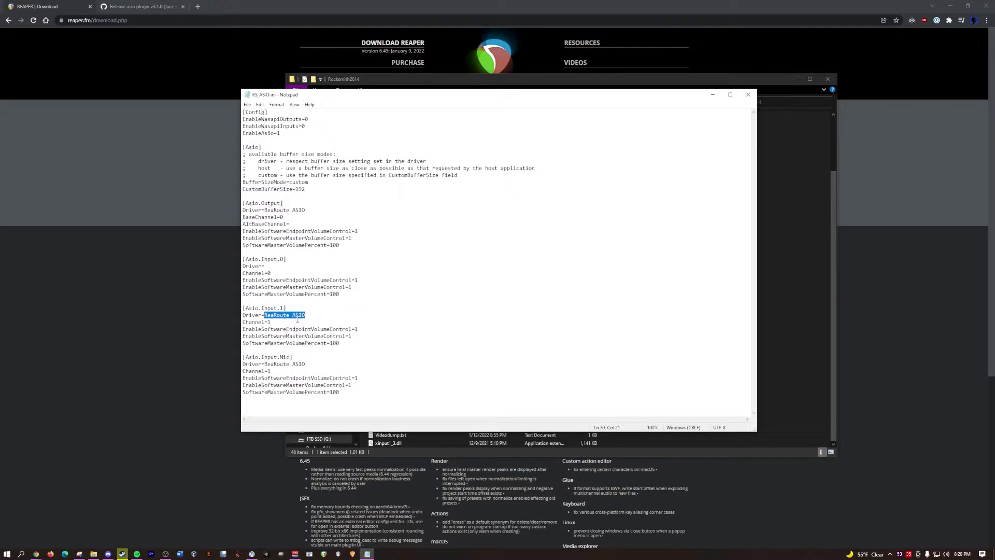
click(284, 315)
drag(309, 366, 265, 364)
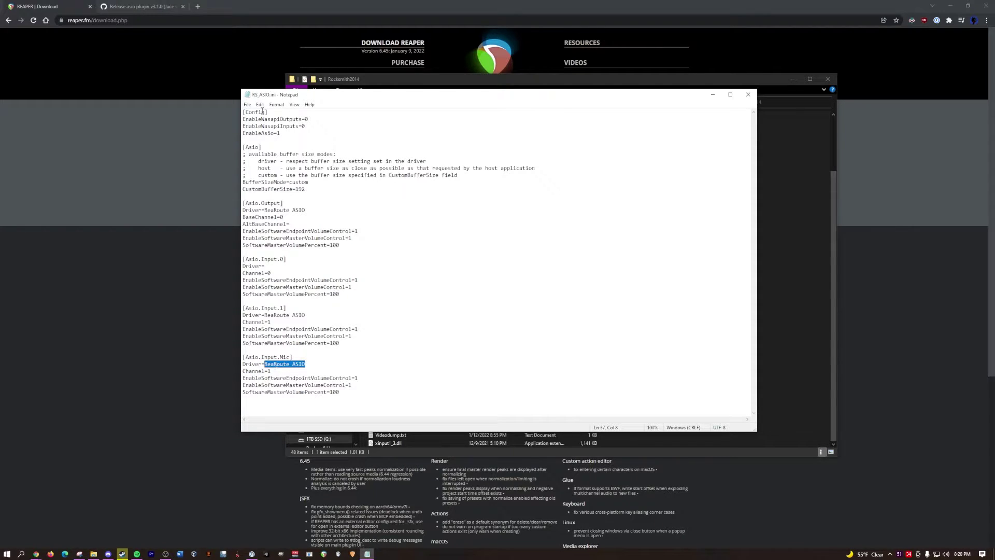
Step: Save RS_ASIO.ini and close Notepad
click(247, 104)
click(267, 139)
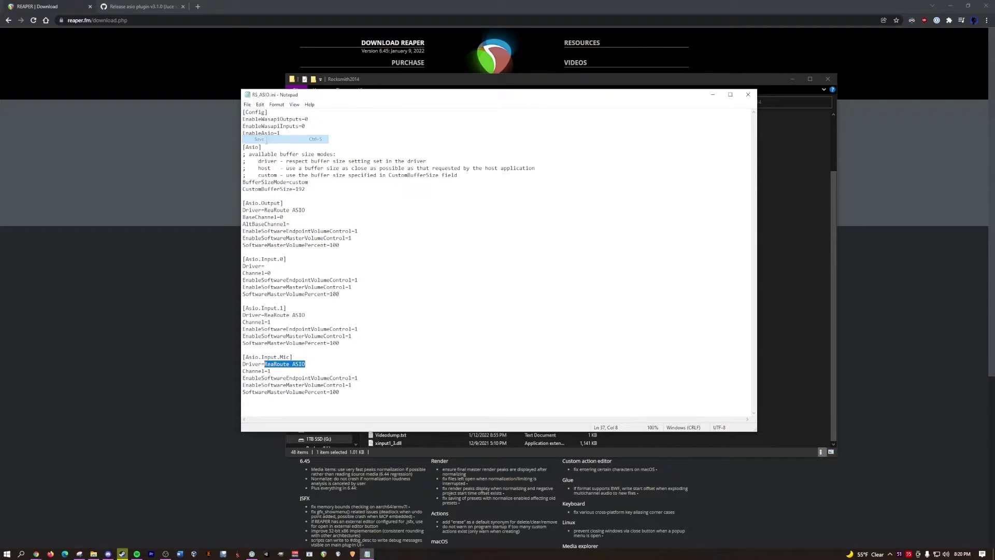
click(748, 94)
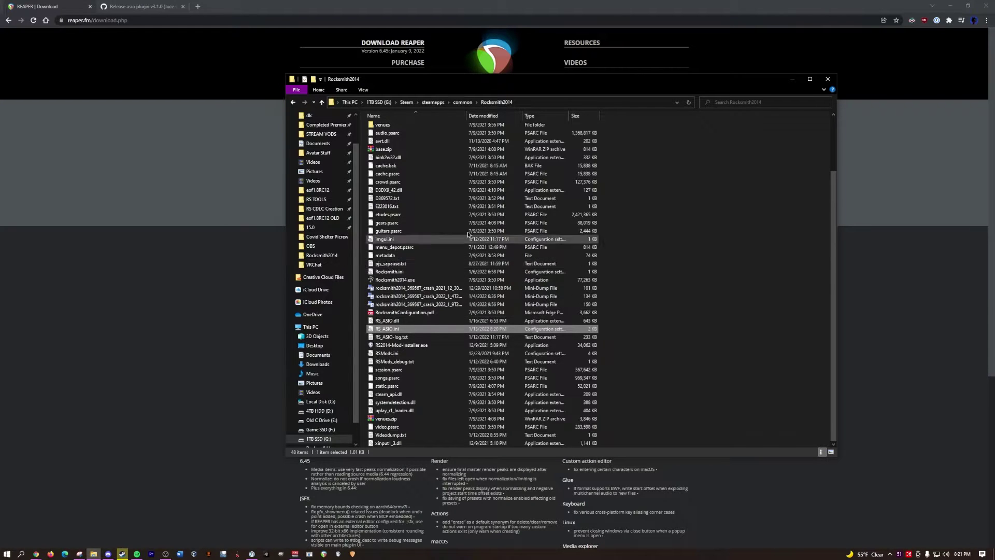
Step: Close the Rocksmith2014 folder and start the Windows 64-bit REAPER download on reaper.fm
click(828, 80)
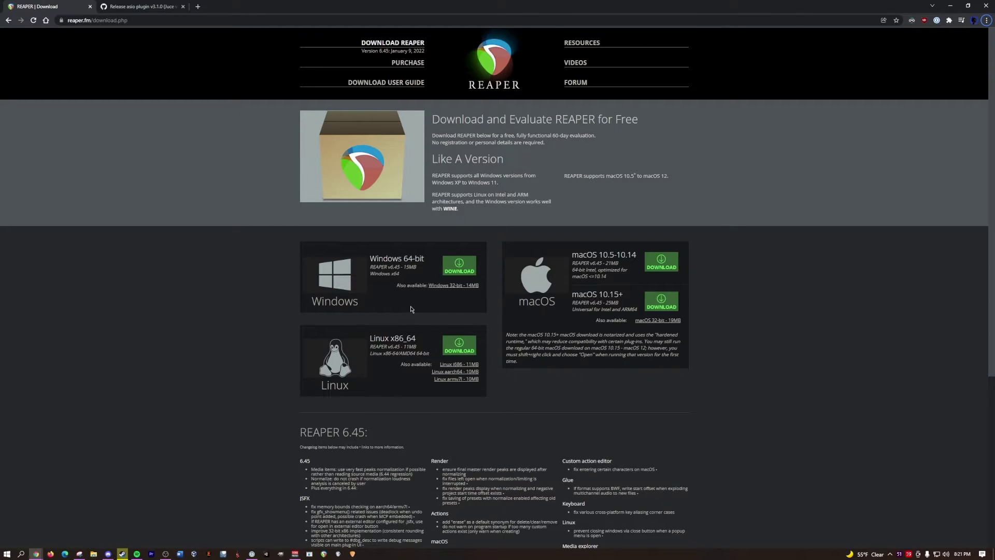
drag(370, 262, 426, 259)
click(371, 257)
drag(397, 258, 426, 261)
click(452, 268)
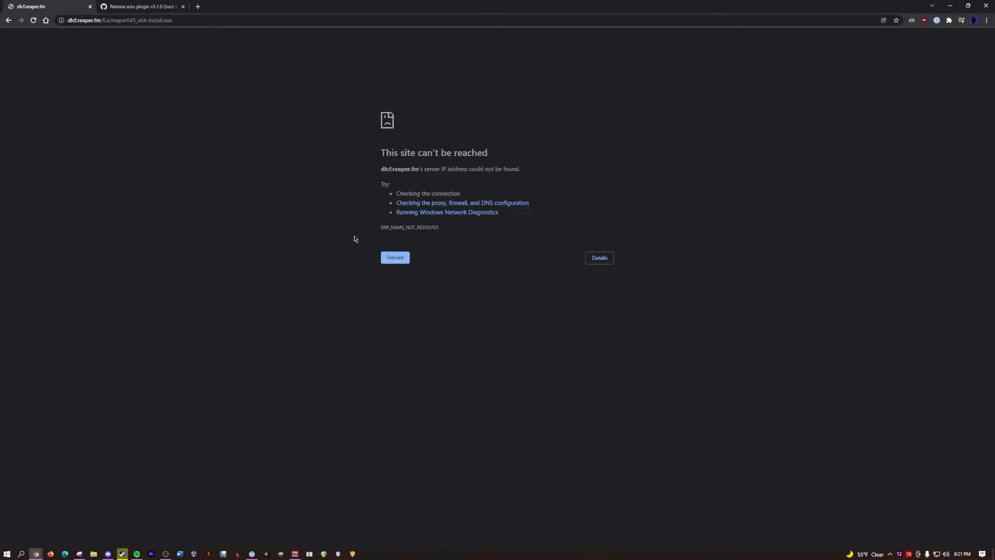
Step: Save reaper645_x64-install.exe to the Desktop, replacing the old copy, and run setup past the licence
click(395, 260)
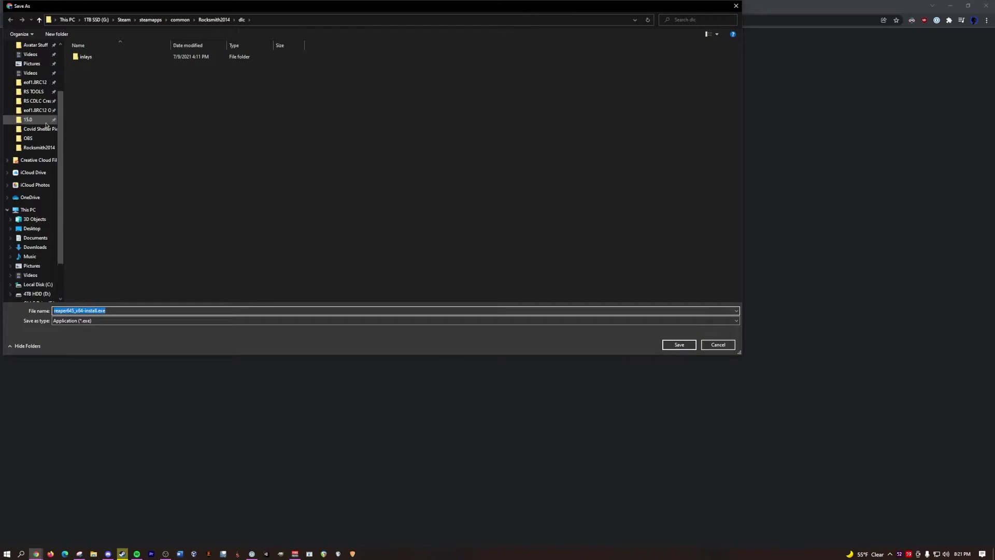
scroll(45, 127, up, 5)
click(33, 61)
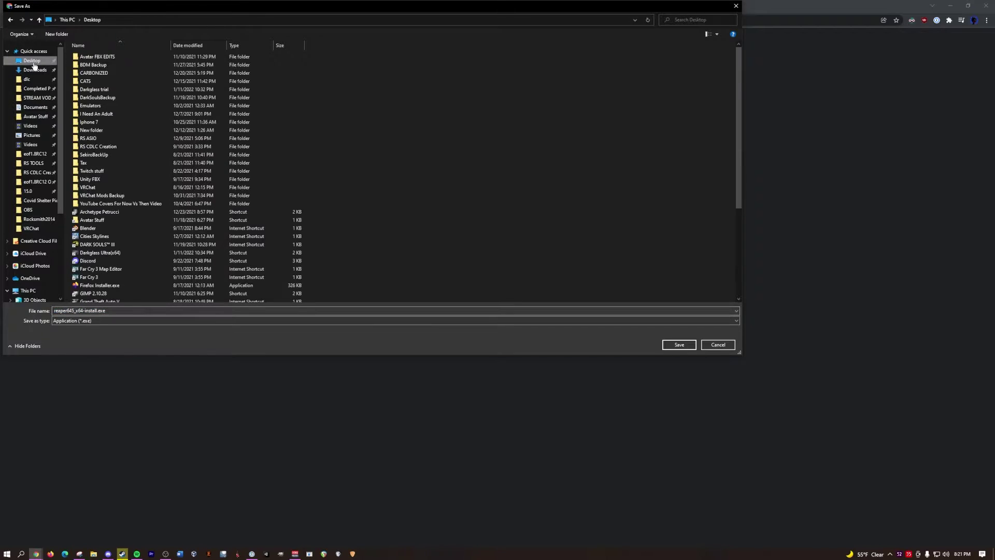
click(681, 344)
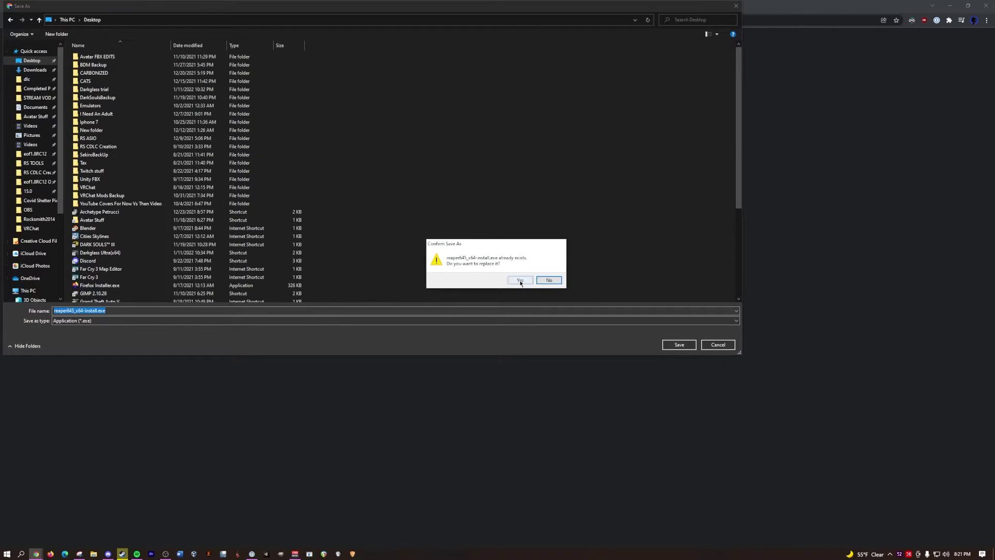
click(520, 283)
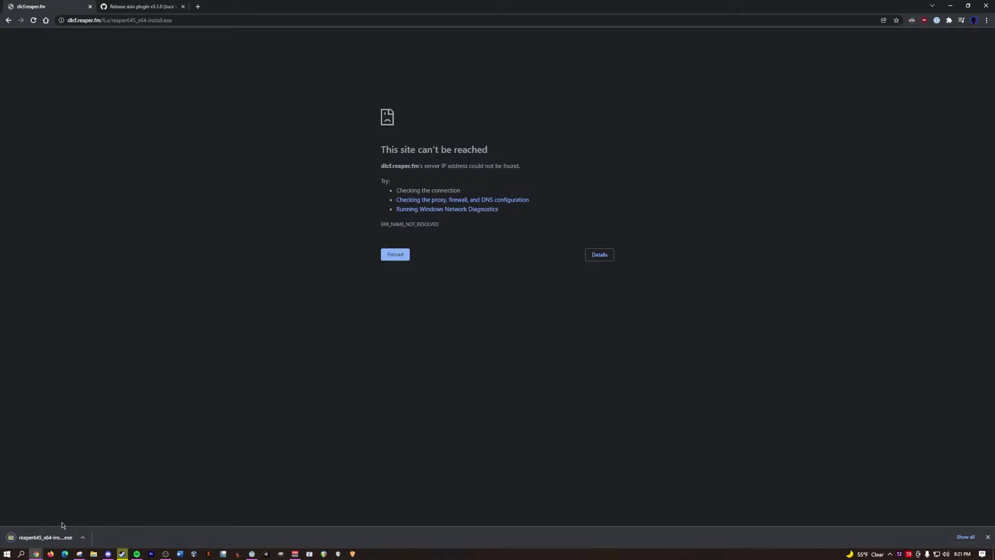
click(54, 538)
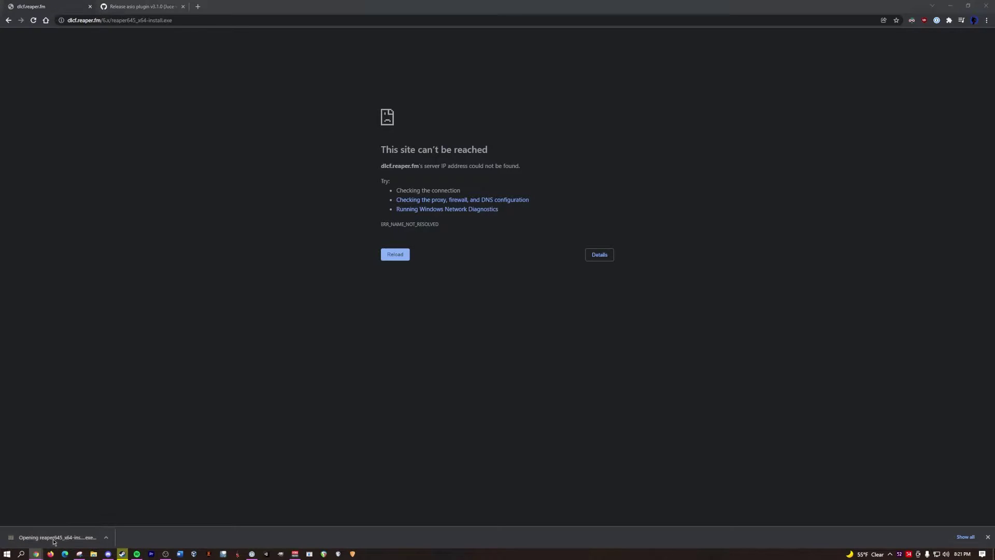
click(539, 340)
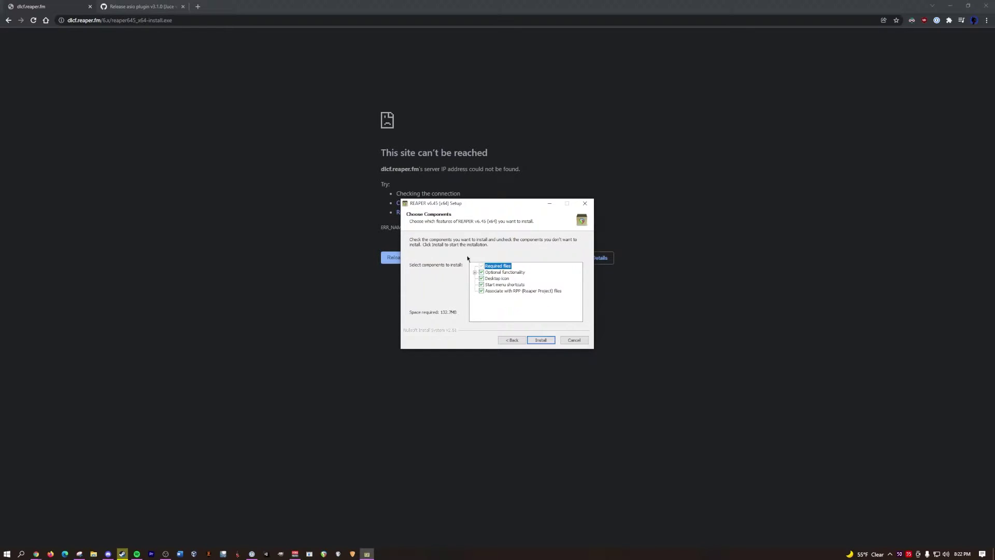
Step: Expand Optional functionality to check the ReaRoute ASIO driver component
click(475, 272)
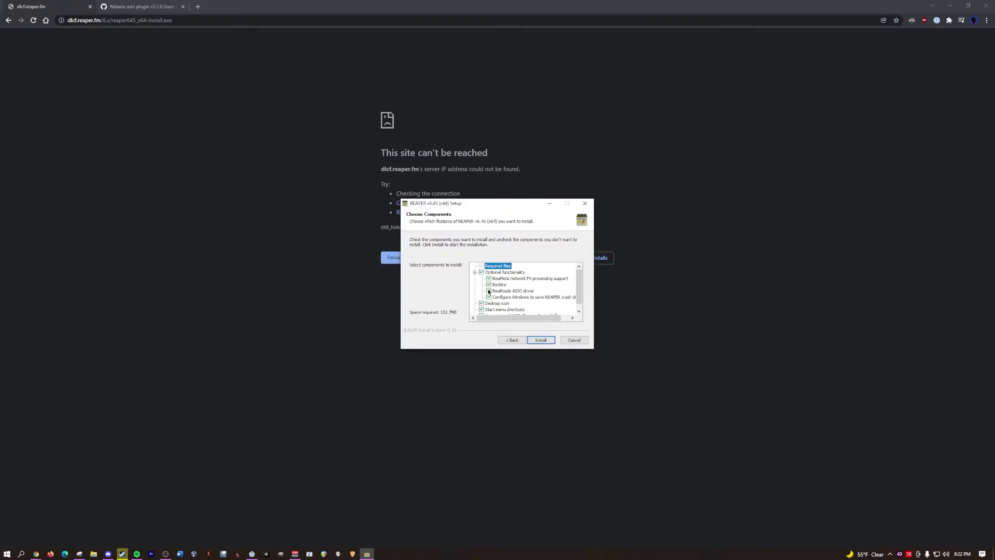
scroll(489, 298, down, 1)
scroll(490, 298, up, 1)
scroll(518, 298, right, 1)
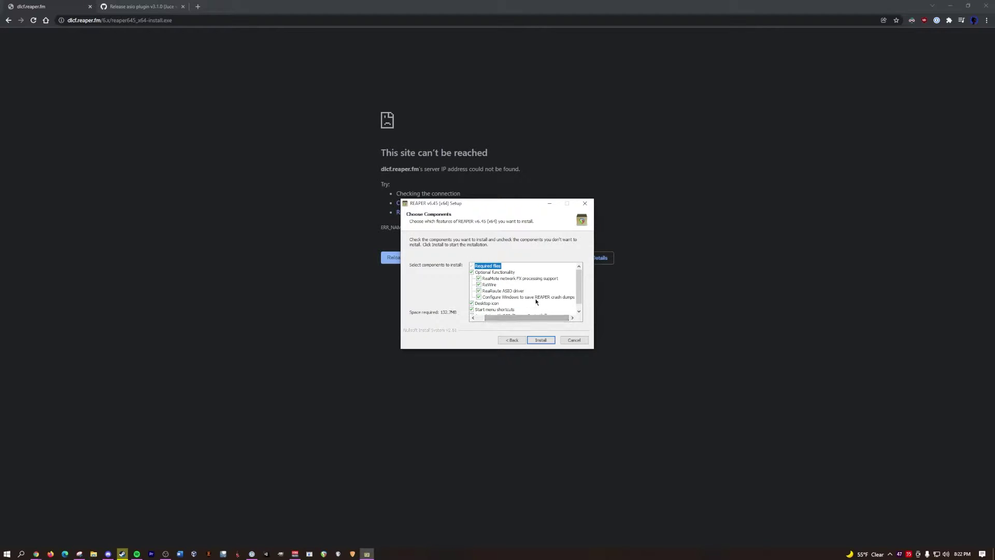
scroll(538, 318, left, 2)
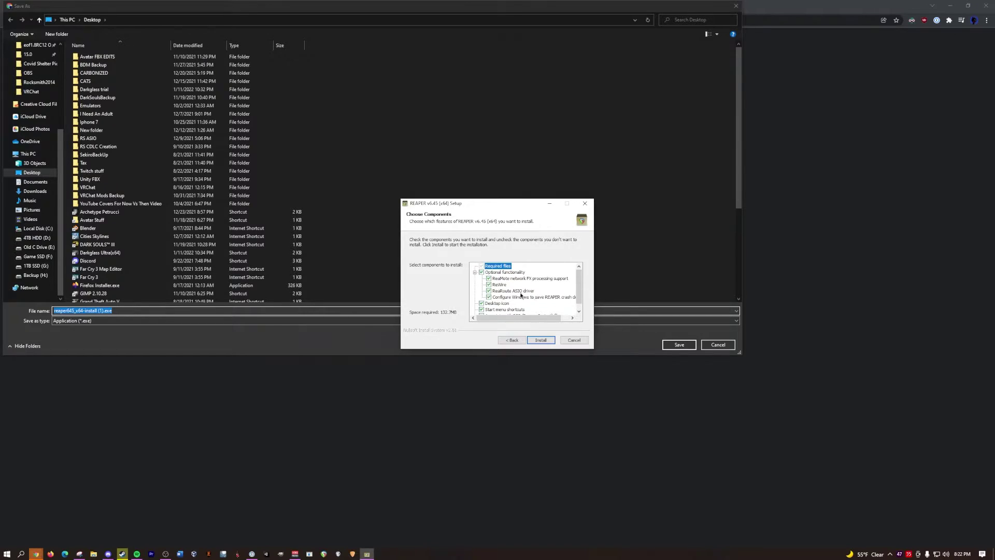
click(475, 272)
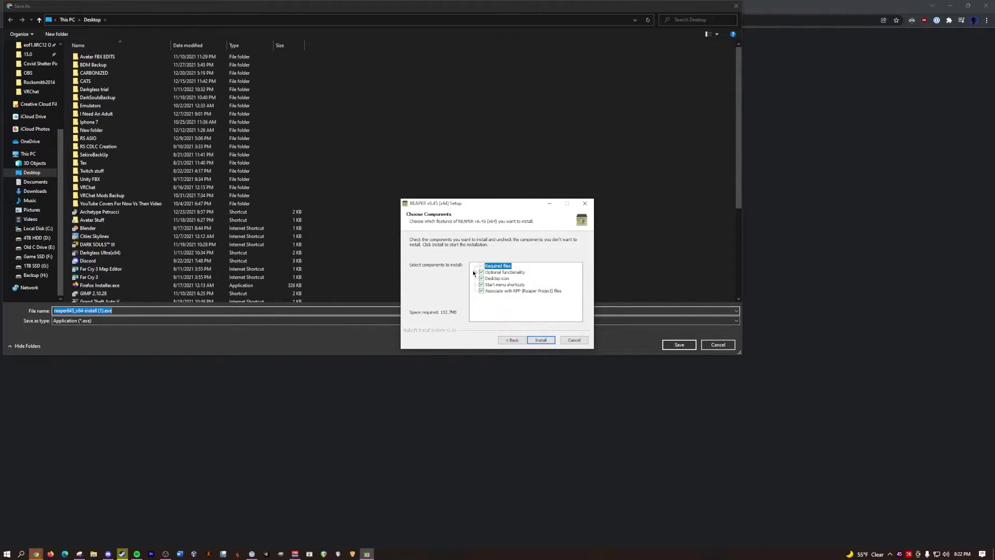
click(475, 274)
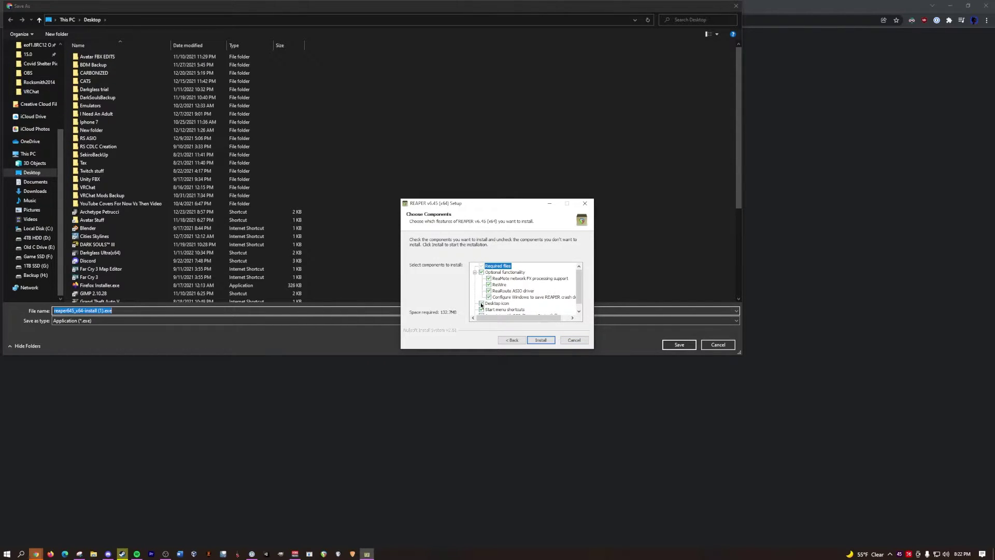
Step: Quit the REAPER setup and launch REAPER from the taskbar
click(574, 340)
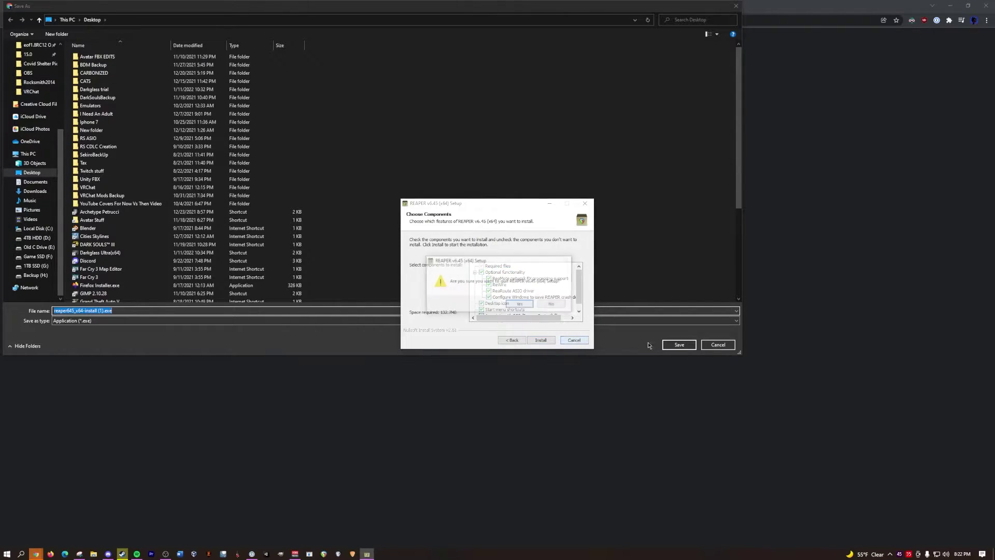
click(552, 305)
click(563, 341)
click(523, 305)
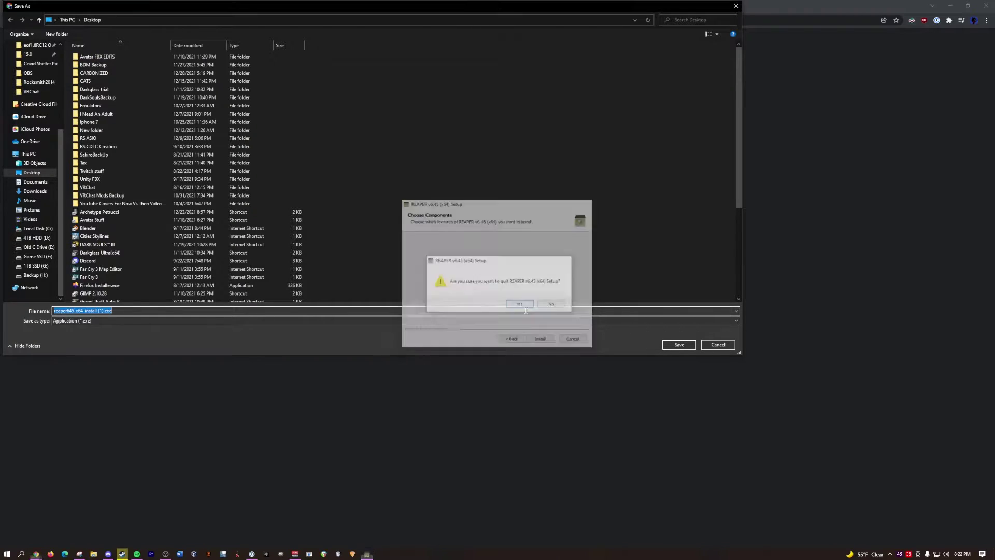
click(722, 348)
click(323, 554)
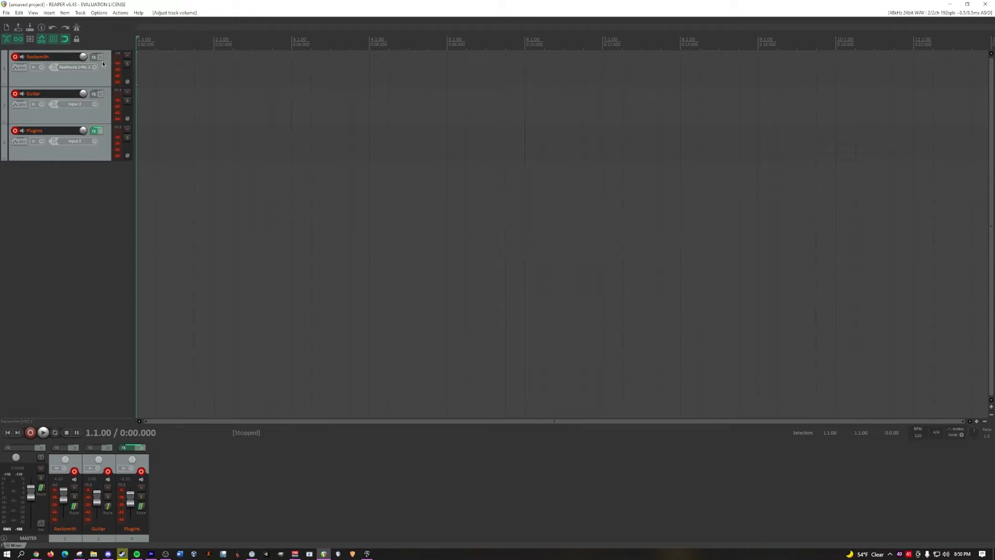
Step: Review the Focusrite USB ASIO device settings in Preferences, then reopen the audio device page
click(95, 14)
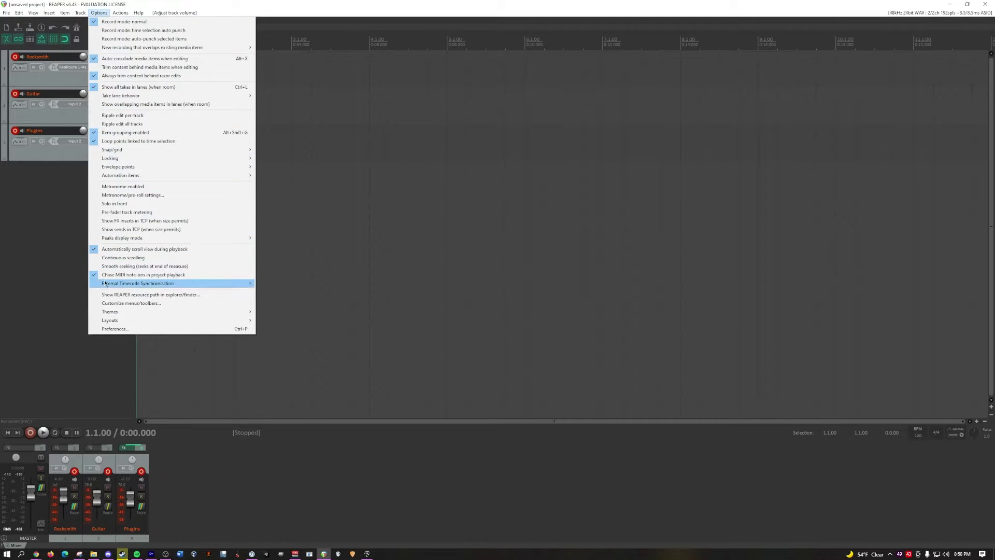
click(115, 329)
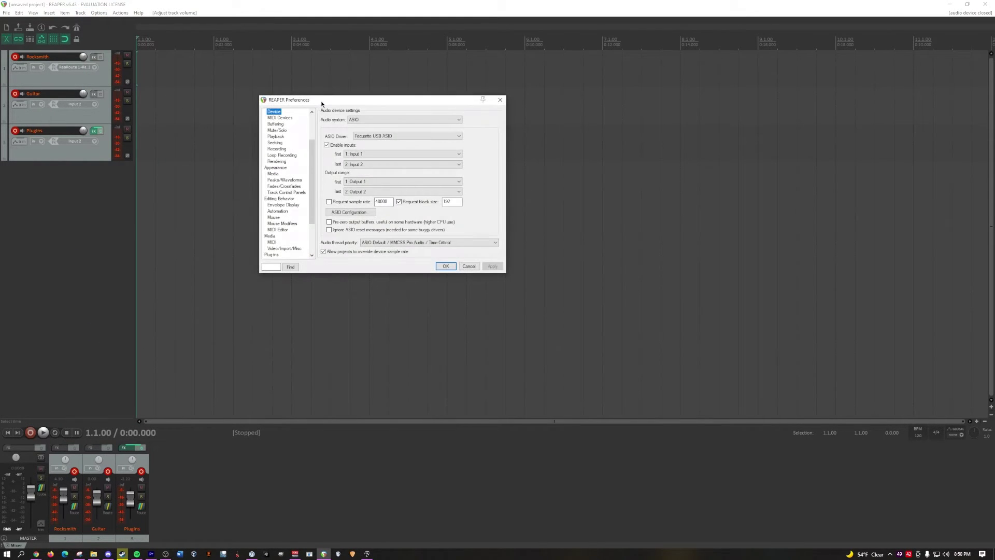
mouse_move(321, 101)
mouse_down()
mouse_move(300, 88)
mouse_move(309, 111)
mouse_up()
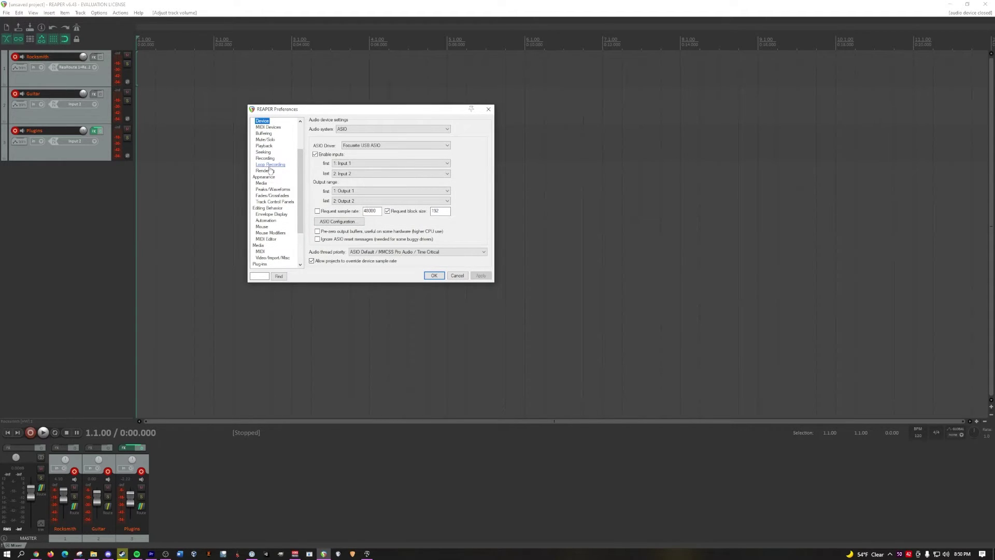
scroll(270, 168, up, 3)
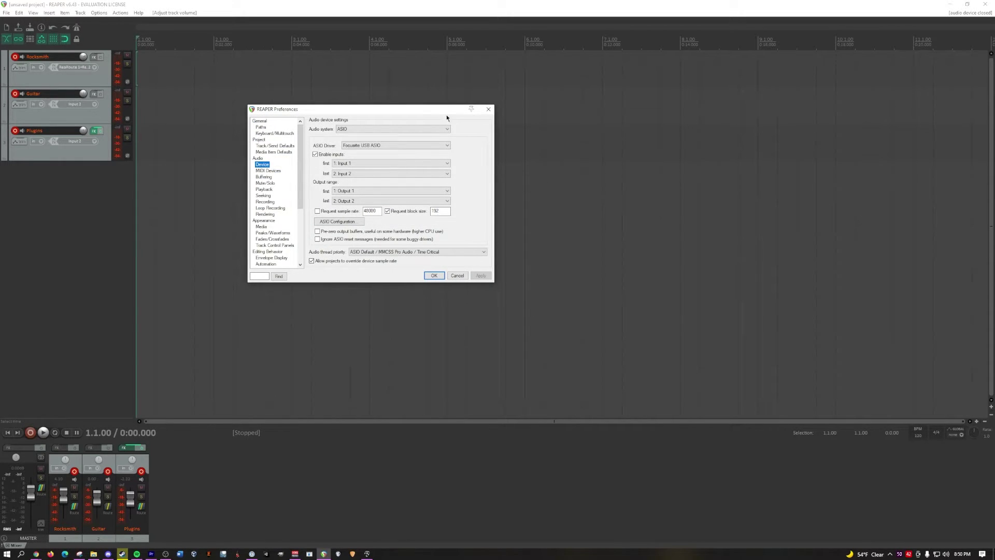
key(Escape)
click(96, 14)
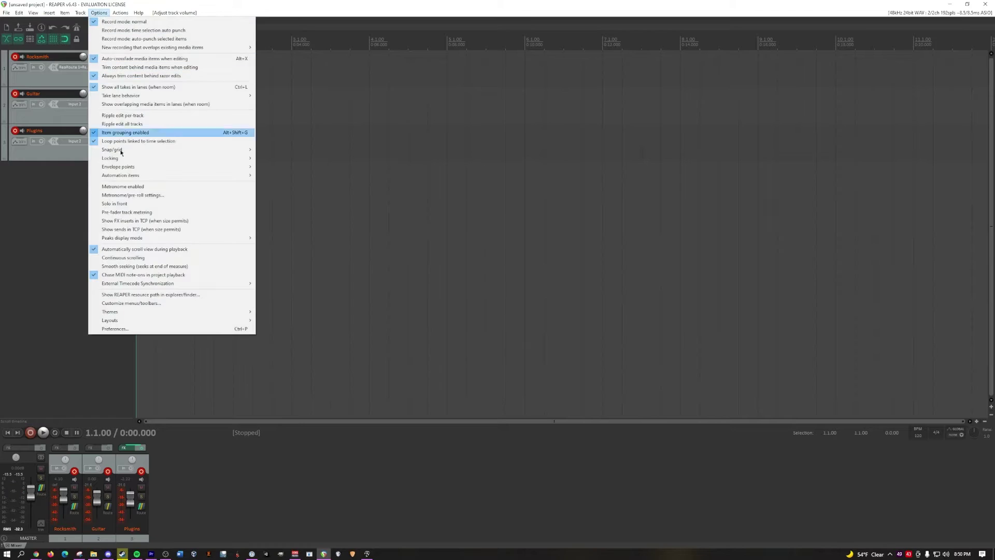
click(127, 330)
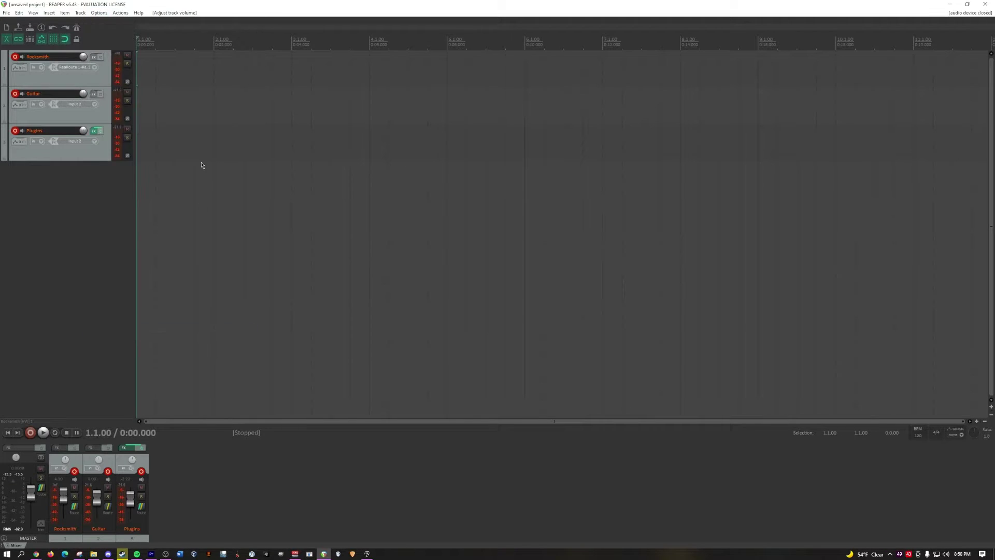
scroll(265, 127, up, 2)
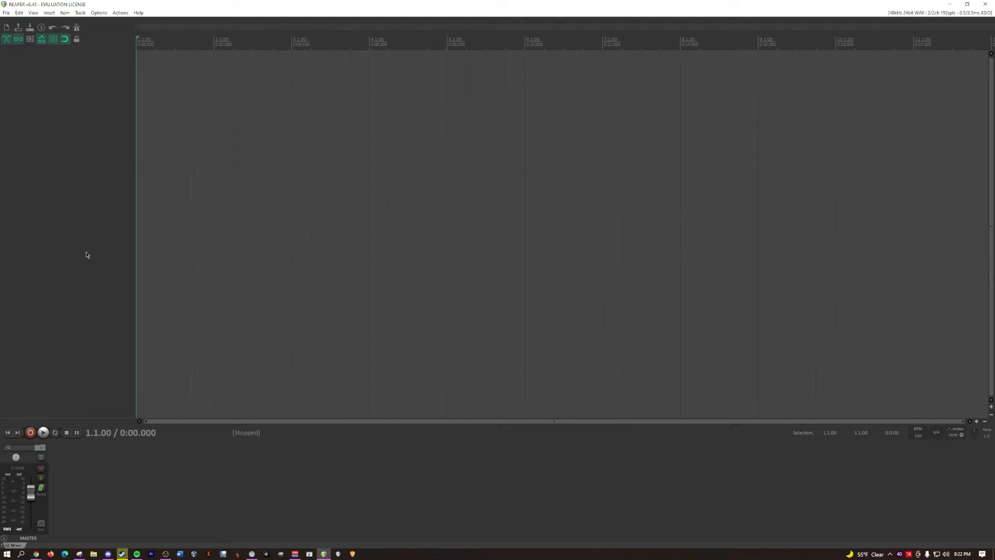
Step: Insert two new tracks into the empty project
right_click(49, 77)
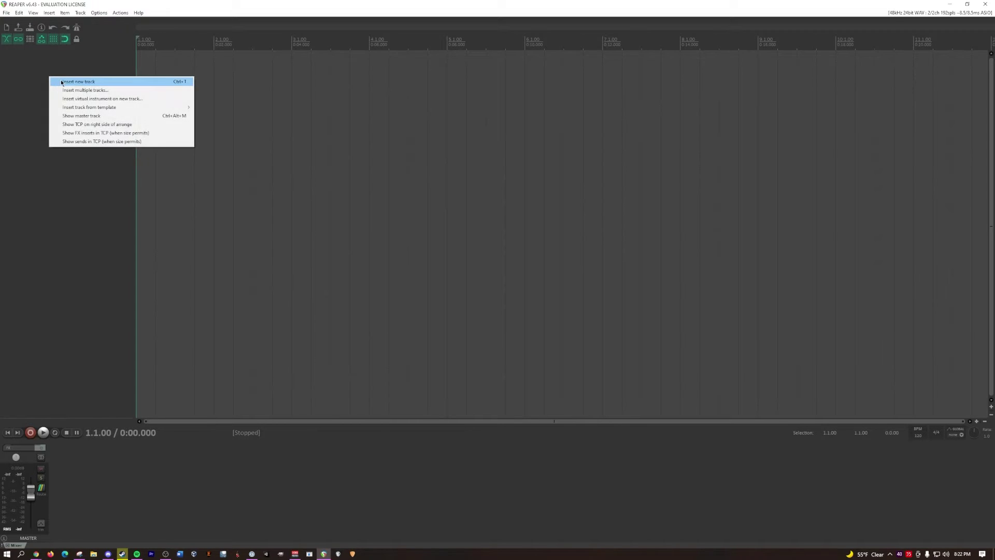
click(61, 82)
right_click(61, 115)
click(70, 119)
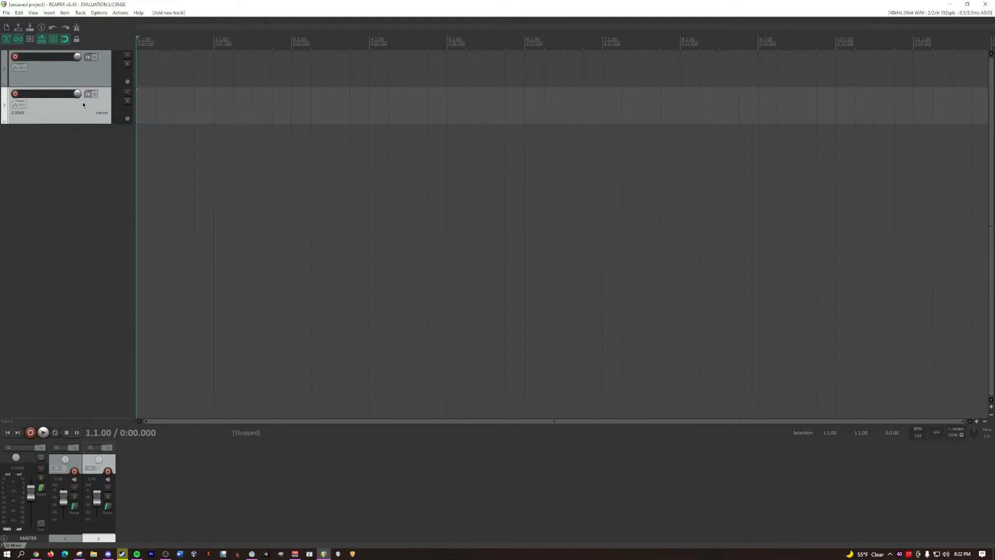
Step: Record-arm track 1 with its input set to mono Input 2
click(14, 57)
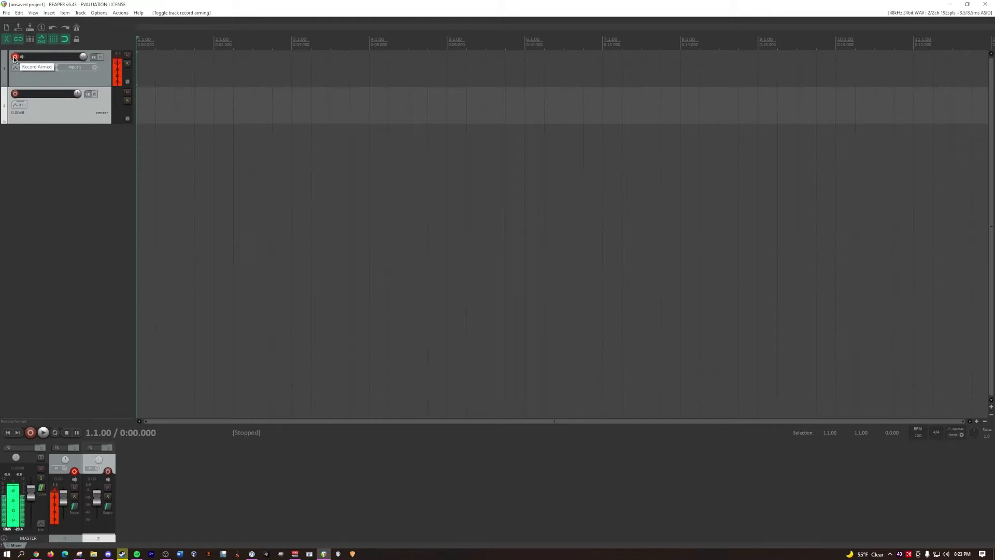
click(15, 57)
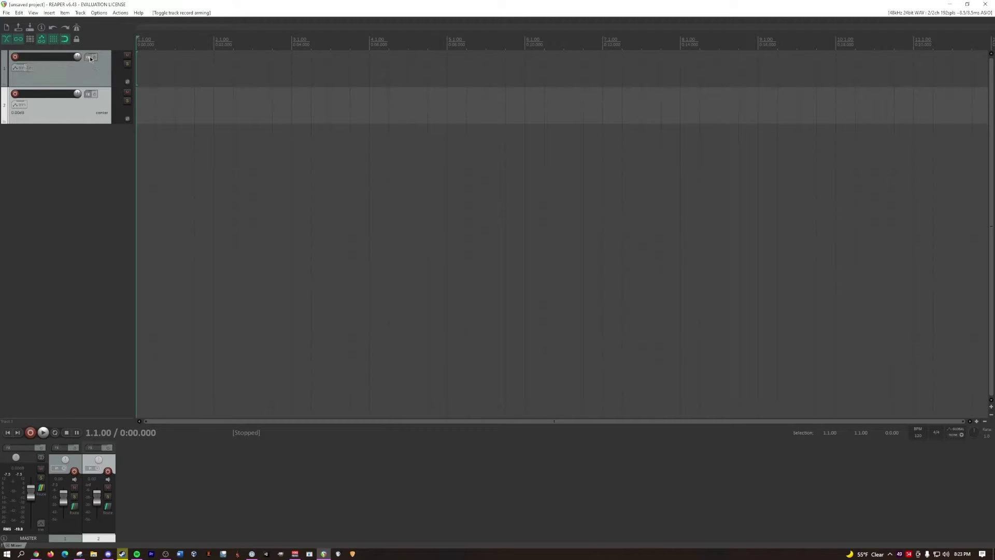
click(15, 57)
click(95, 67)
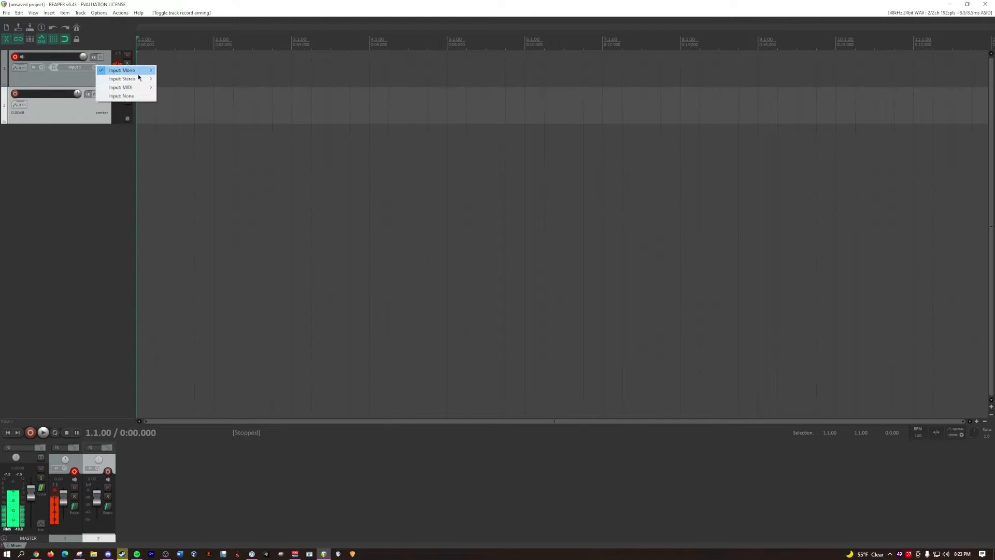
click(166, 78)
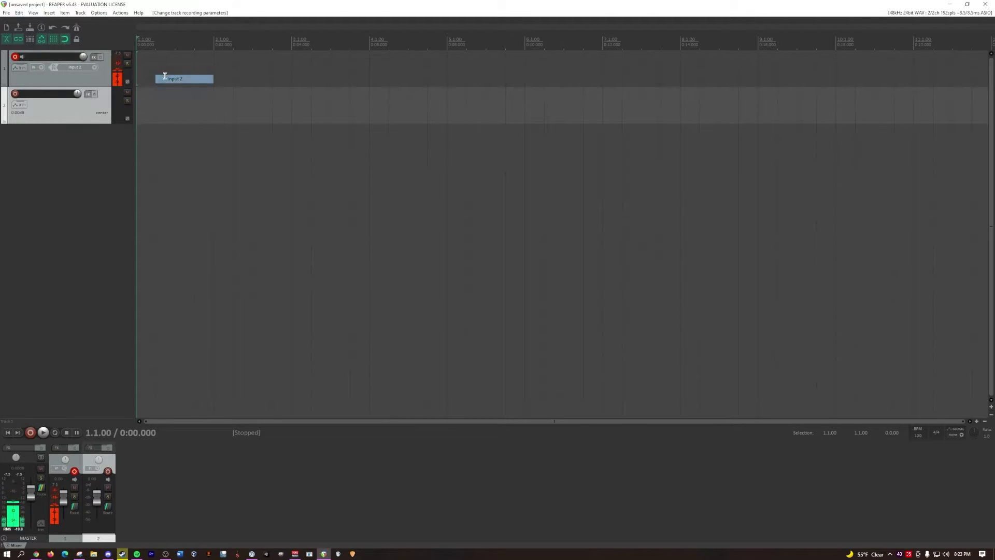
click(16, 57)
click(16, 57)
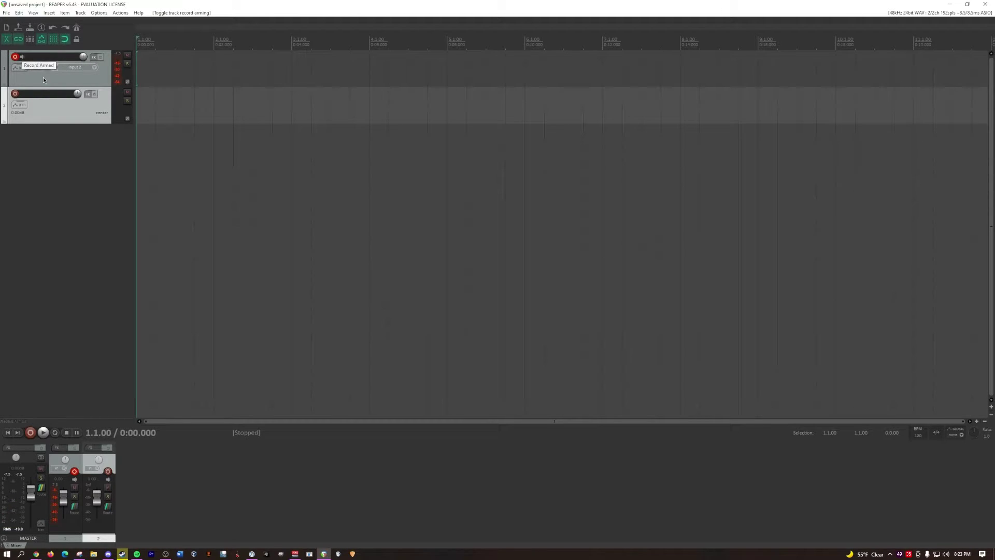
click(15, 58)
click(16, 57)
Step: Rename track 1 to 'Rocksmith'
click(86, 71)
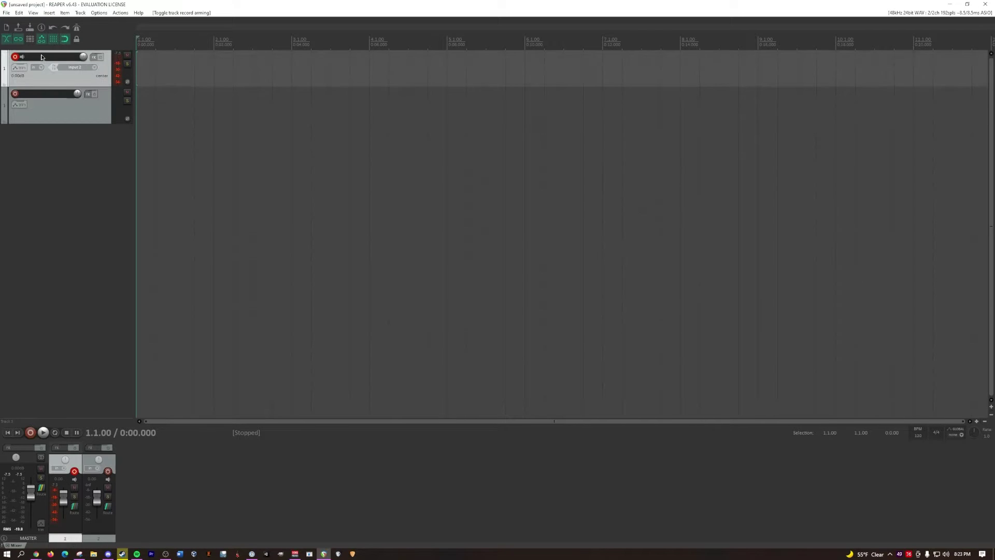
double_click(41, 55)
text(Rocksmith)
click(47, 95)
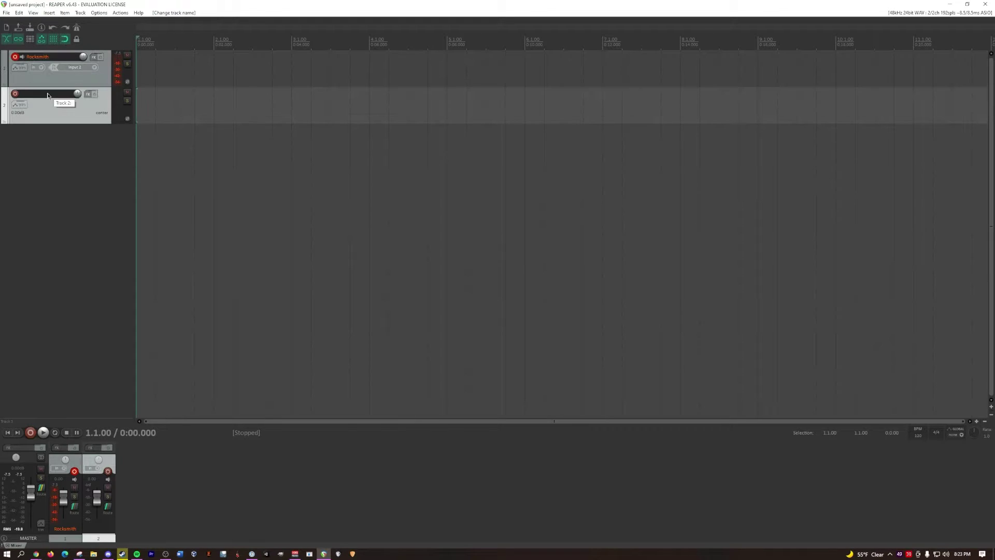
Step: Record-arm track 2 on mono Input 2
key(shift+g)
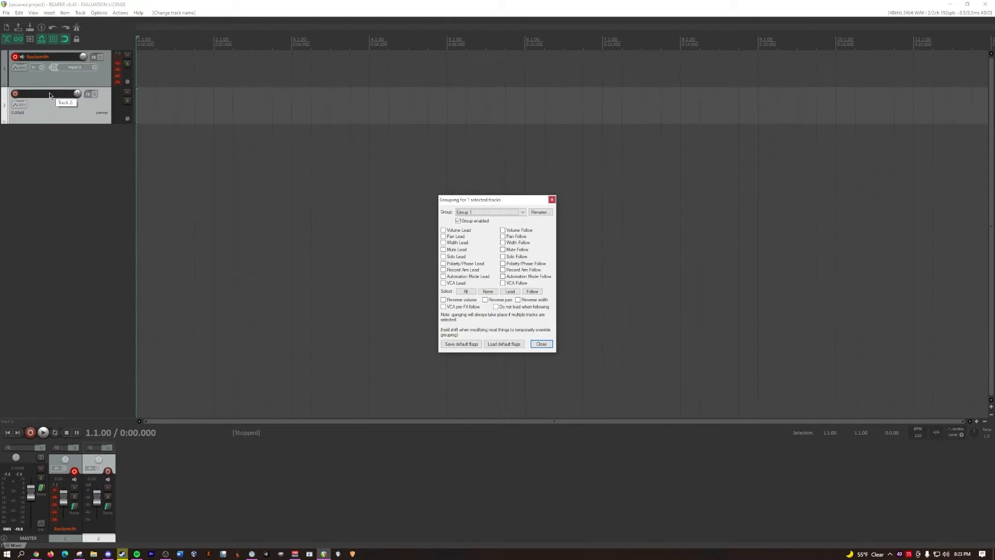
click(551, 200)
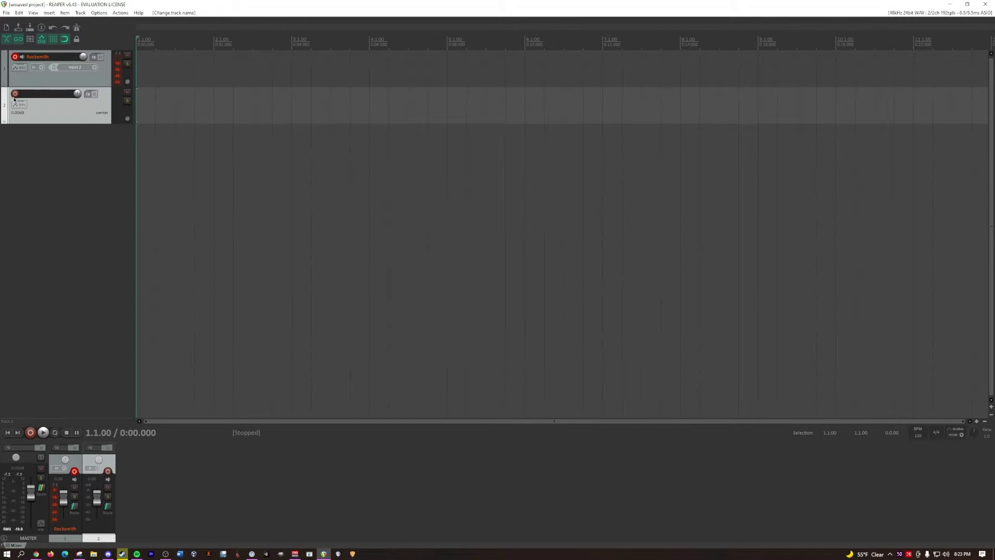
click(16, 93)
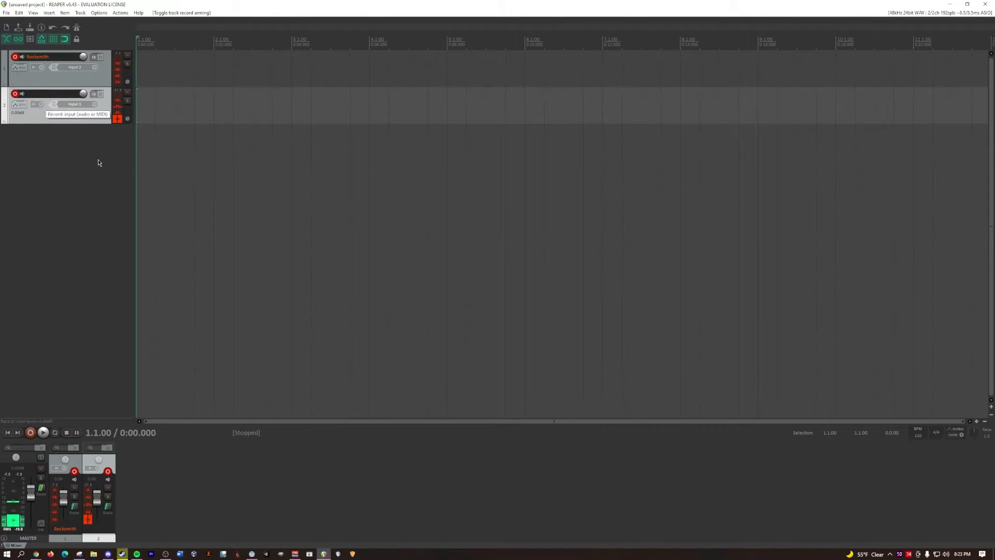
click(91, 103)
mouse_move(129, 109)
click(176, 116)
Step: Rename track 2 to 'Guitar'
double_click(62, 96)
text(Guitar)
key(Return)
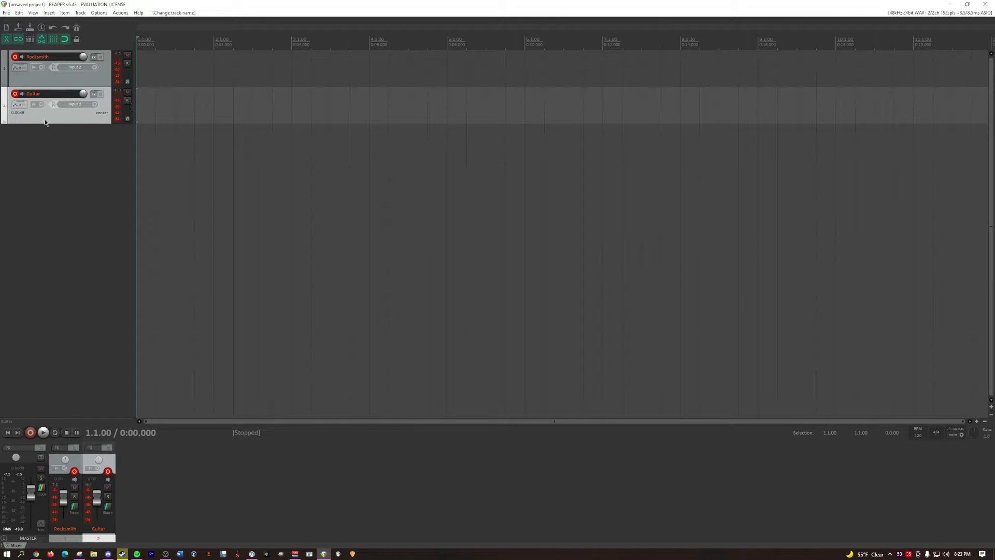
Step: Set the Guitar track's input to mono Input 2
click(94, 106)
mouse_move(123, 113)
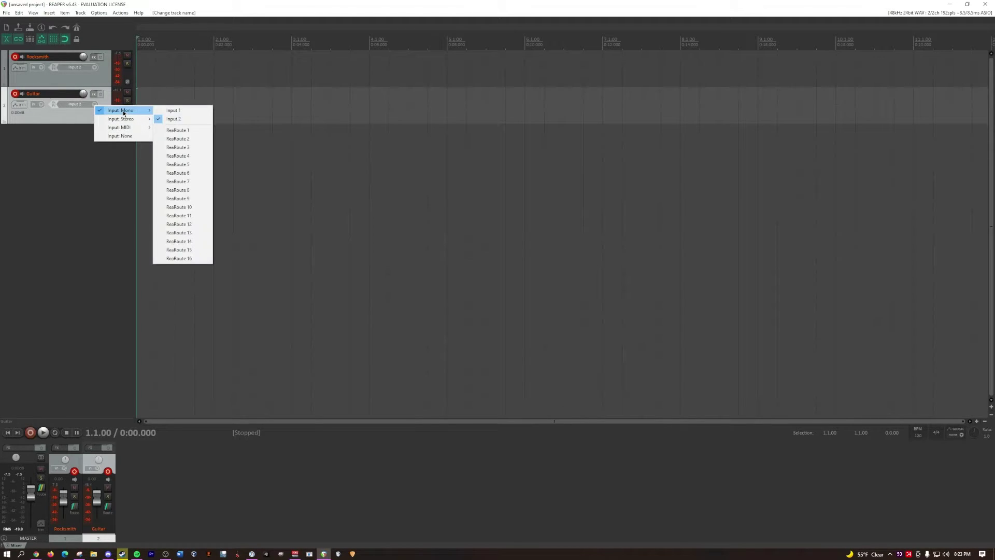
click(174, 118)
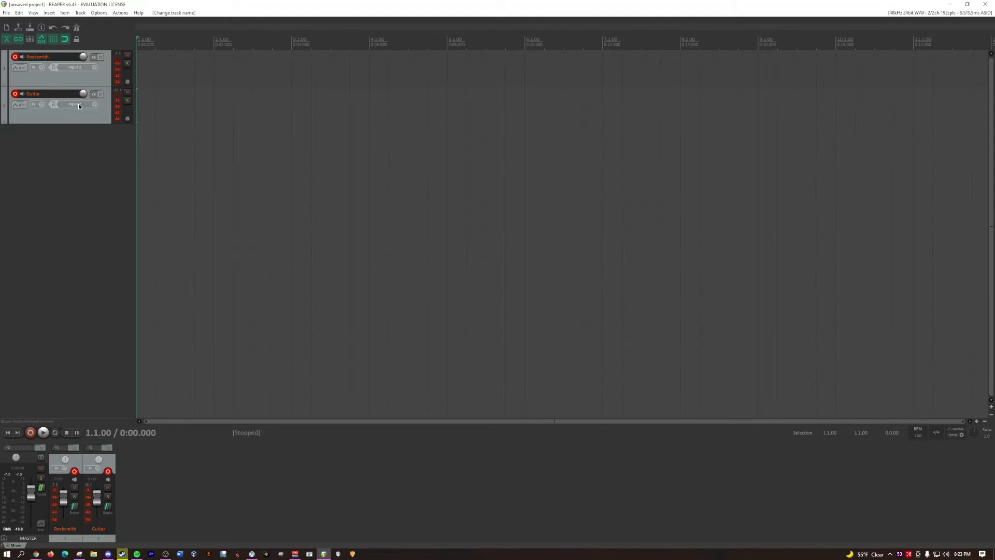
click(78, 106)
mouse_move(106, 109)
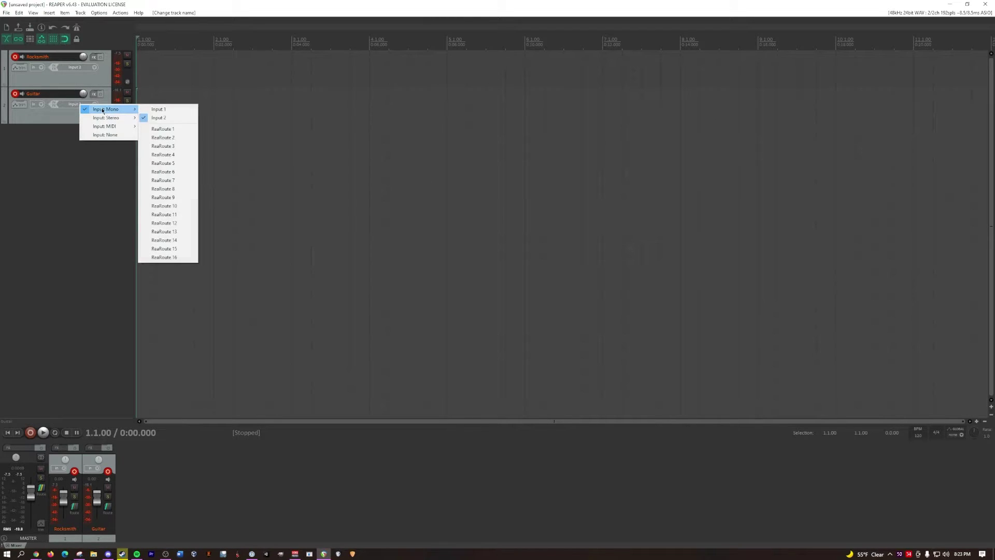
click(165, 120)
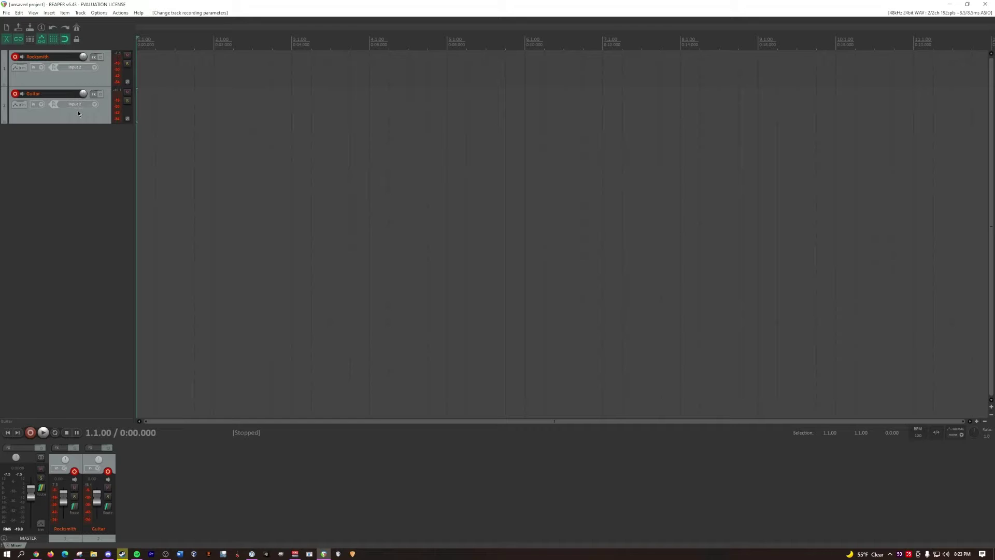
Step: Set the Rocksmith track's input to stereo ReaRoute 1 / ReaRoute 2
click(96, 76)
click(94, 69)
mouse_move(121, 85)
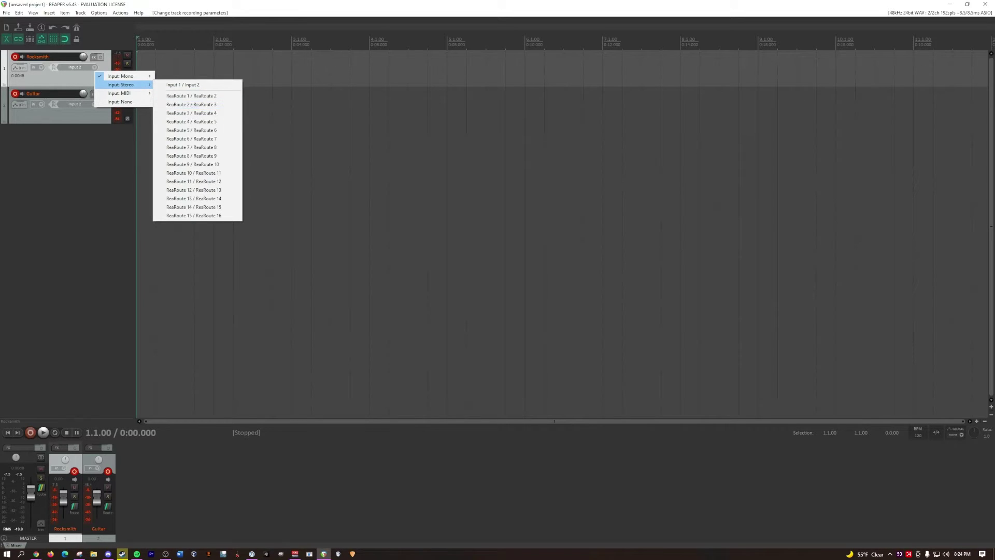
click(202, 105)
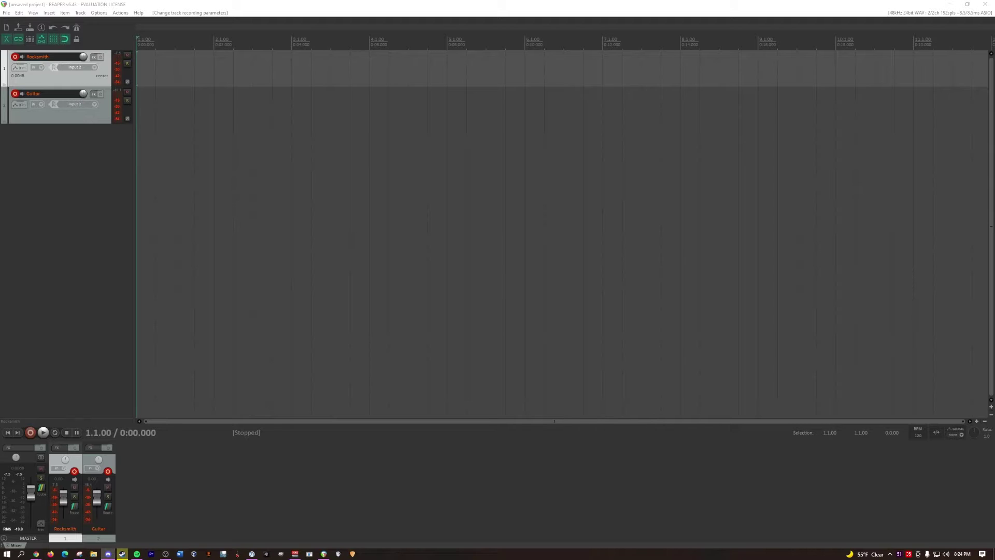
click(89, 71)
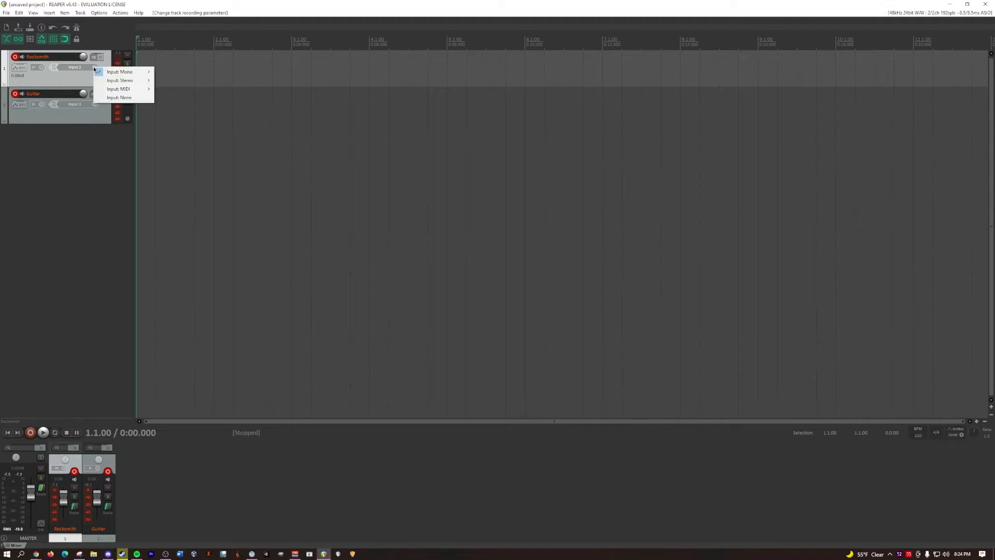
mouse_move(133, 82)
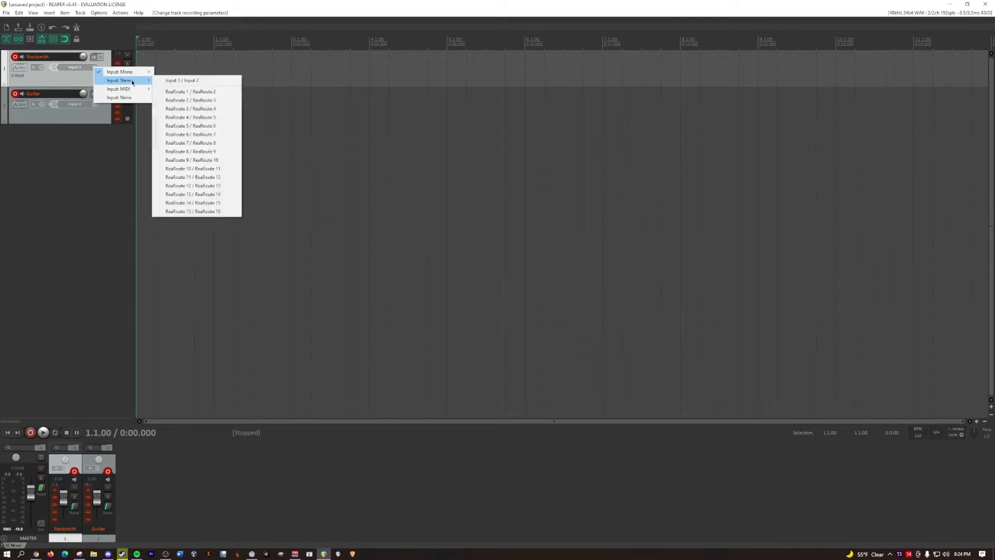
click(195, 92)
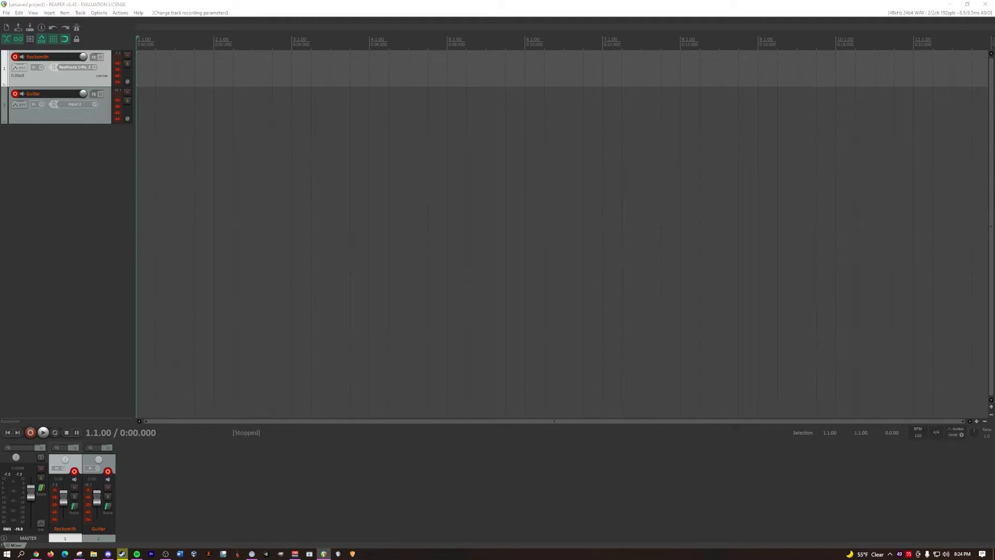
Step: Check that the Guitar track still records from Input 2
click(93, 104)
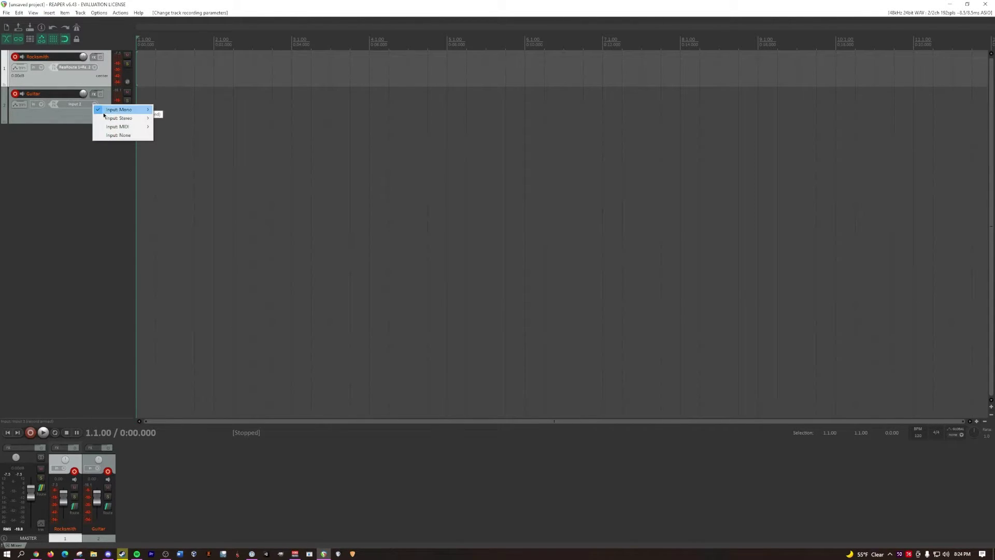
mouse_move(140, 111)
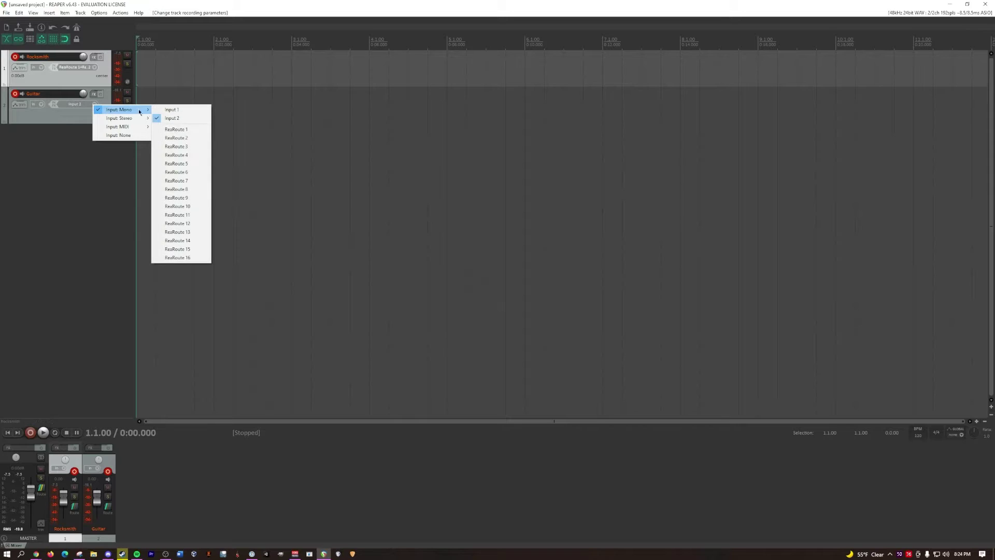
click(174, 119)
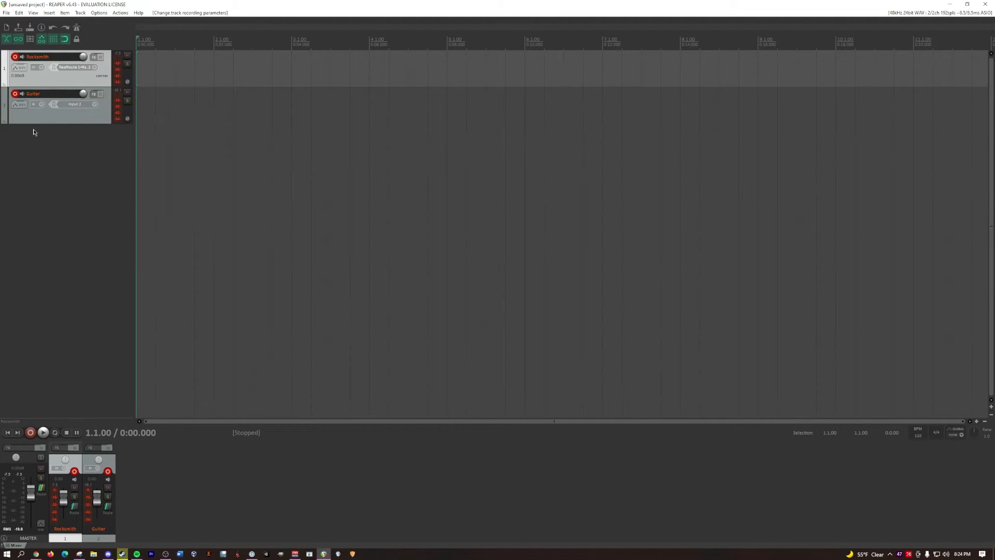
click(74, 152)
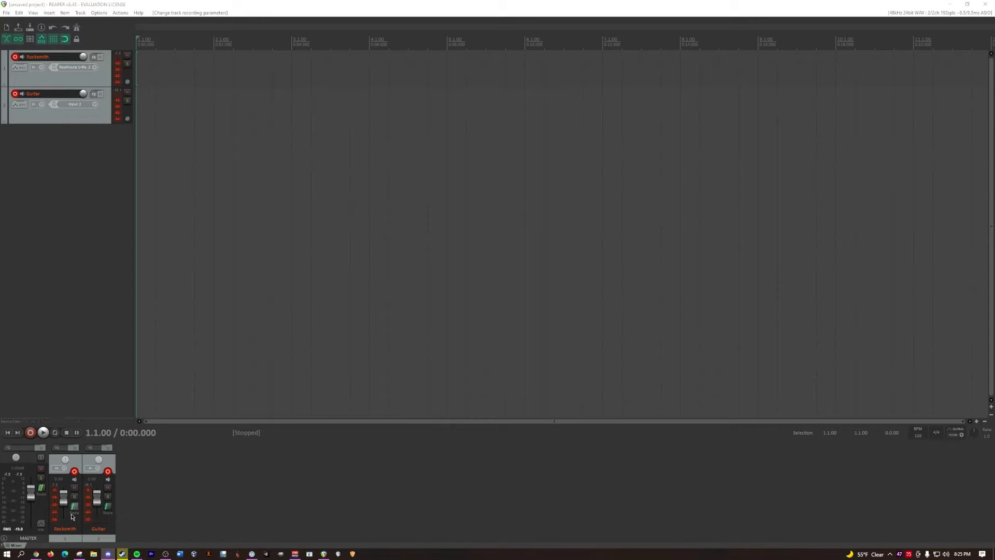
Step: Add a ReaRoute 3 / ReaRoute 4 hardware output to the Rocksmith track's routing
click(74, 509)
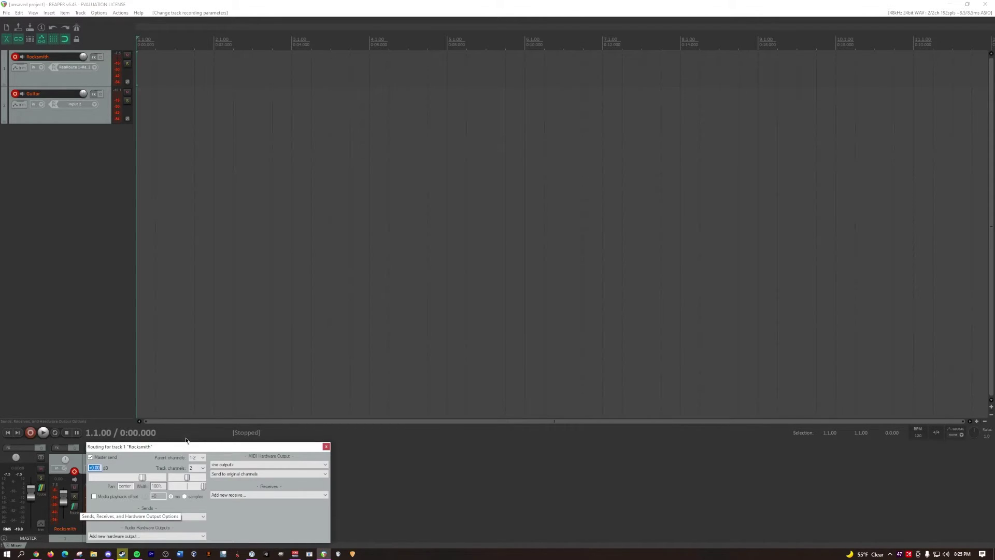
drag(182, 450, 305, 125)
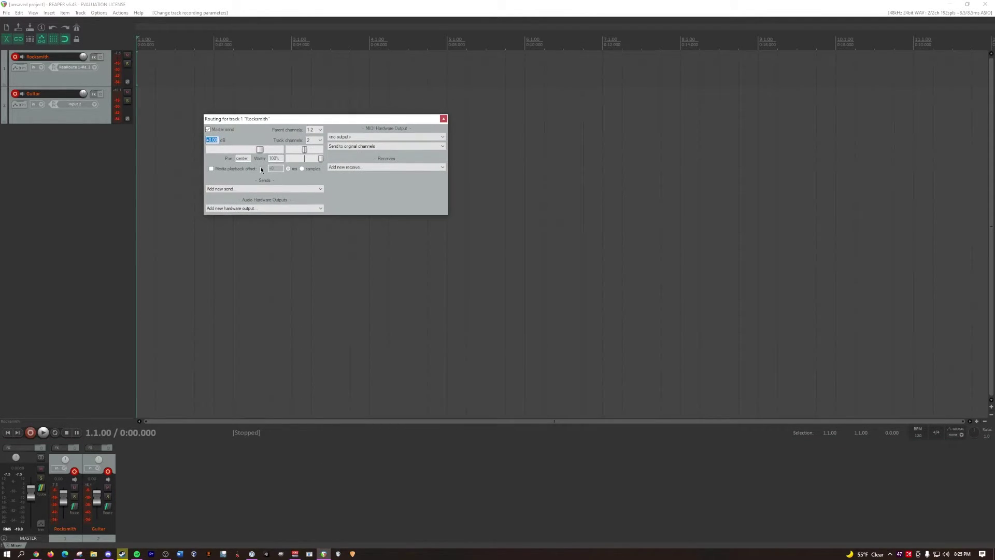
click(231, 209)
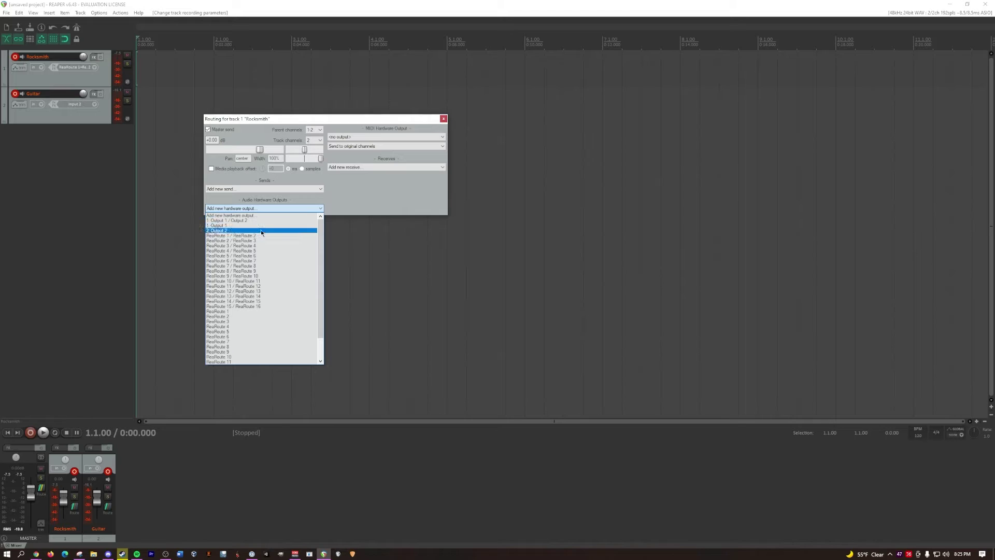
click(263, 245)
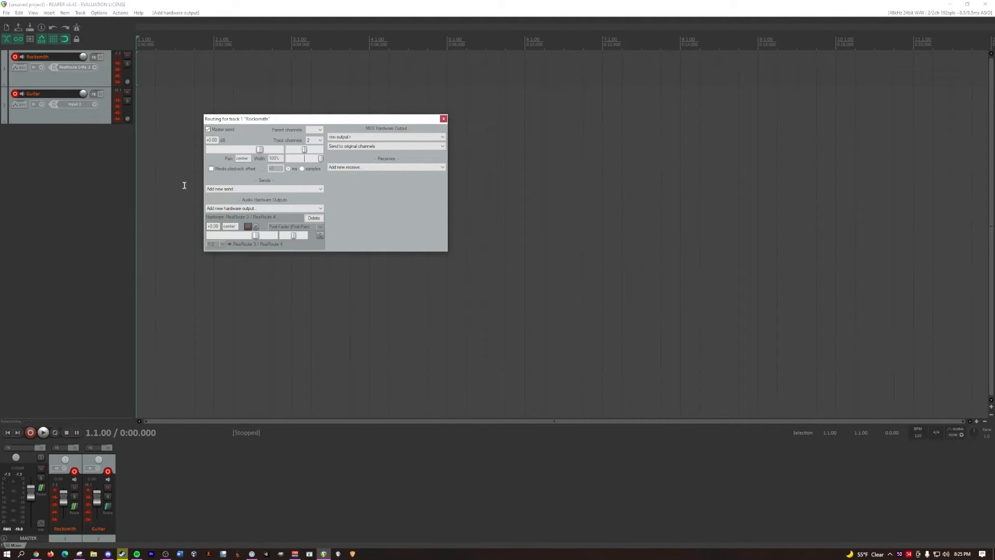
drag(416, 123, 334, 108)
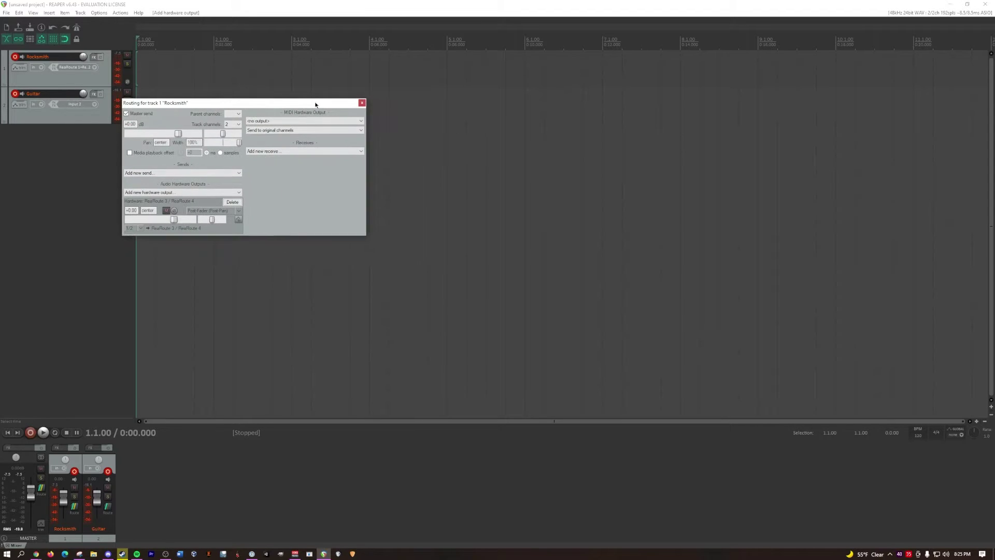
click(362, 103)
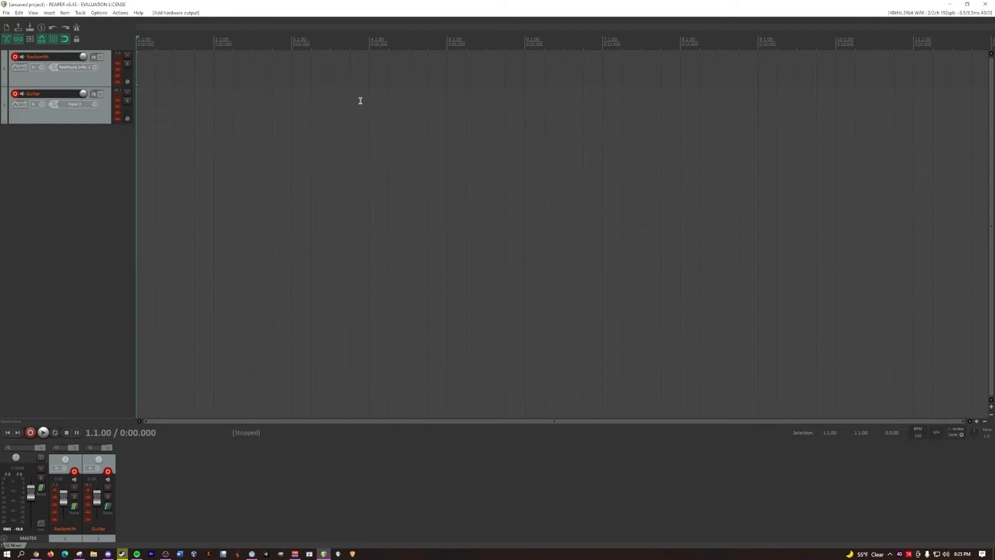
click(88, 104)
click(33, 123)
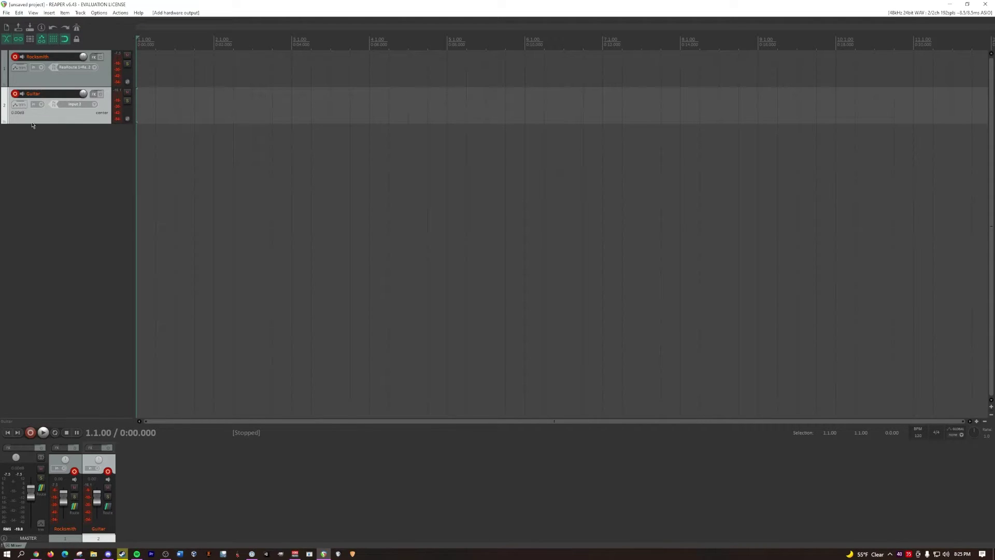
Step: Uncheck the Guitar track's Master send and add a ReaRoute 1 / ReaRoute 2 hardware output
click(108, 512)
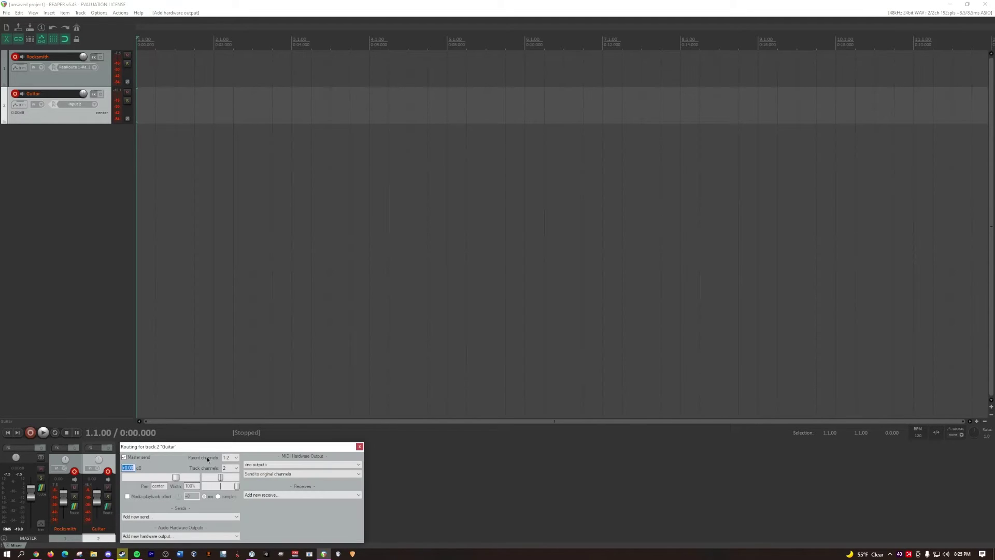
drag(210, 447, 276, 201)
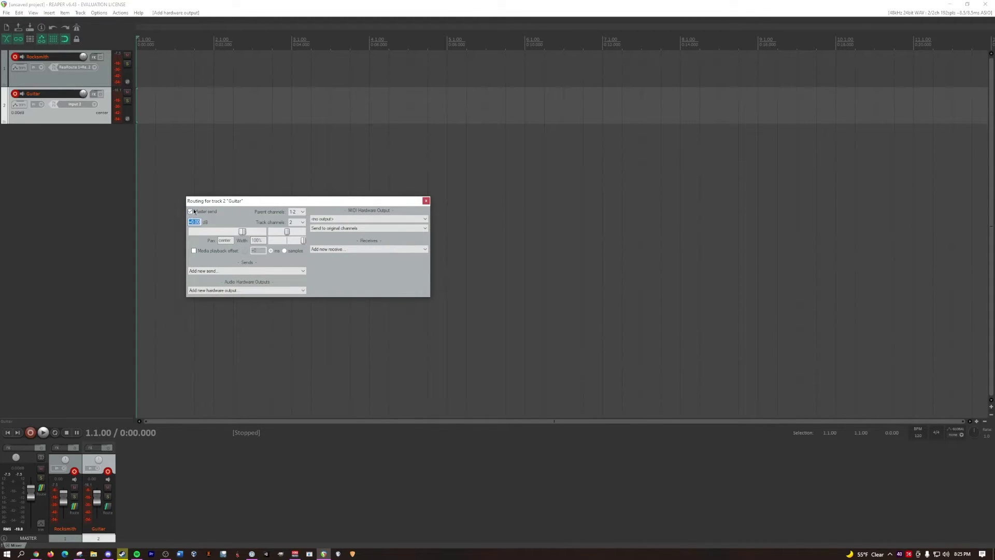
click(191, 212)
click(225, 288)
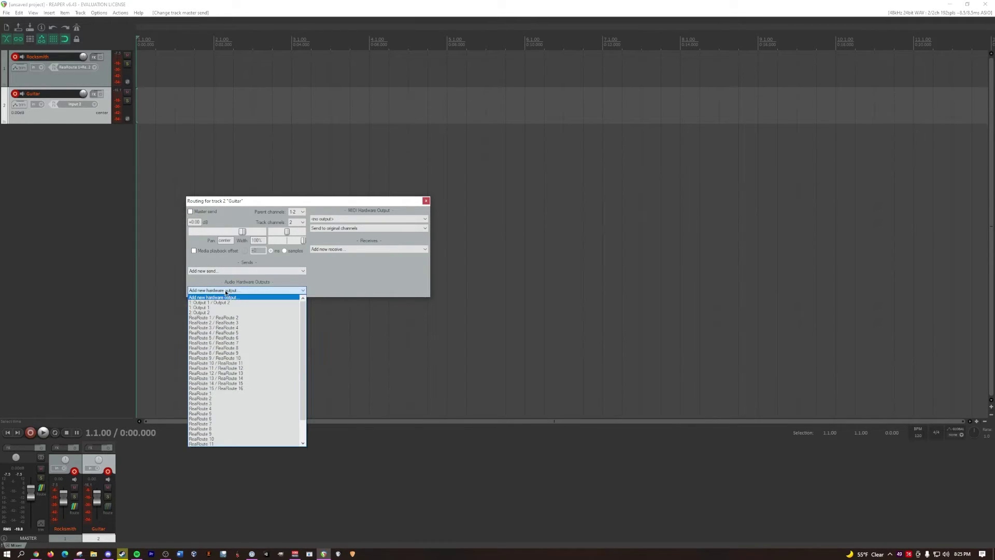
click(241, 318)
click(426, 201)
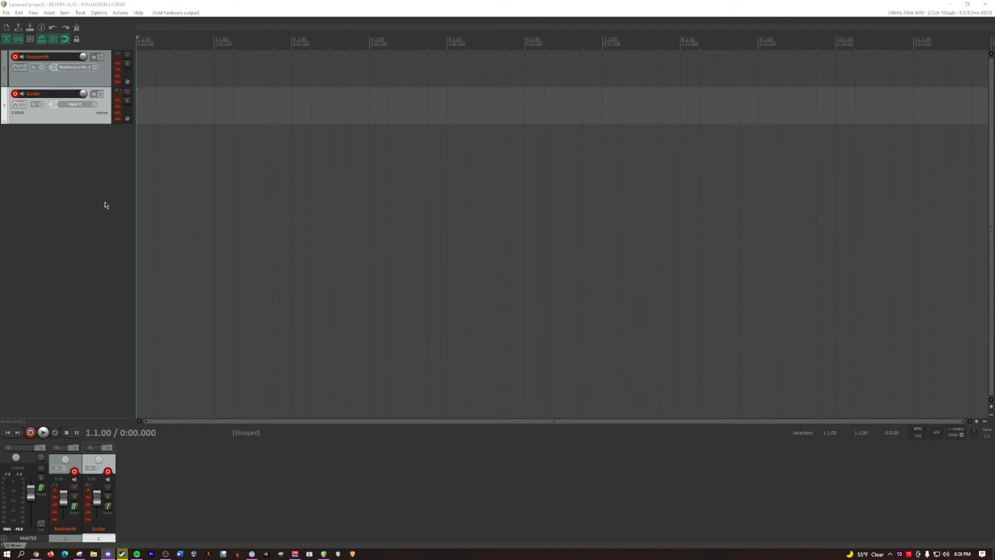
Step: Download obs-asio-installer_3.1.0.exe from the GitHub release page to the Desktop
key(alt+Tab)
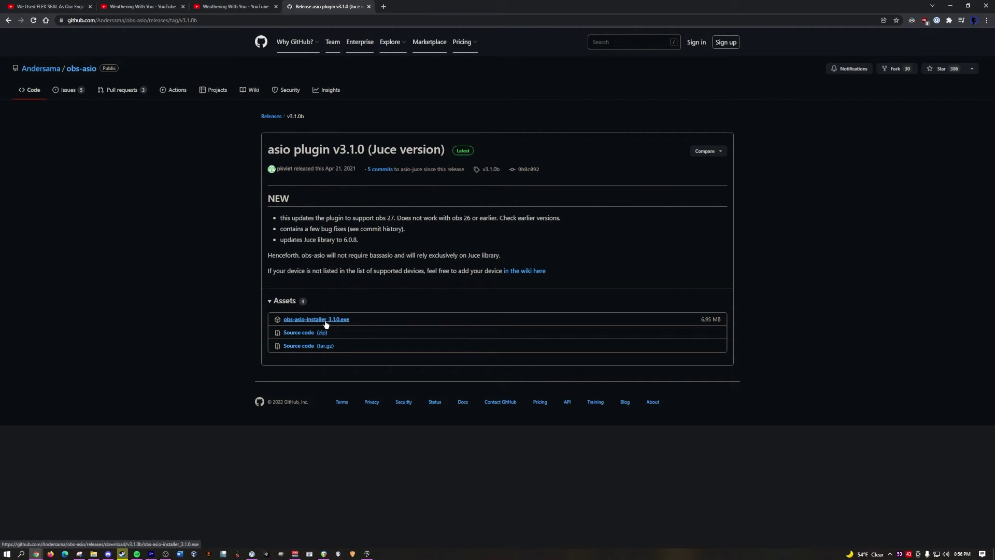
click(325, 320)
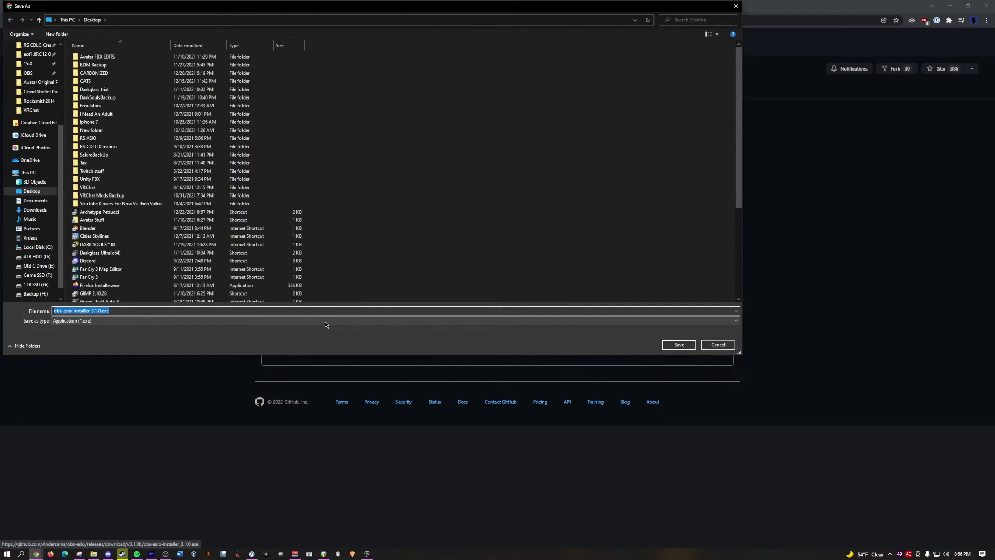
scroll(31, 130, up, 5)
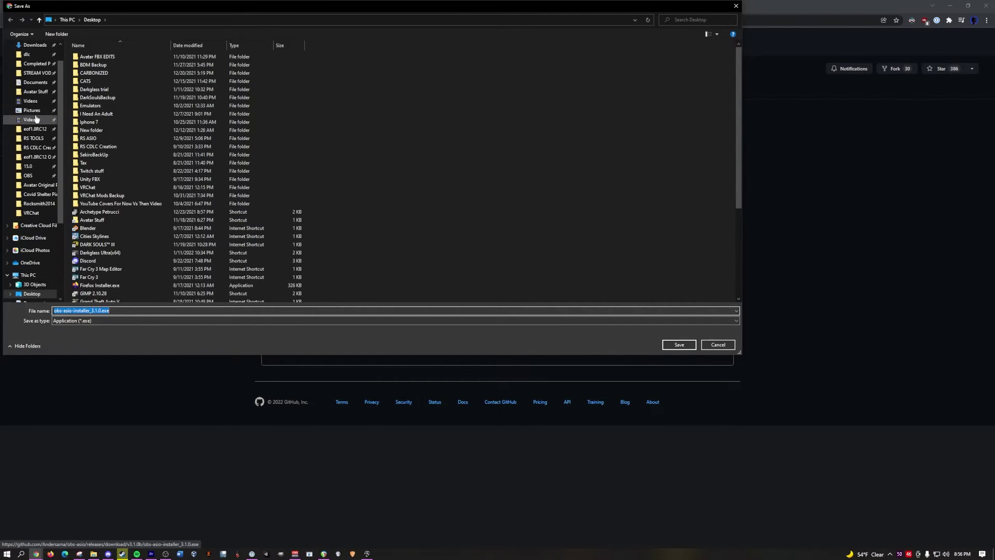
click(27, 60)
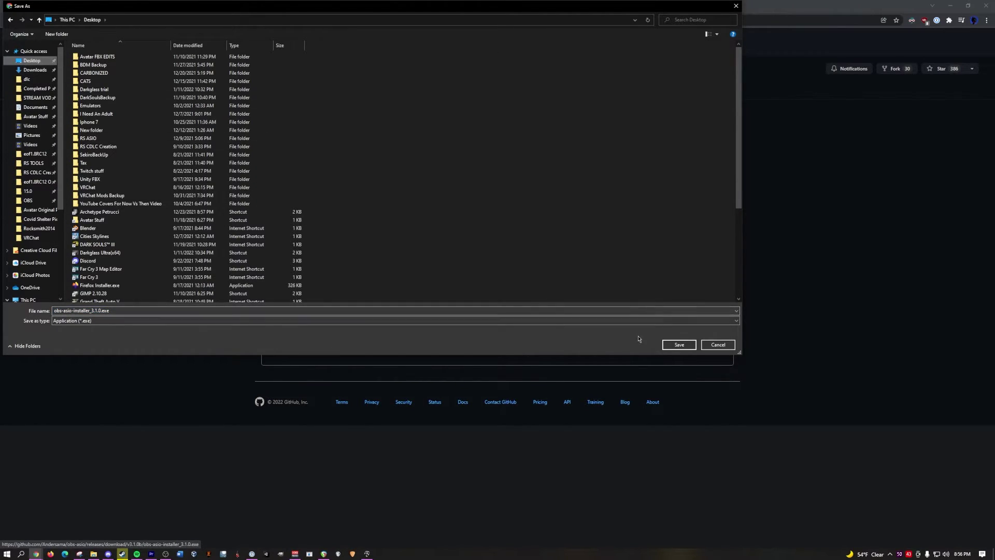
click(677, 345)
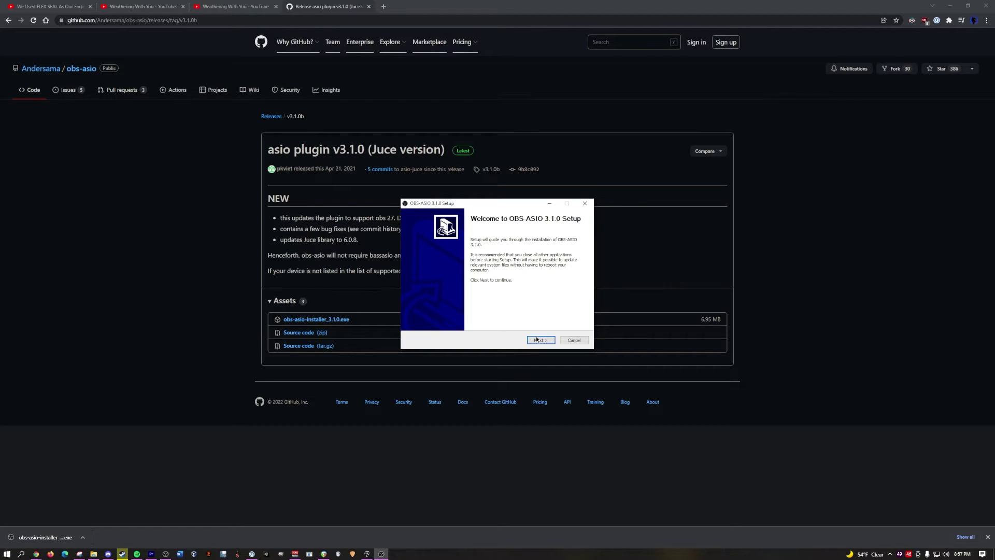
Step: Advance the OBS-ASIO setup to the install location page, then cancel the installer
click(536, 341)
click(542, 343)
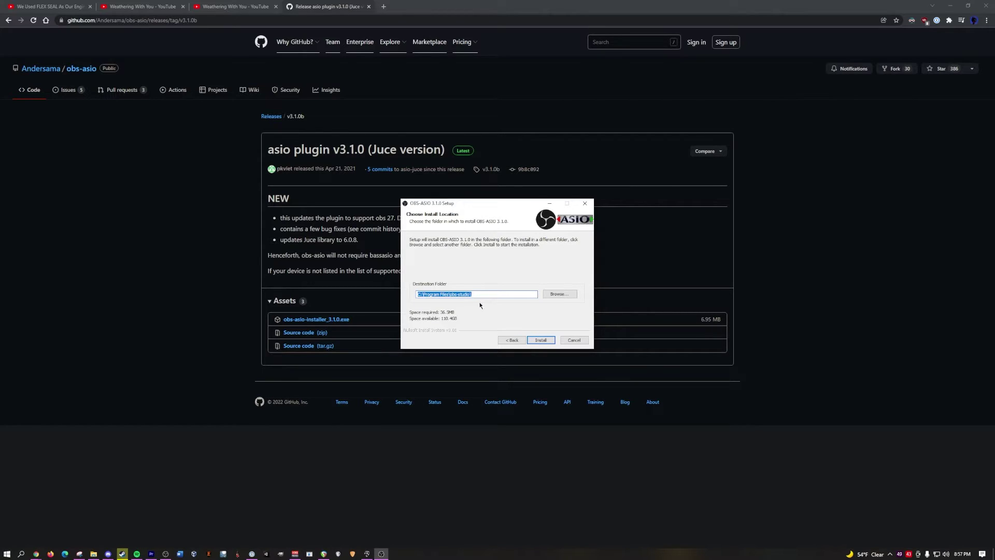
drag(441, 203, 331, 209)
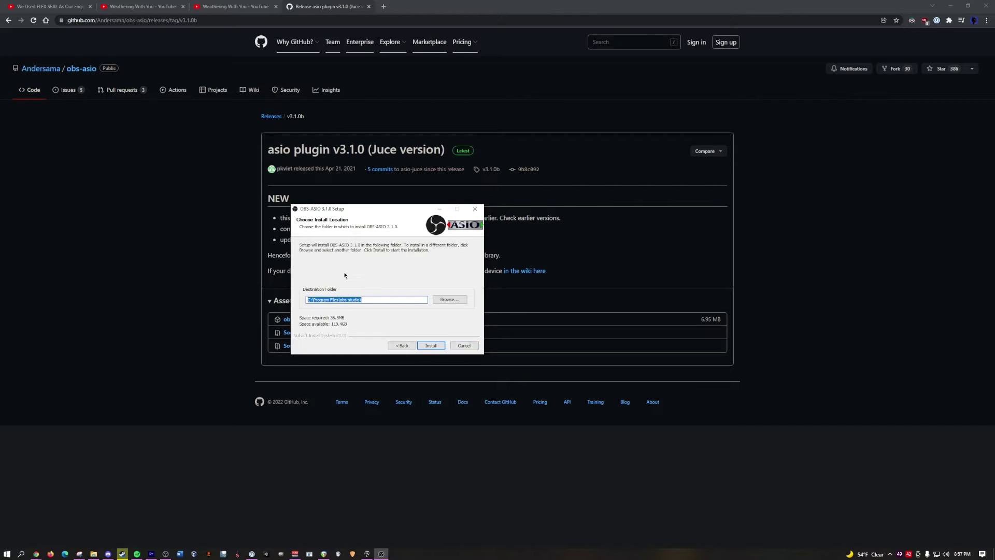
click(459, 345)
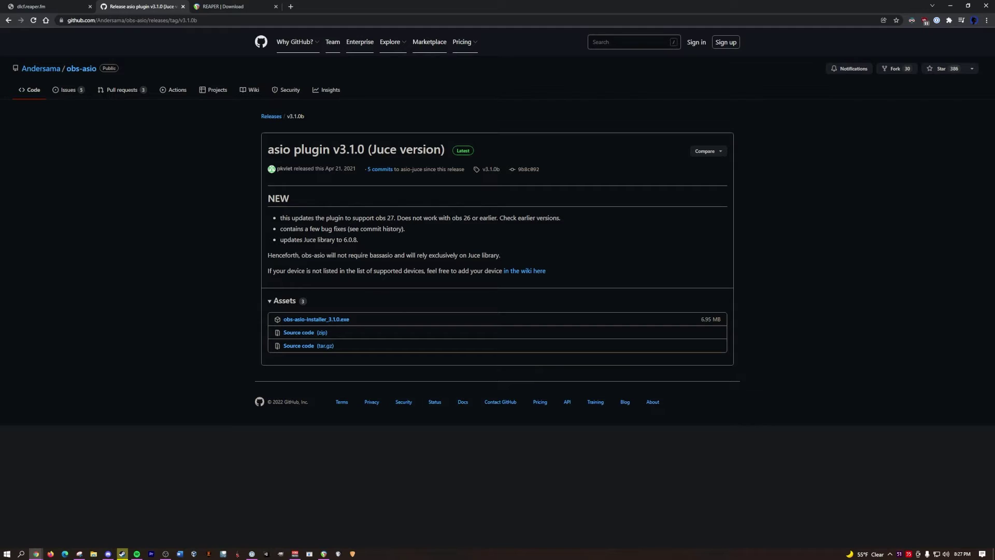
Step: Start adding an ASIO Input Capture source in OBS, then cancel it
key(alt+Tab)
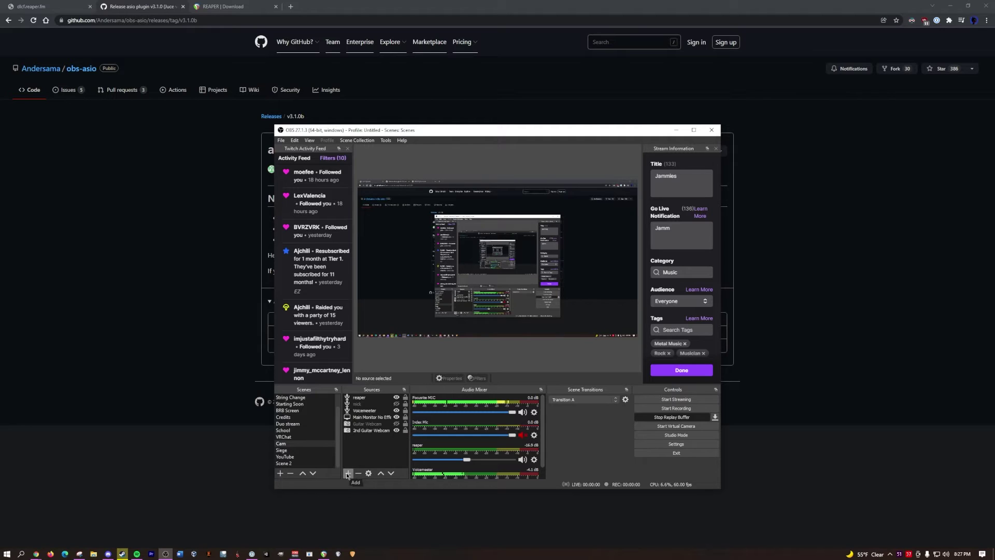
click(349, 473)
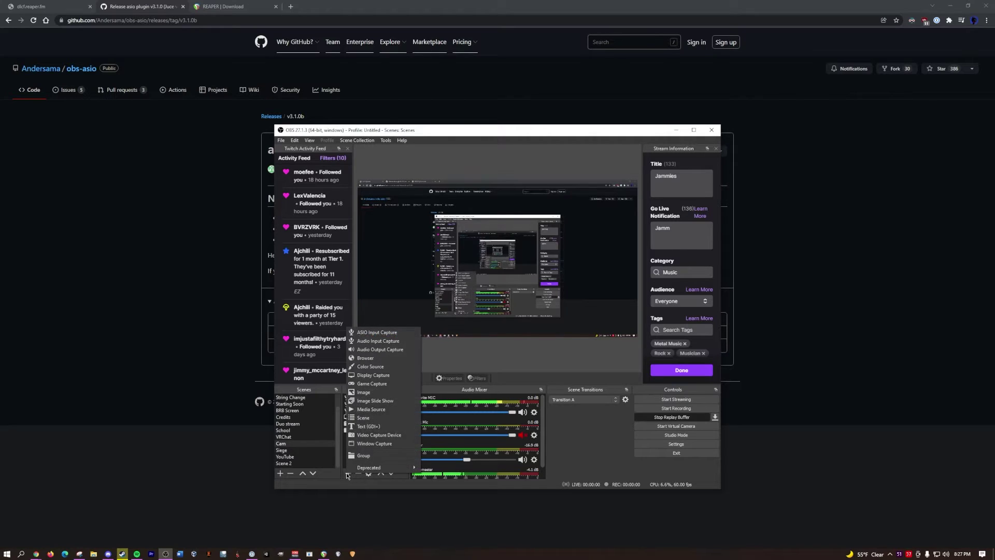
click(378, 333)
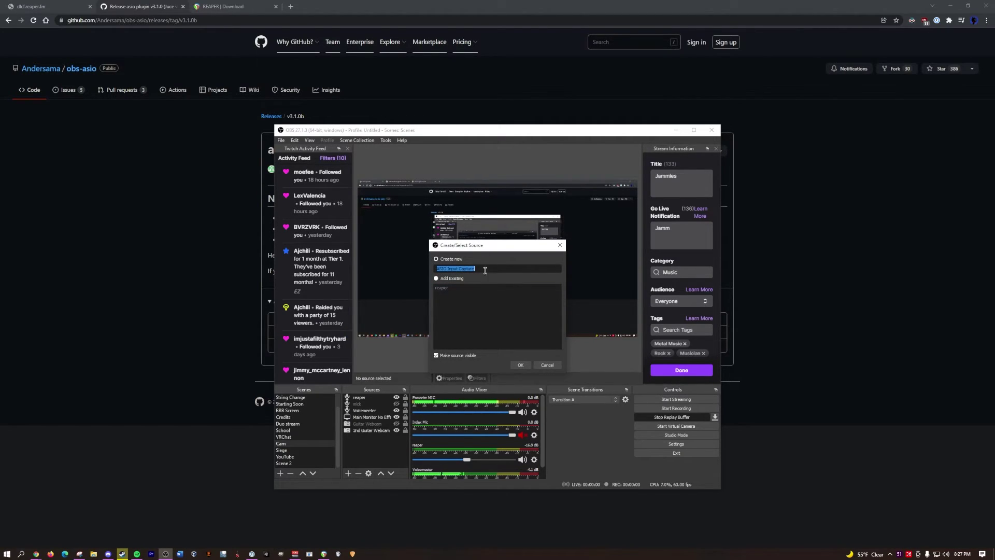
click(547, 365)
Step: Open the reaper source's properties and list its ASIO devices, showing ReaRoute ASIO (x64)
right_click(376, 398)
click(391, 394)
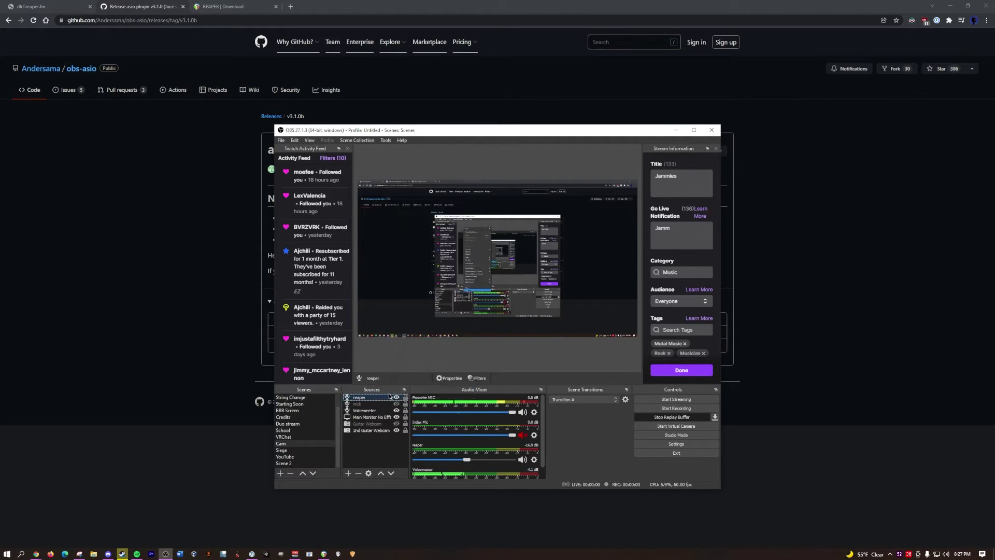
click(445, 212)
click(447, 211)
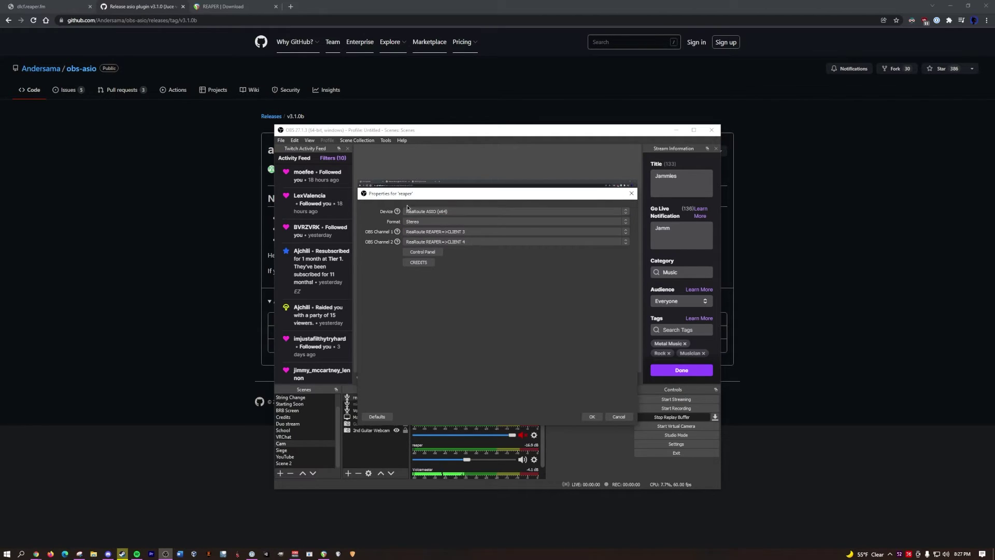
click(481, 213)
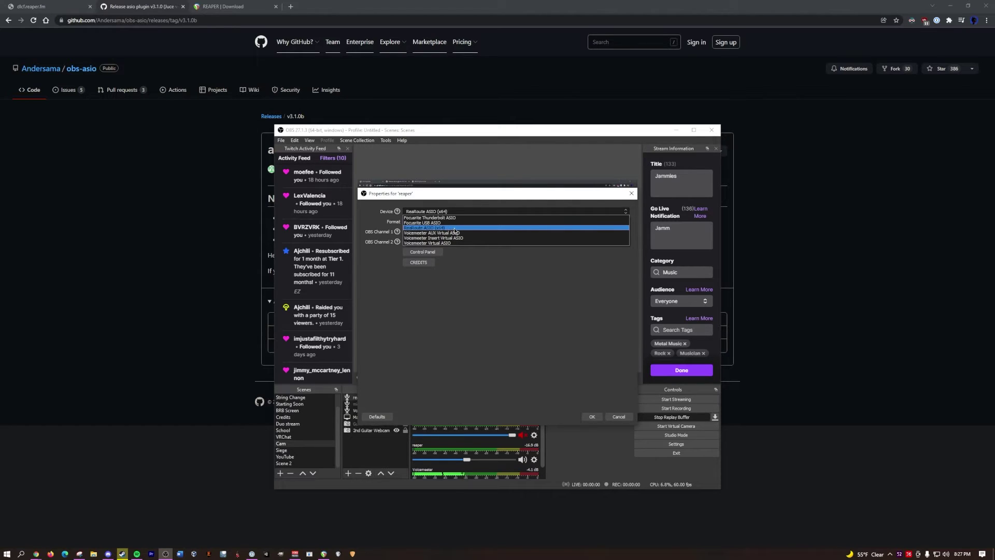
click(463, 212)
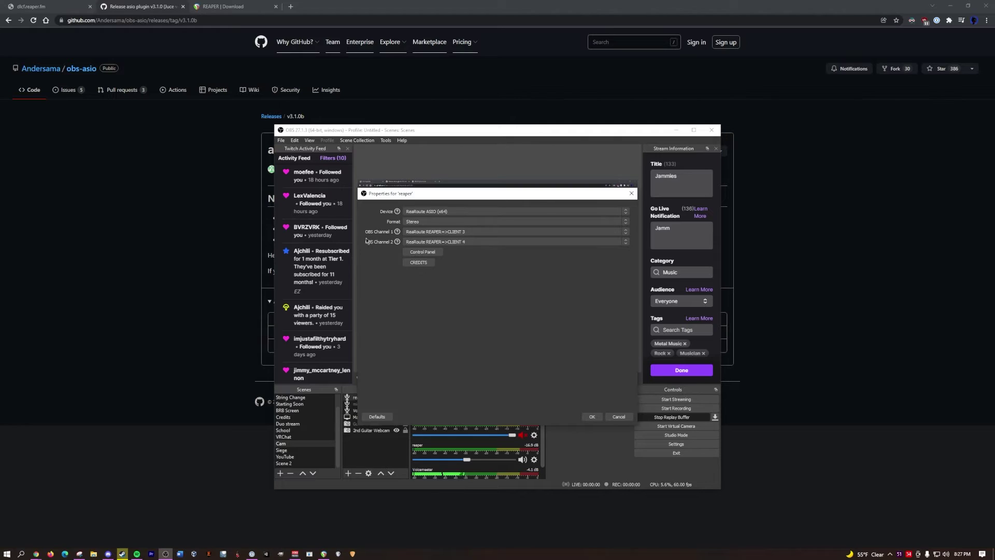
Step: In ReaRoute's control panel, set 32 ASIO input channels and 128 output channels
click(421, 252)
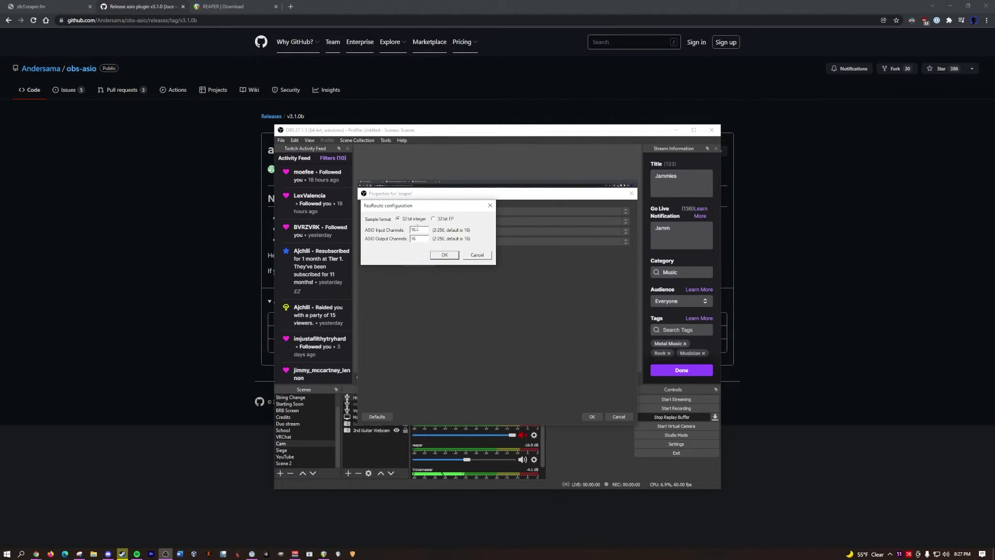
double_click(414, 229)
text(32)
key(Tab)
text(128)
double_click(423, 229)
text(32)
click(443, 257)
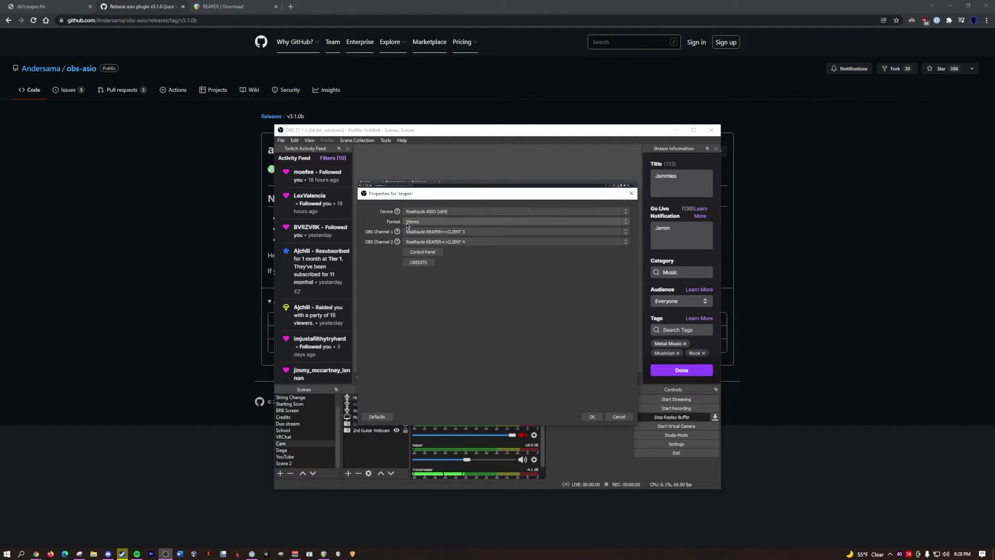
Step: Close the reaper source's properties after reopening them to recheck the ReaRoute settings
click(592, 416)
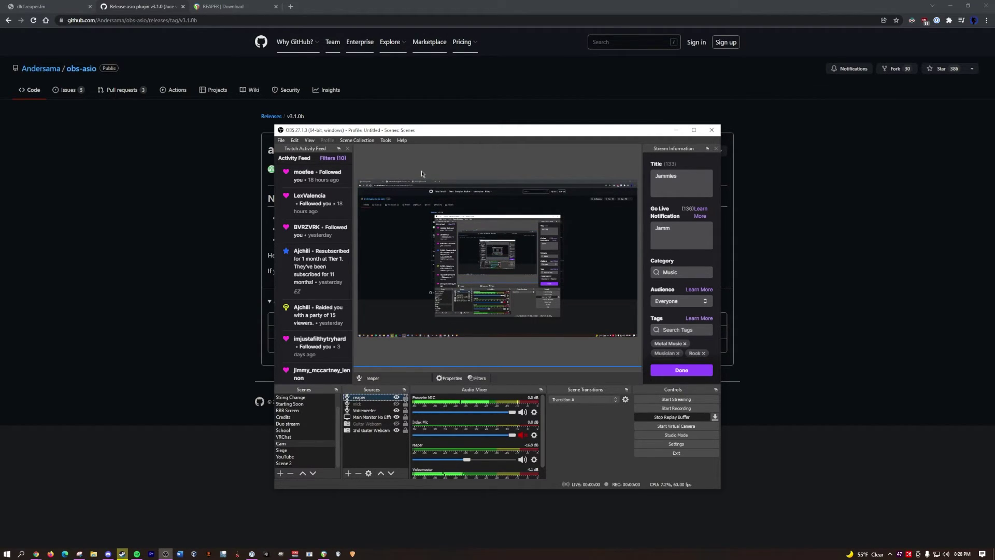
click(448, 378)
click(443, 254)
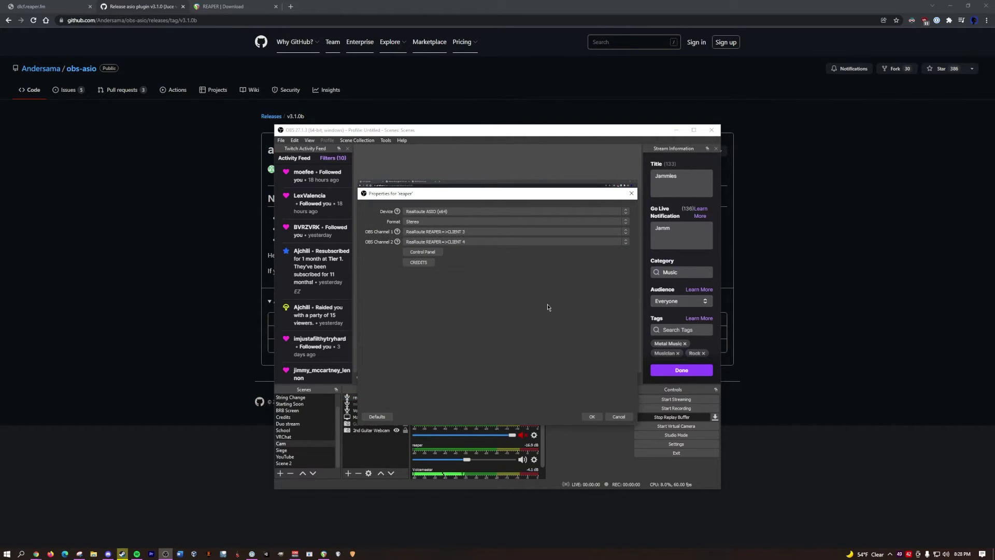
click(591, 416)
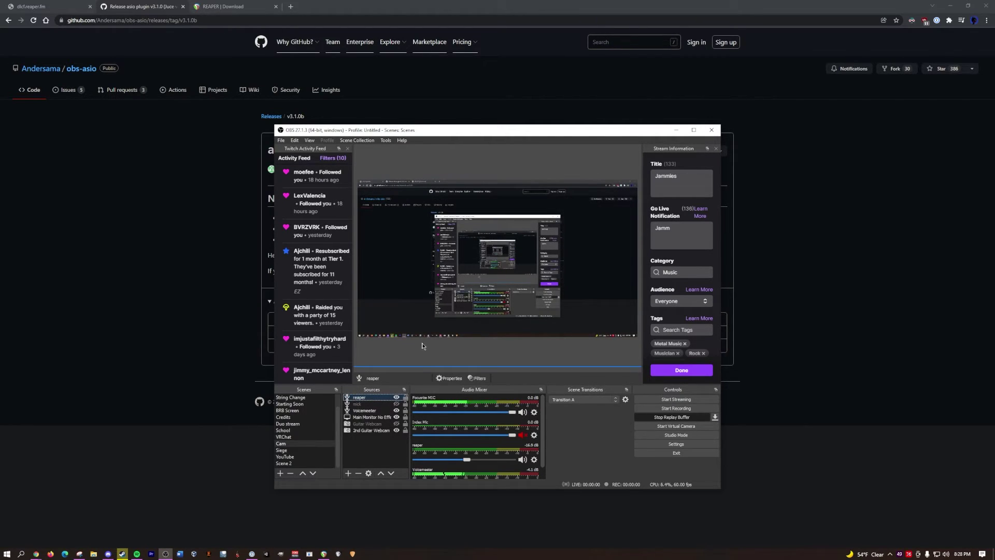
right_click(367, 399)
click(376, 398)
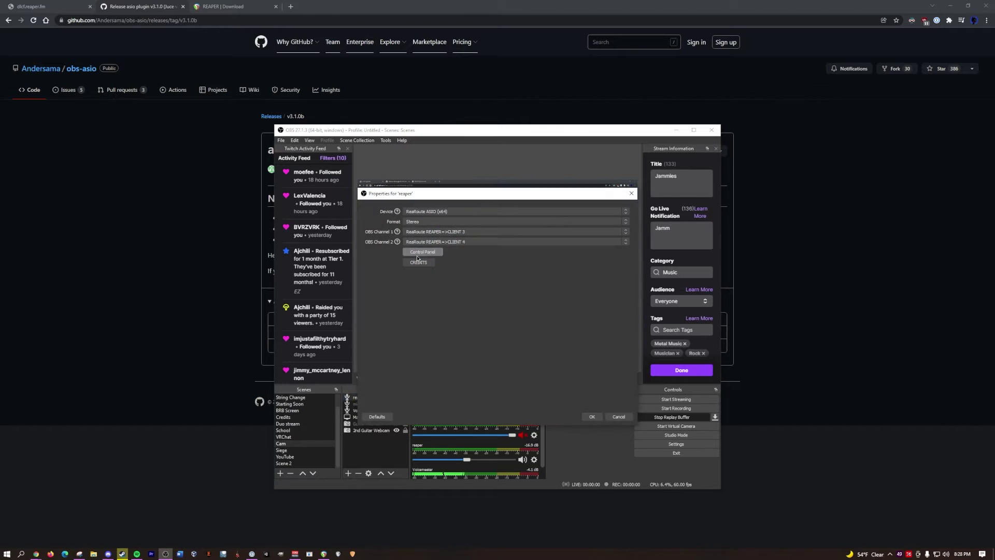
click(422, 255)
click(444, 254)
click(592, 418)
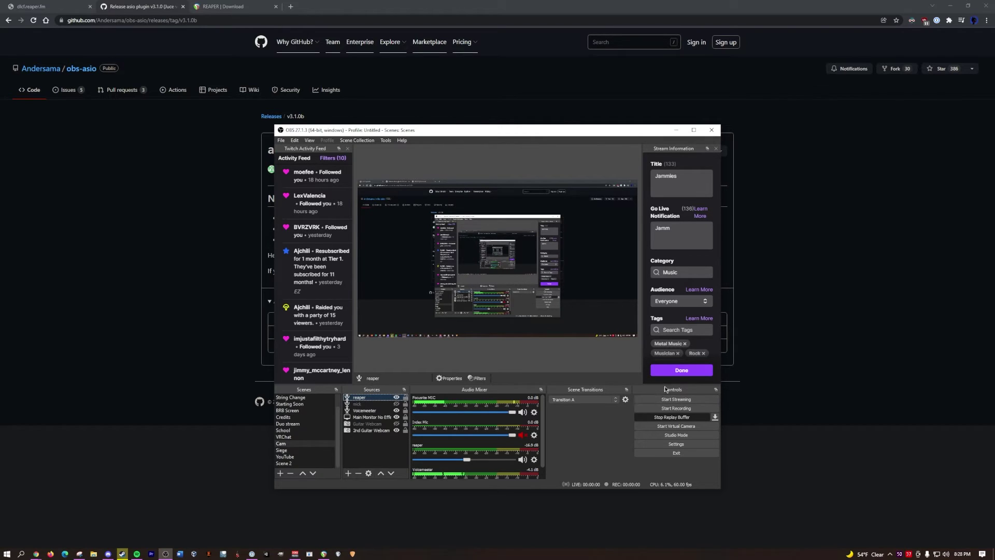
right_click(376, 400)
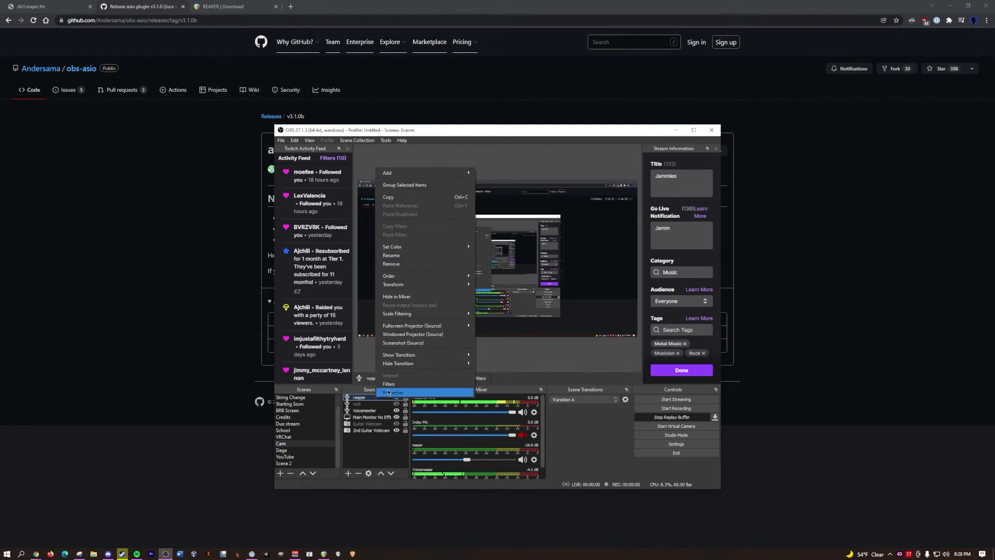
click(398, 367)
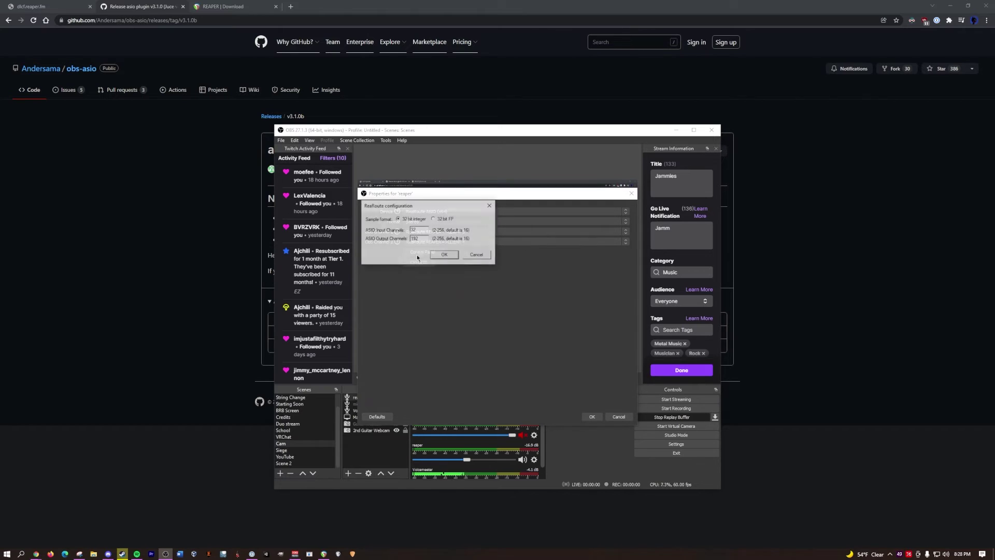
click(592, 416)
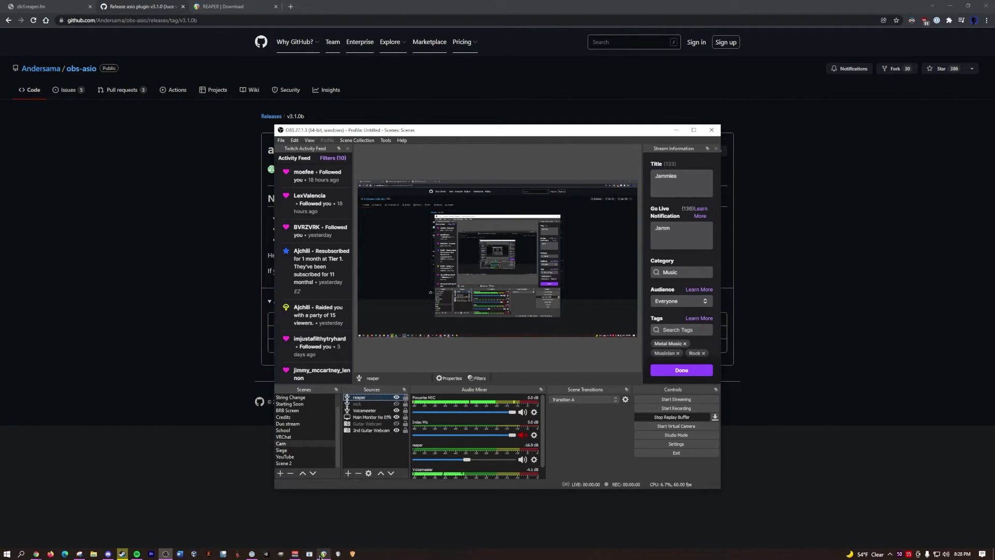
Step: Switch over to the REAPER project from the taskbar while Rocksmith shows its Options menu
click(322, 553)
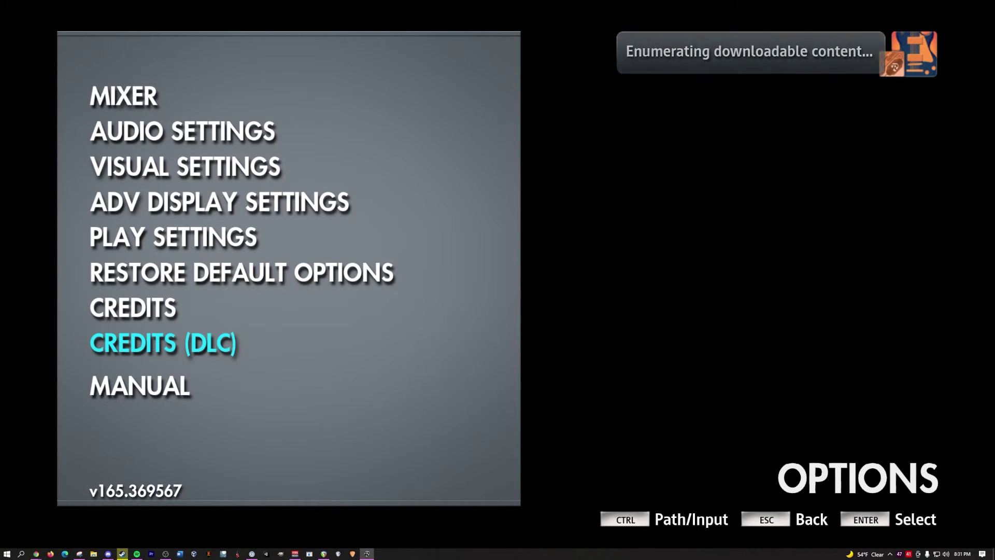
Step: Duplicate the Guitar track into track 3, rename it 'Plugins', and leave it selected
key(alt+Tab)
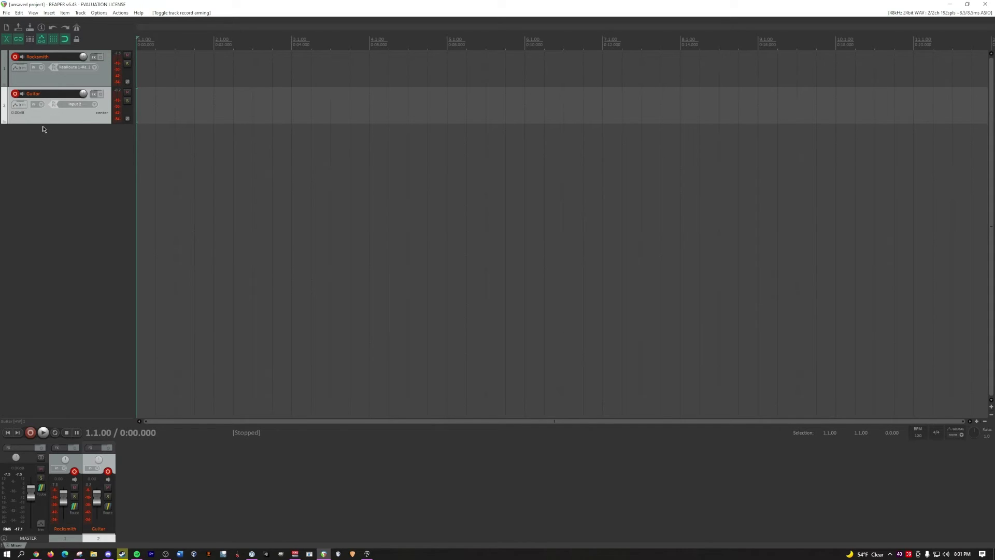
key(ctrl+v)
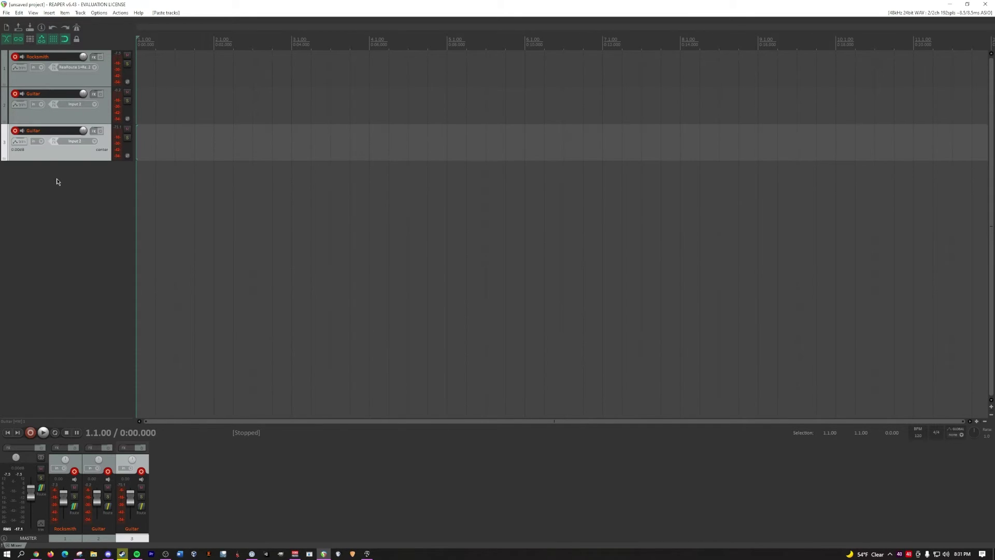
double_click(47, 131)
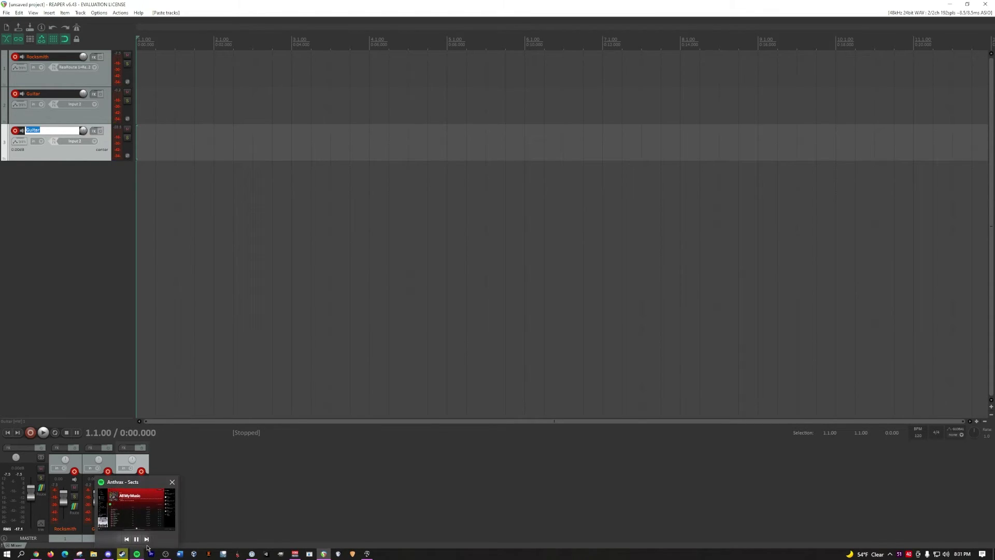
click(147, 539)
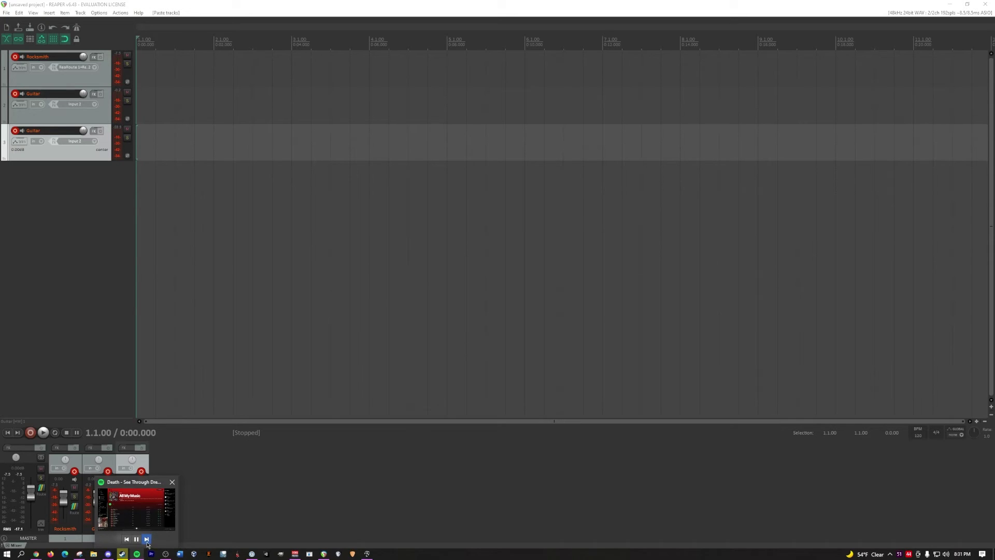
double_click(45, 131)
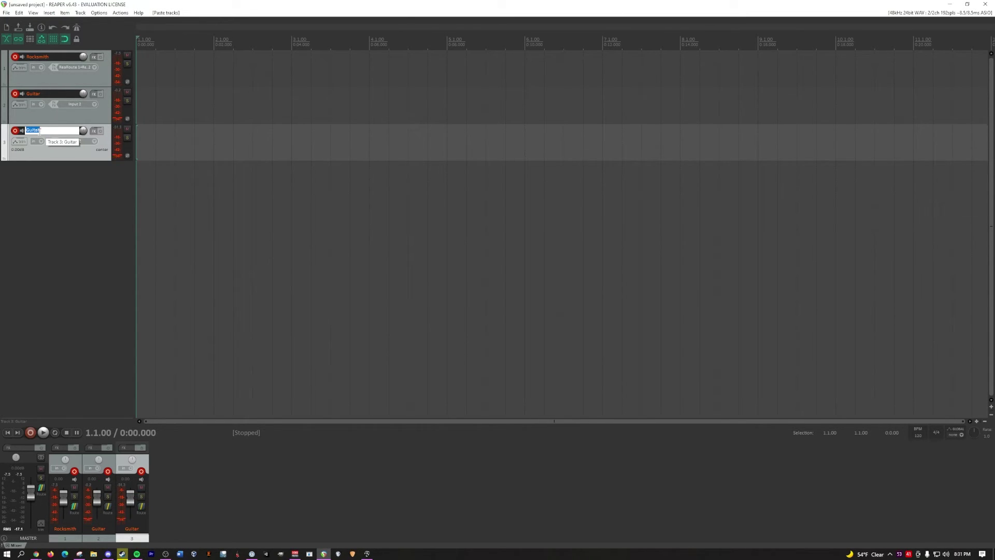
text(Plugins)
key(Return)
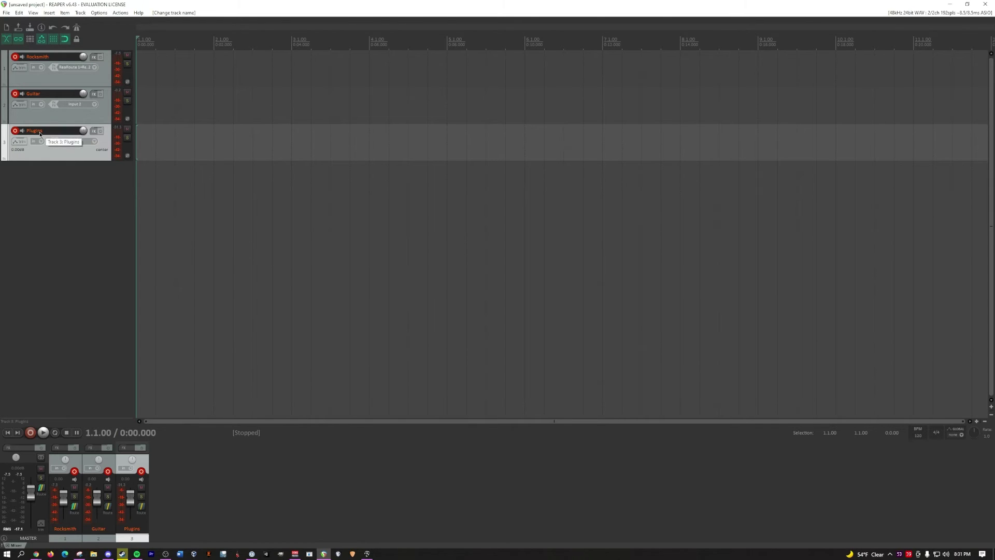
click(46, 93)
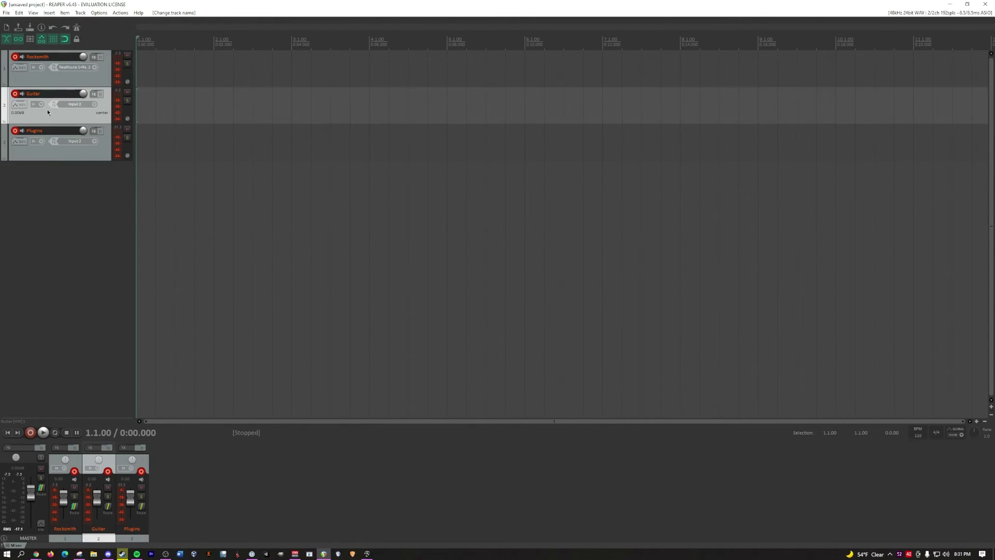
click(57, 151)
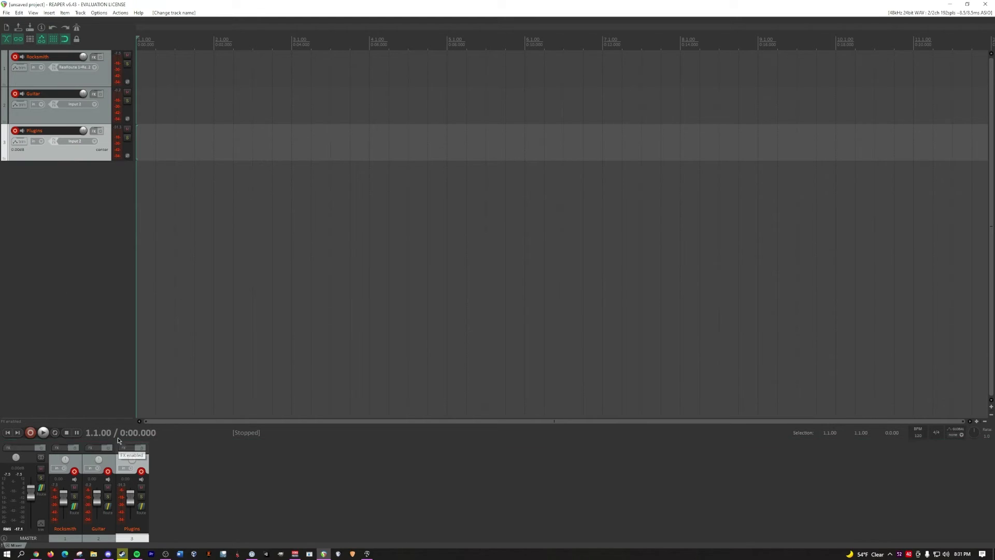
Step: Turn on the Plugins track's send to the master in its routing window, then close it
click(141, 508)
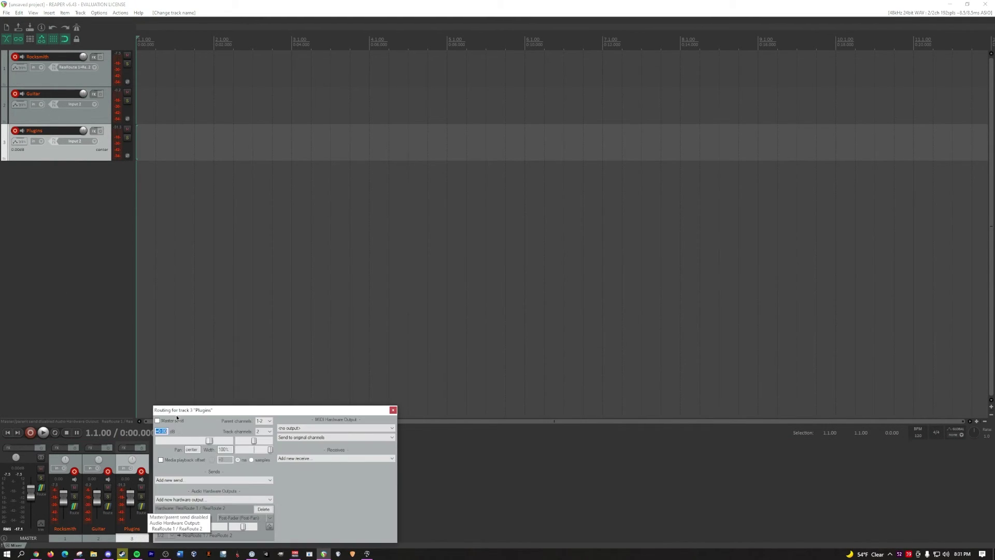
click(159, 422)
drag(181, 413, 160, 263)
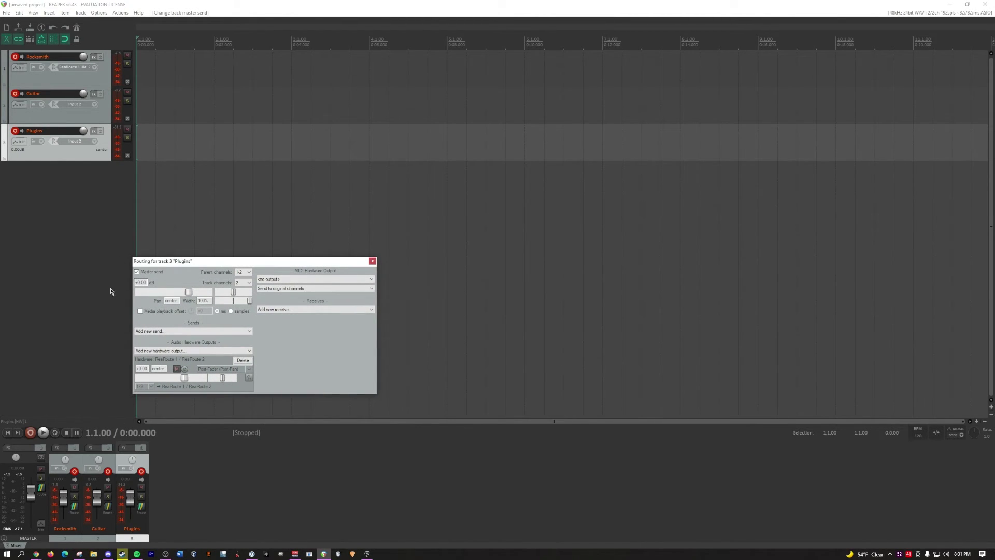
click(372, 261)
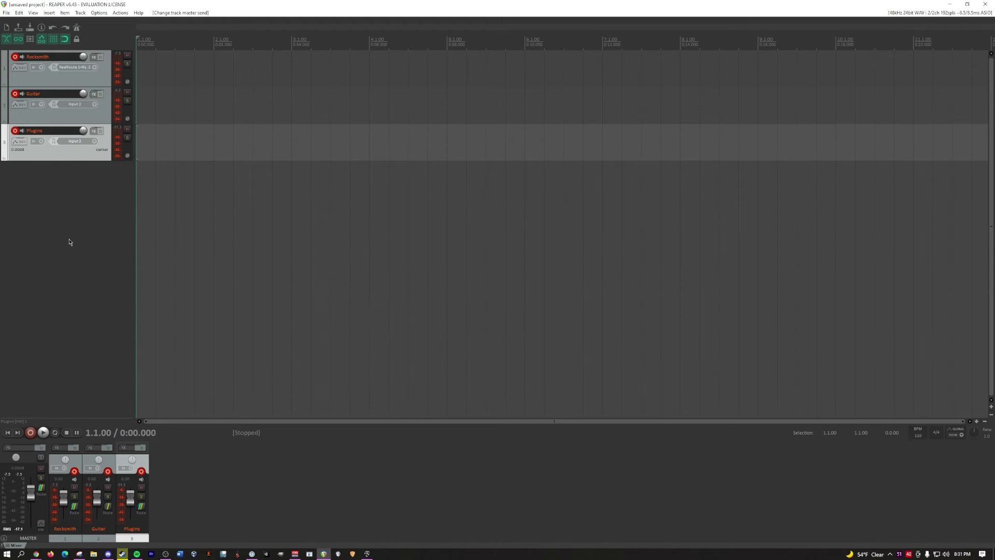
Step: Add the VST3 Archetype Petrucci (Neural DSP) amp to the Plugins track's FX chain
click(94, 133)
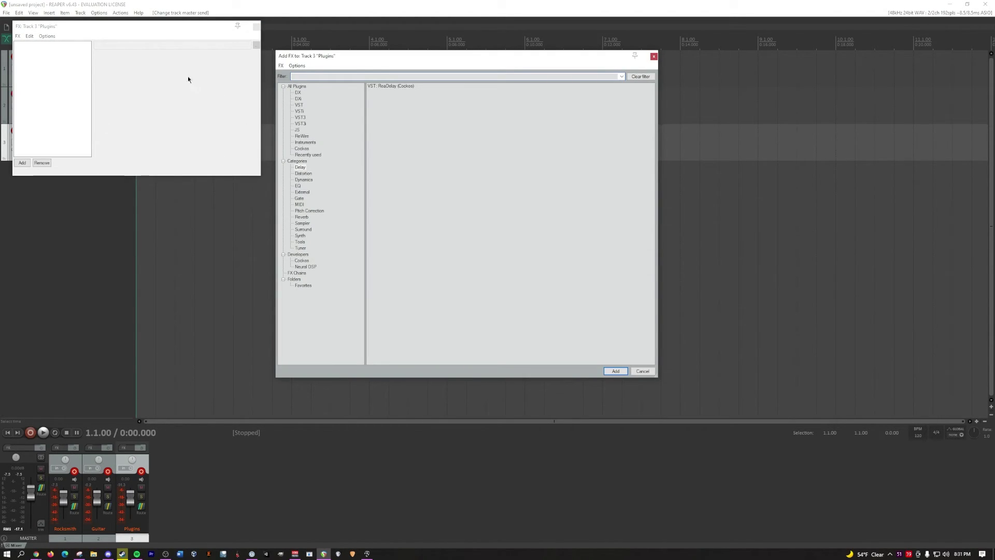
drag(180, 33, 78, 107)
click(307, 114)
click(307, 119)
click(395, 85)
drag(139, 99, 213, 60)
click(228, 60)
click(402, 87)
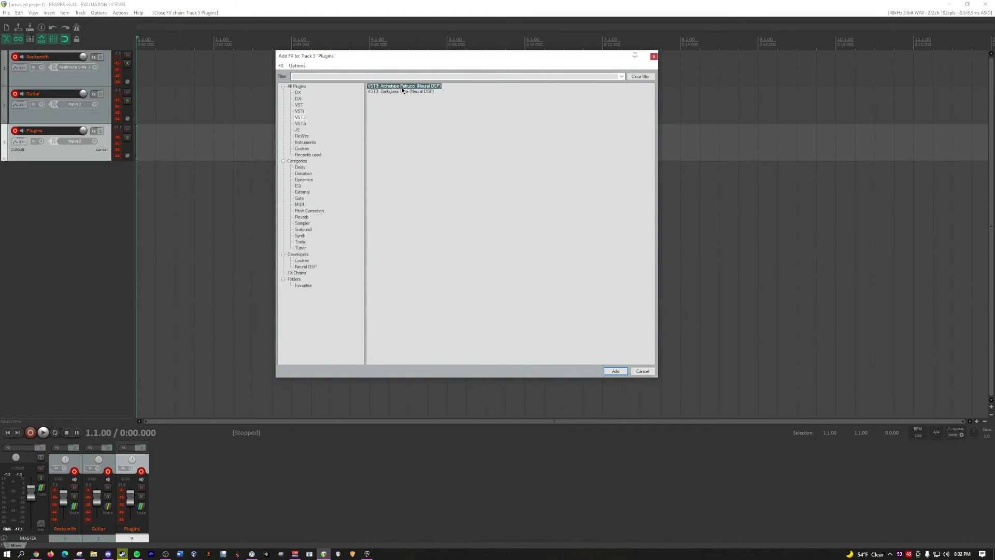
click(606, 368)
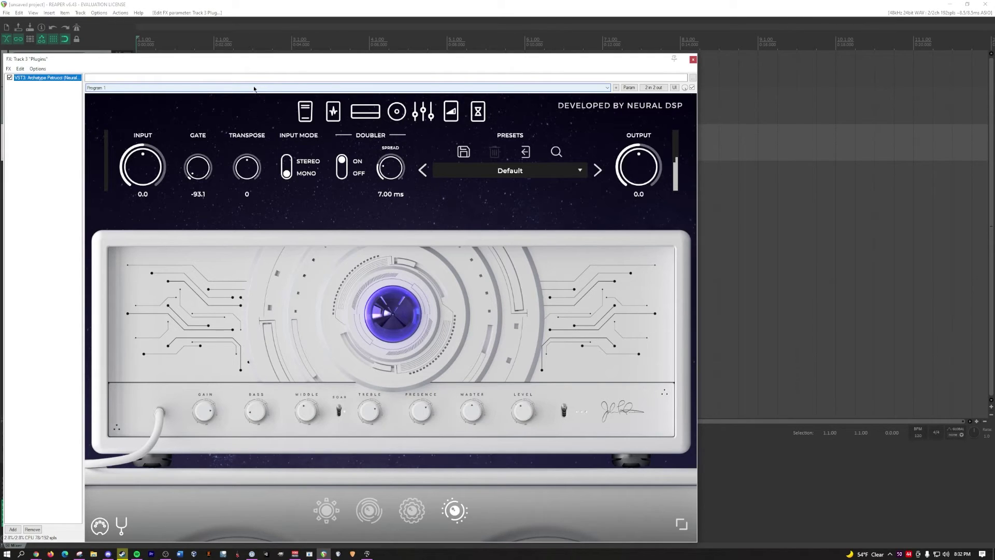
key(Escape)
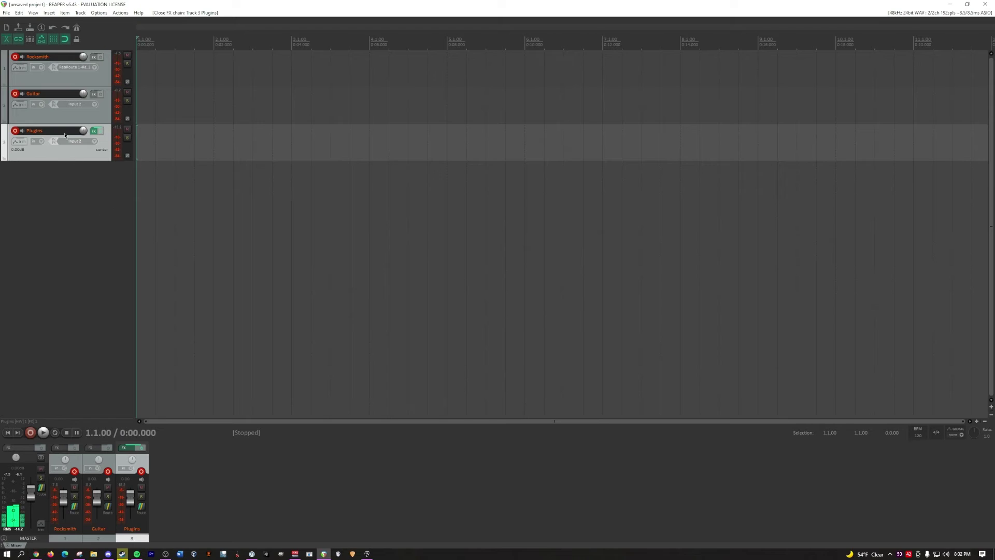
Step: Add ReaRoute 3 / ReaRoute 4 as an extra hardware output on the Plugins track
right_click(81, 161)
click(39, 173)
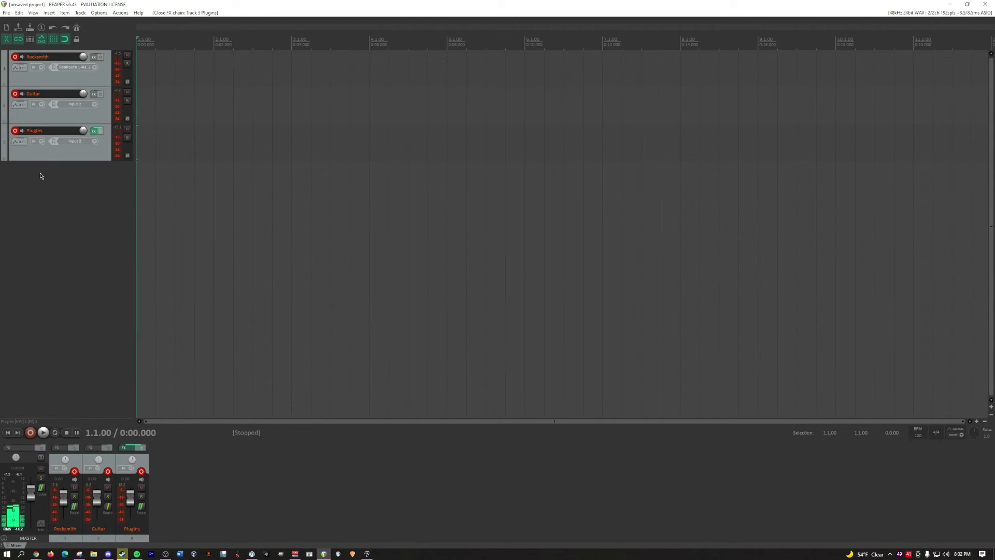
click(144, 512)
drag(246, 412, 370, 190)
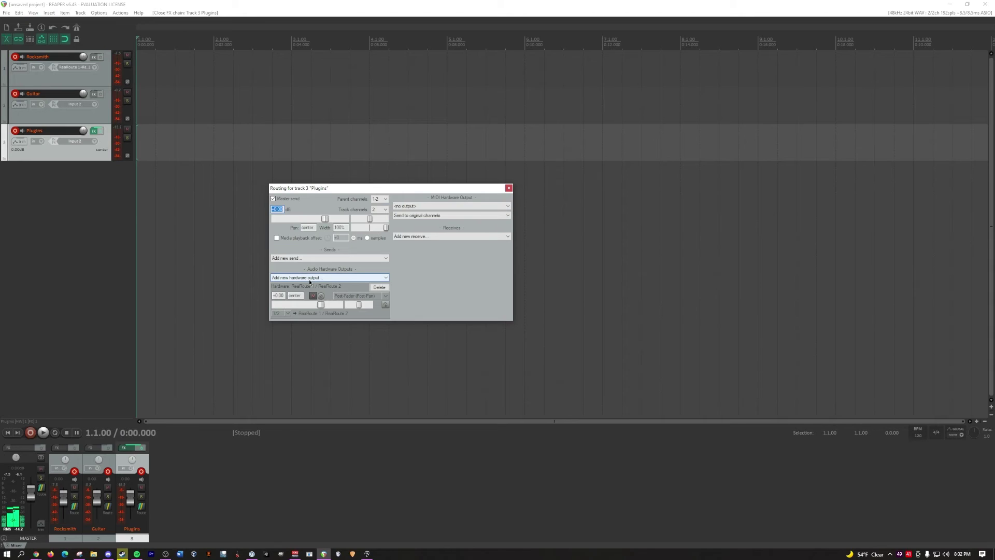
click(338, 278)
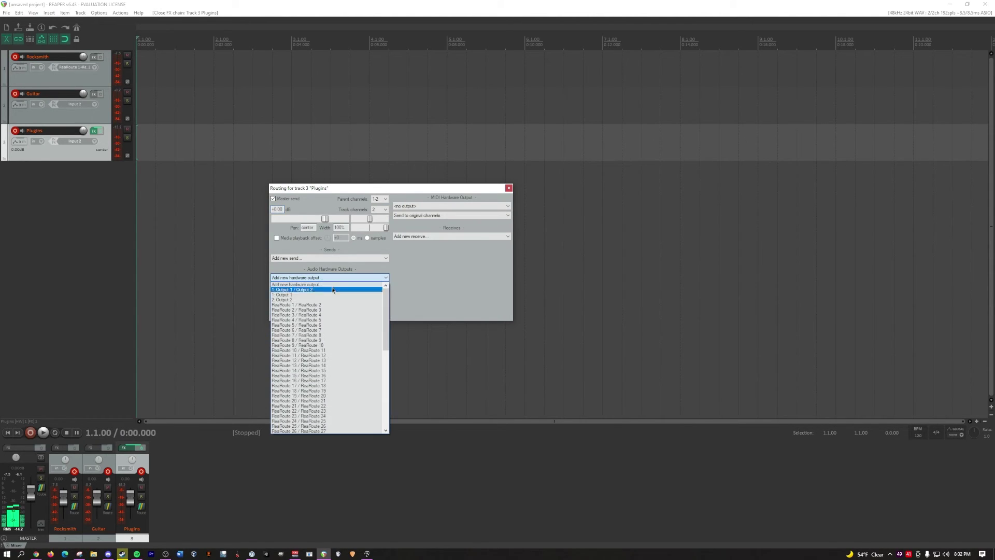
click(335, 281)
click(335, 281)
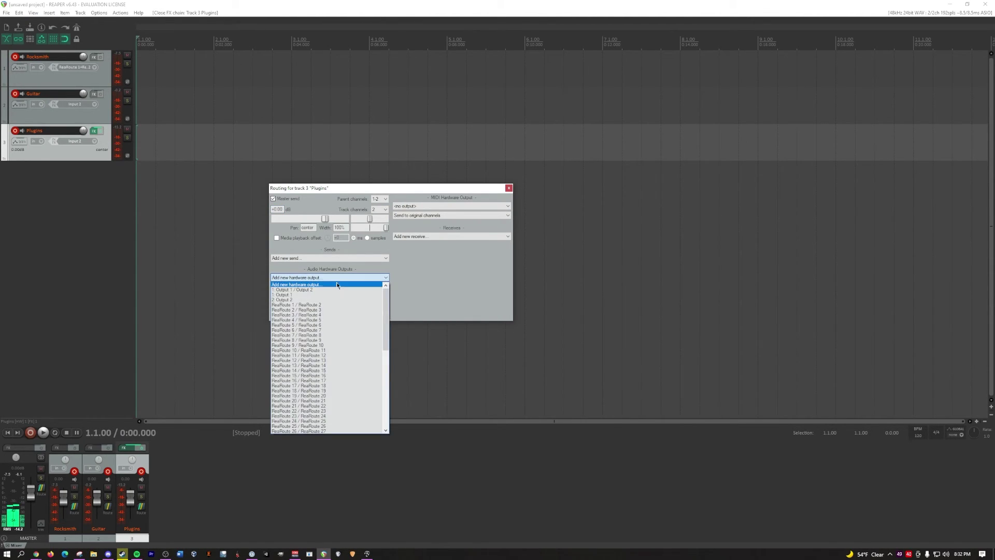
click(330, 316)
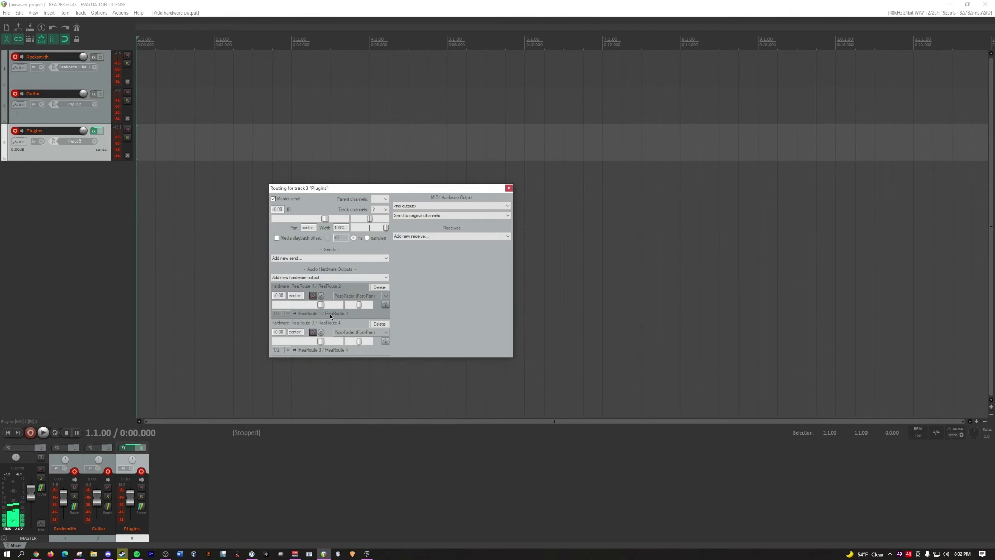
click(509, 188)
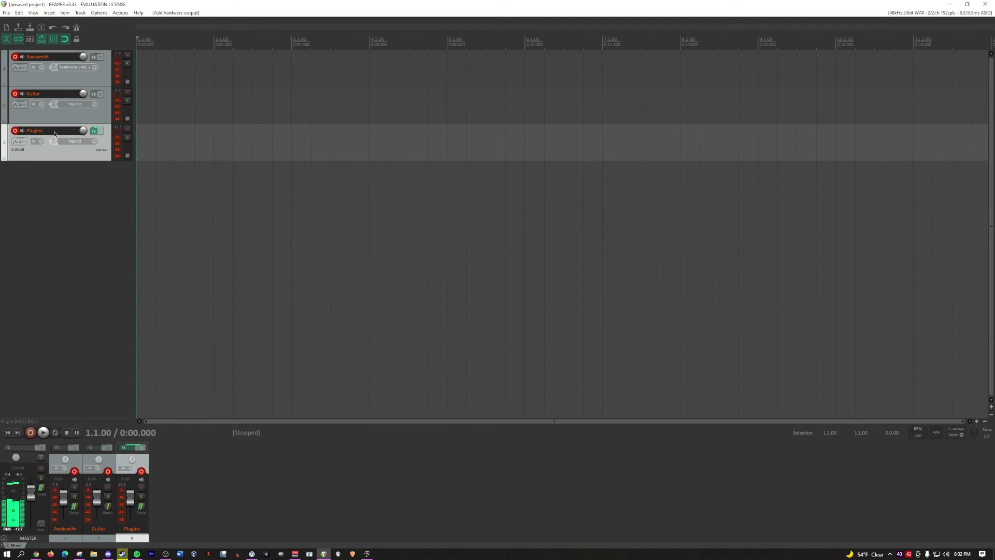
Step: Load the user Dist preset on Archetype Petrucci and lower its Output to -4.8
click(73, 114)
click(100, 133)
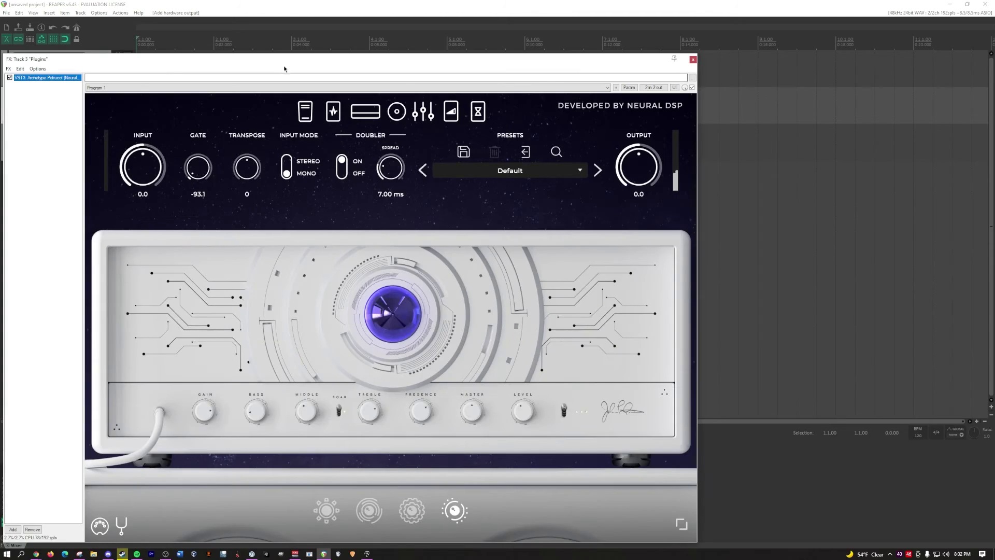
drag(282, 78, 499, 44)
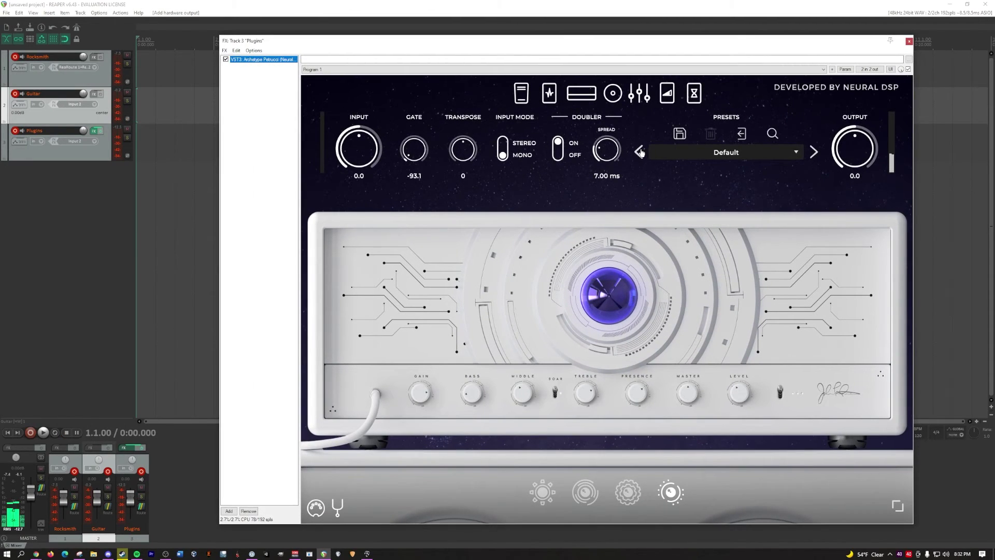
click(797, 153)
mouse_move(717, 245)
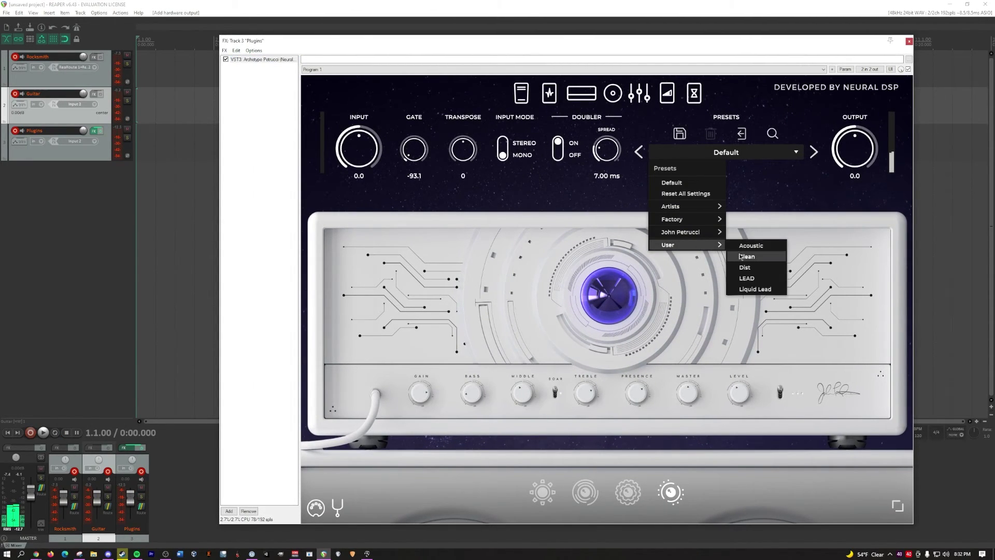
click(748, 271)
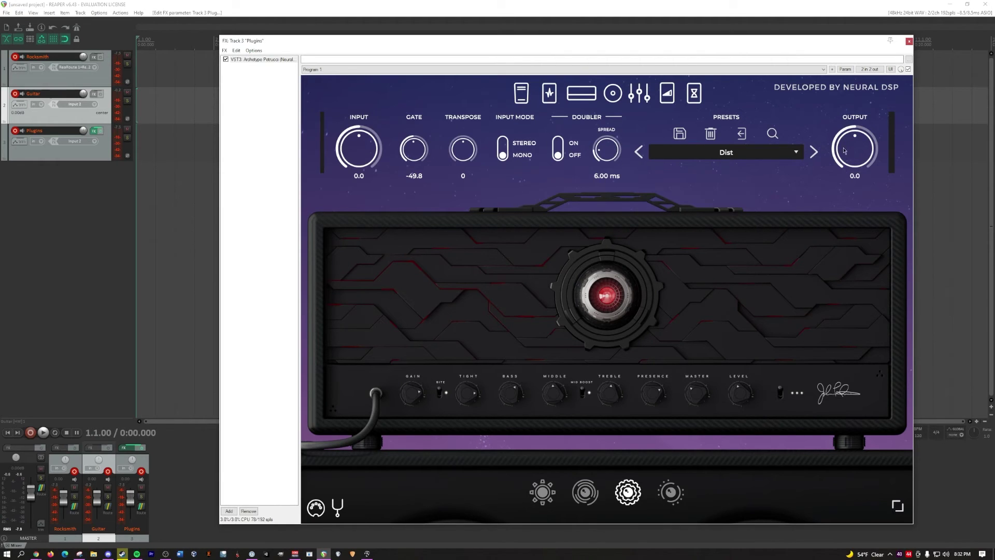
scroll(843, 156, down, 5)
Step: Close the amp window and open the mixer in Rocksmith's Options
click(909, 40)
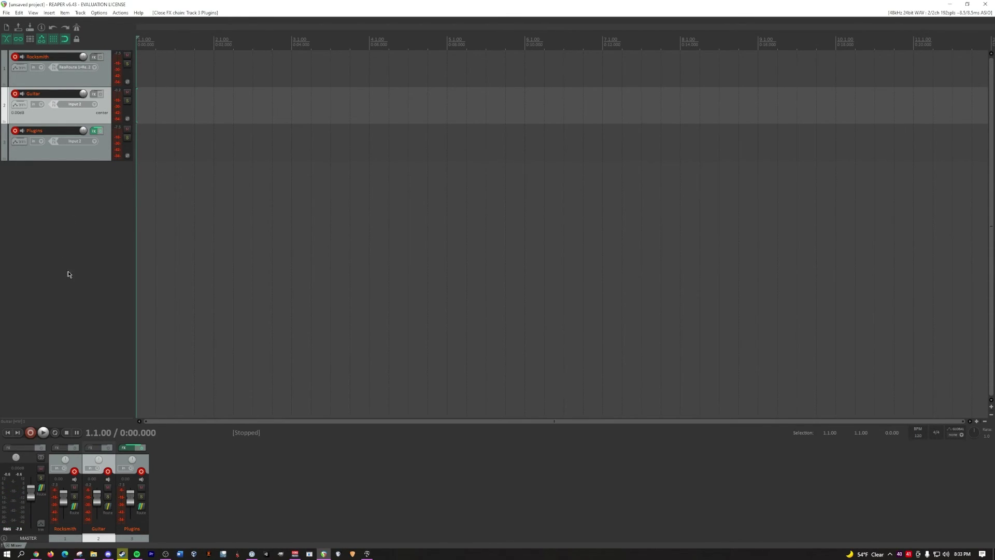
click(951, 5)
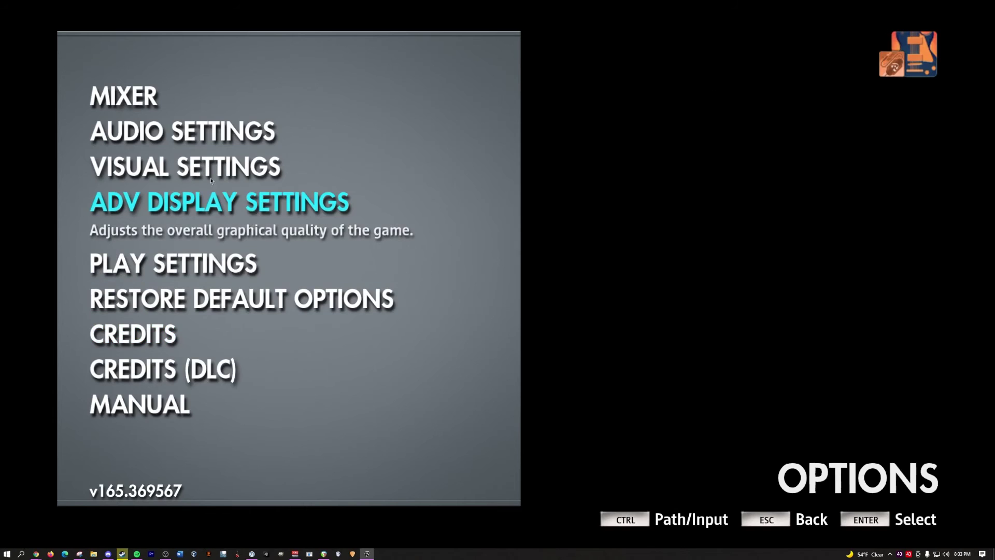
click(103, 104)
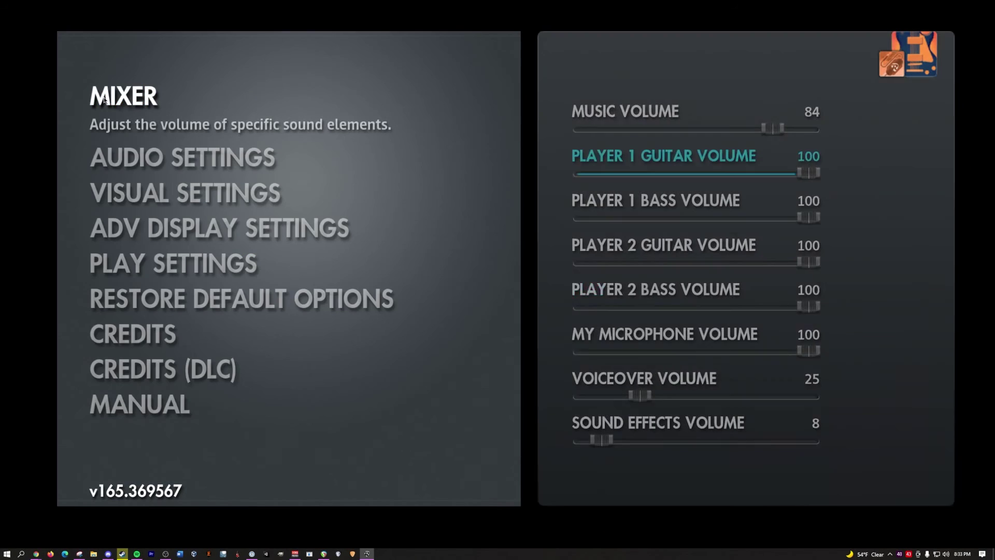
Step: Drag Player 1 Guitar Volume down to its lowest setting and back out to the main menu
click(669, 165)
drag(670, 166, 565, 173)
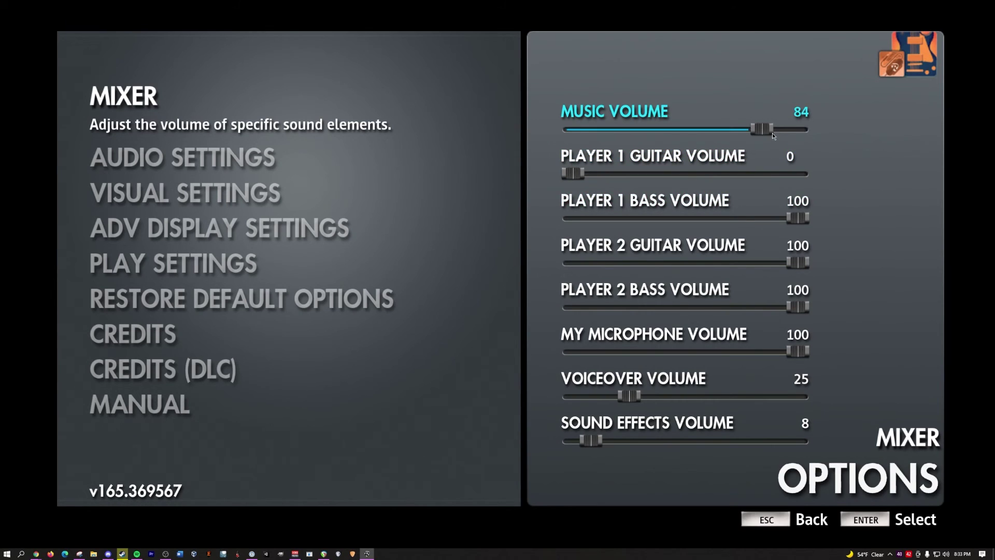
mouse_move(577, 178)
mouse_down()
mouse_move(813, 183)
mouse_move(567, 173)
mouse_up()
key(Escape)
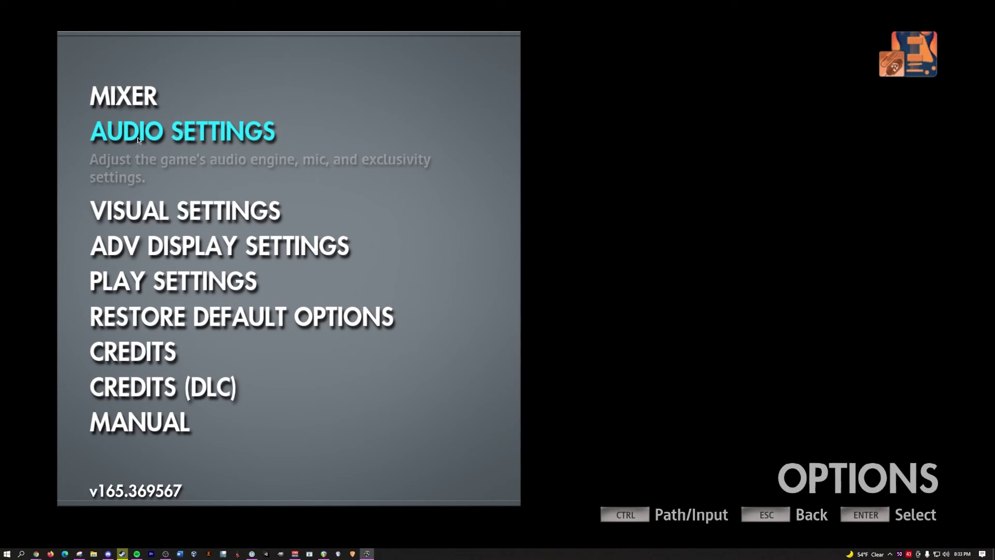
key(Escape)
key(Escape)
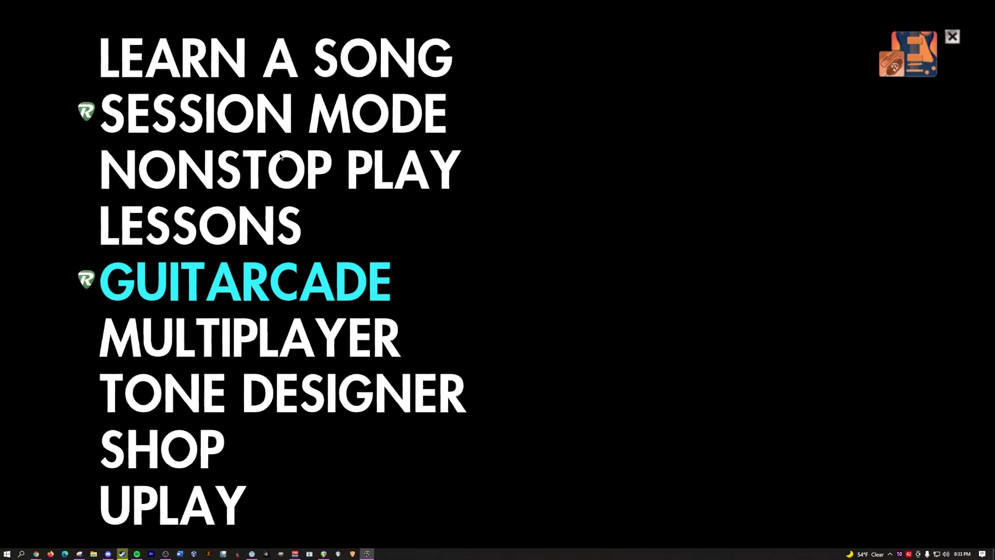
Step: Pick a song from the Learn a Song list and start playing it
click(186, 57)
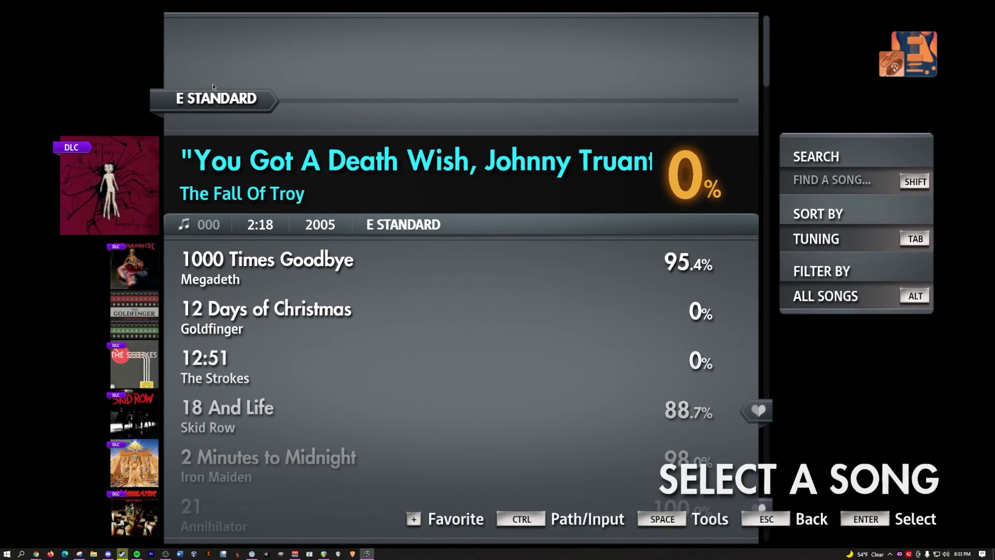
scroll(279, 137, down, 8)
click(838, 183)
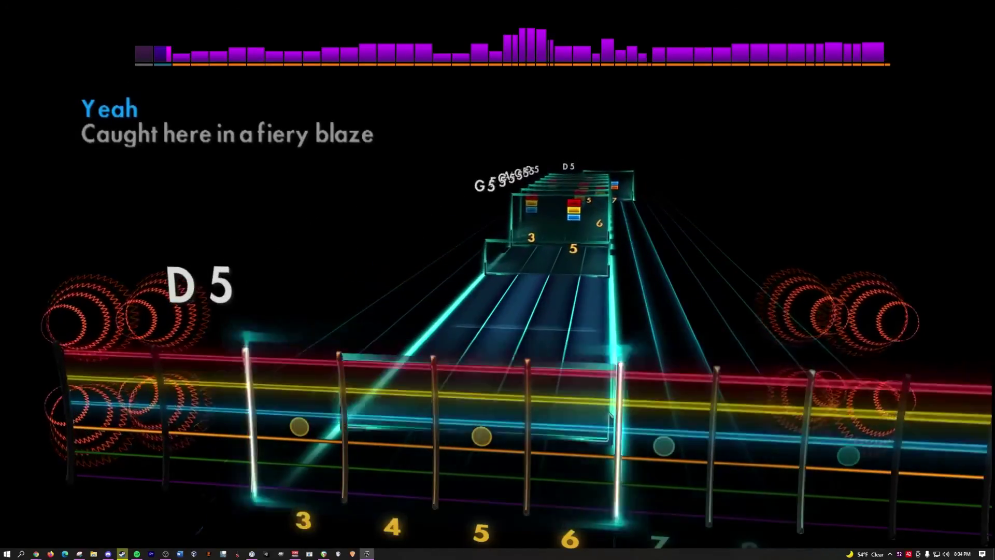
Step: Pause the song, check the in-song mixer, then return to REAPER with the Plugins track selected
key(Escape)
click(82, 222)
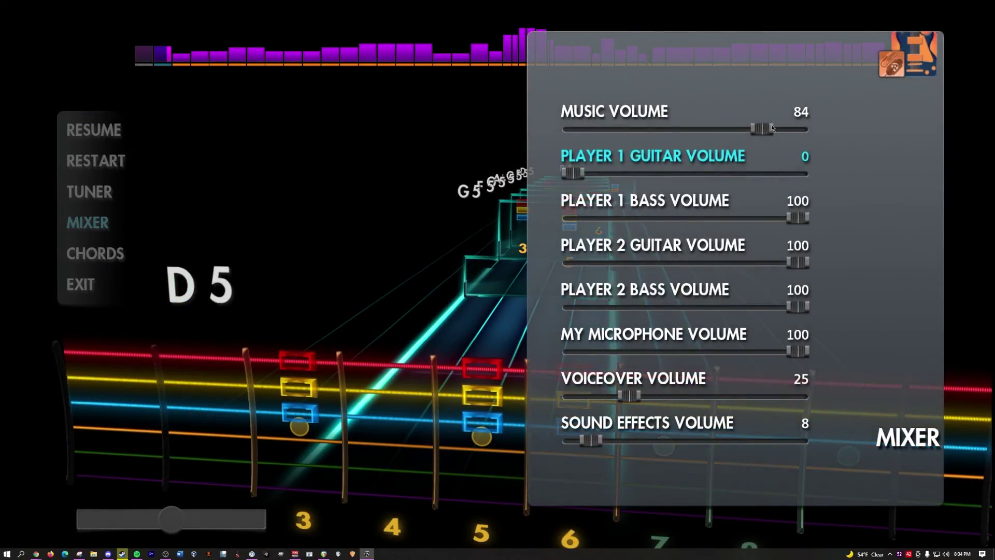
drag(758, 129, 806, 133)
key(Escape)
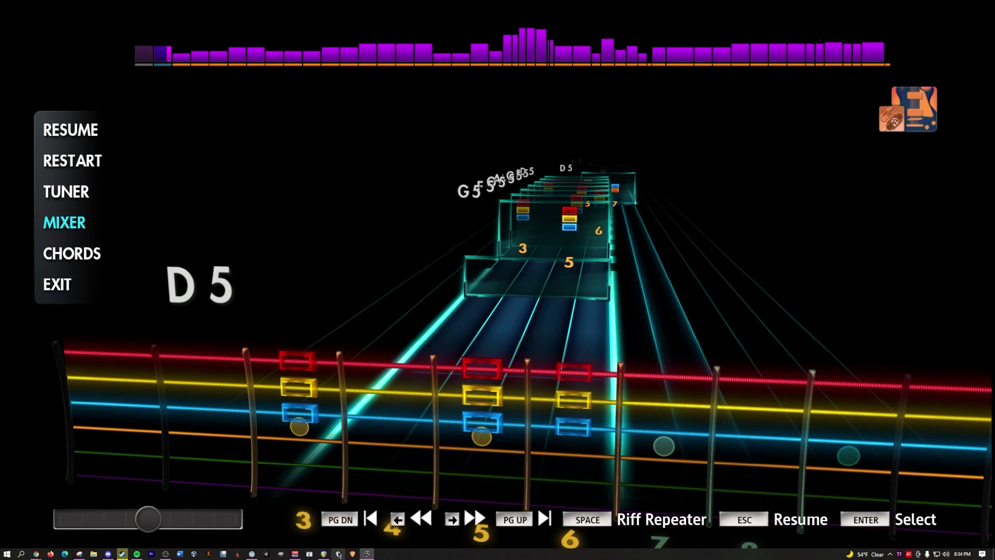
click(336, 554)
click(59, 158)
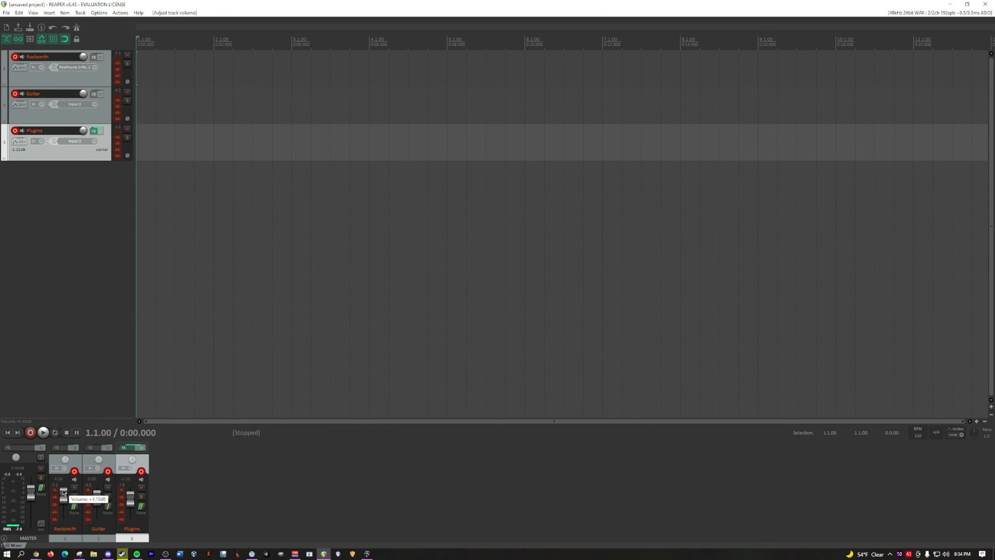
Step: Bring Rocksmith back to the front and resume the paused song
click(945, 4)
key(Escape)
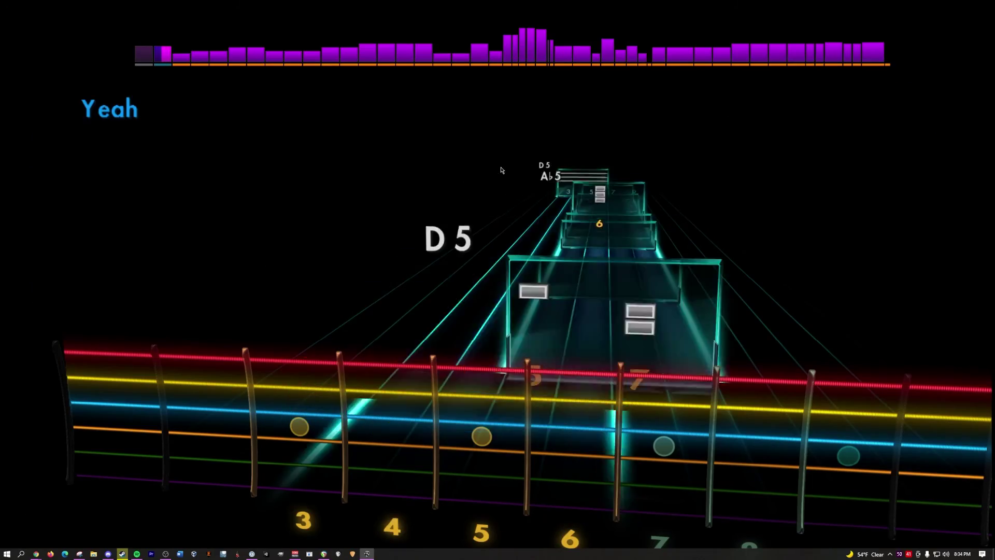